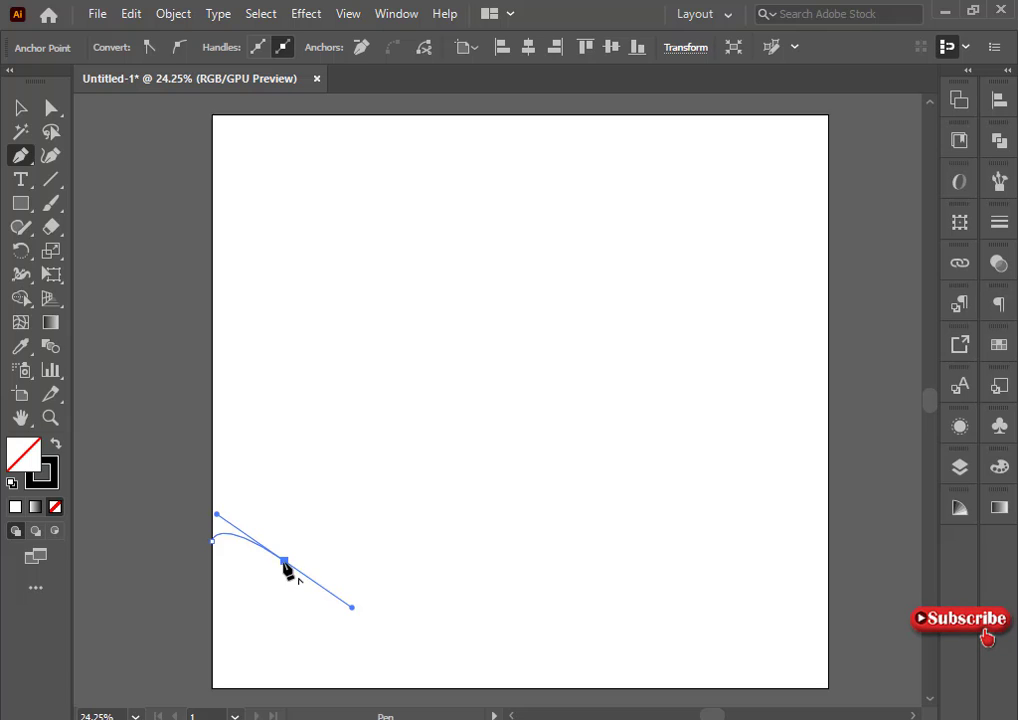
Continue the Pen tool path as a wavy hill line with two dips and a central crest, ending at the artboard's right edge.
{"action": "left_click", "coordinate": [284, 562]}
{"action": "left_click_drag", "start_coordinate": [475, 575], "coordinate": [562, 518]}
{"action": "left_click", "coordinate": [476, 577]}
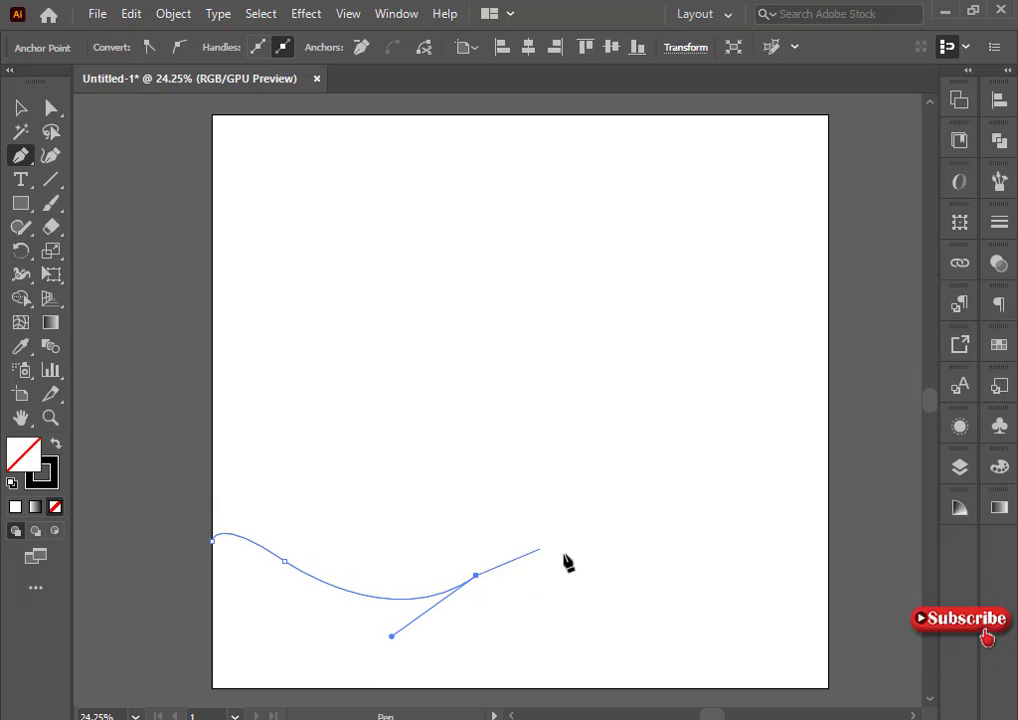
{"action": "left_click_drag", "start_coordinate": [666, 582], "coordinate": [774, 694]}
{"action": "left_click", "coordinate": [666, 582]}
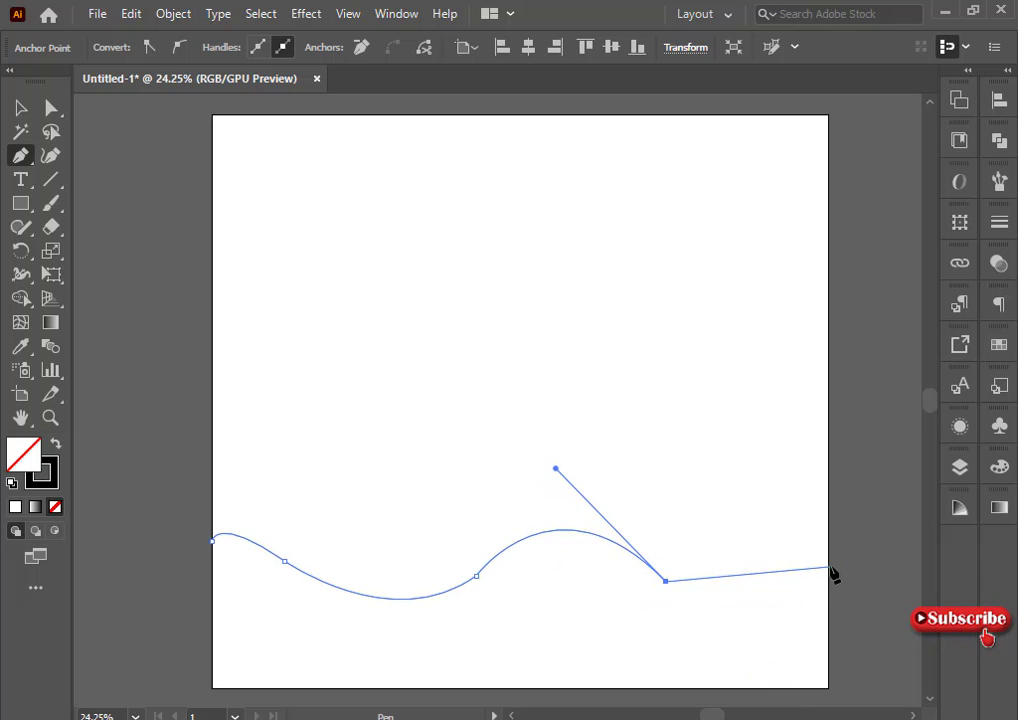
{"action": "left_click_drag", "start_coordinate": [828, 574], "coordinate": [885, 490]}
{"action": "key", "text": "ctrl+z"}
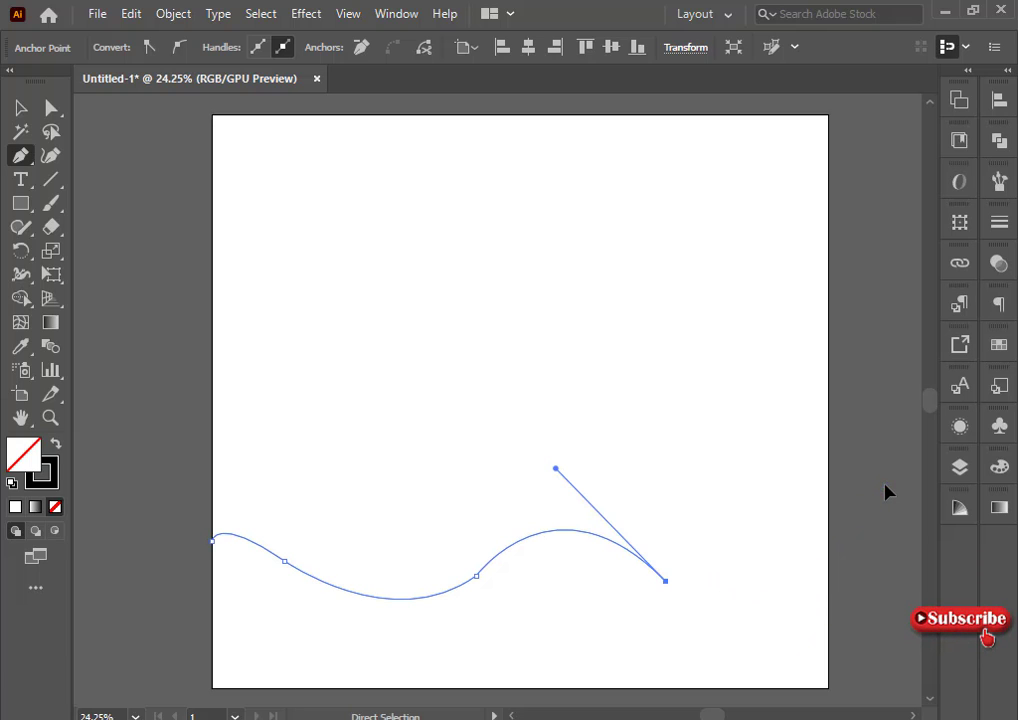
{"action": "left_click_drag", "start_coordinate": [833, 583], "coordinate": [901, 469]}
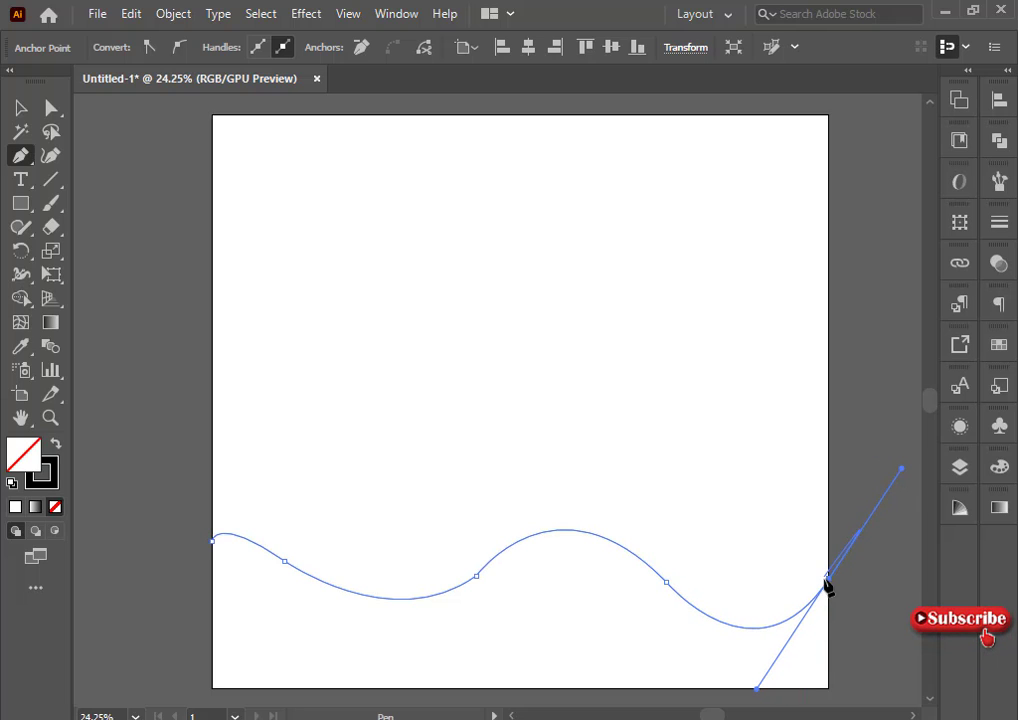
Close the wavy ground shape along the artboard's right, bottom and left edges and deselect it.
{"action": "left_click", "coordinate": [828, 689]}
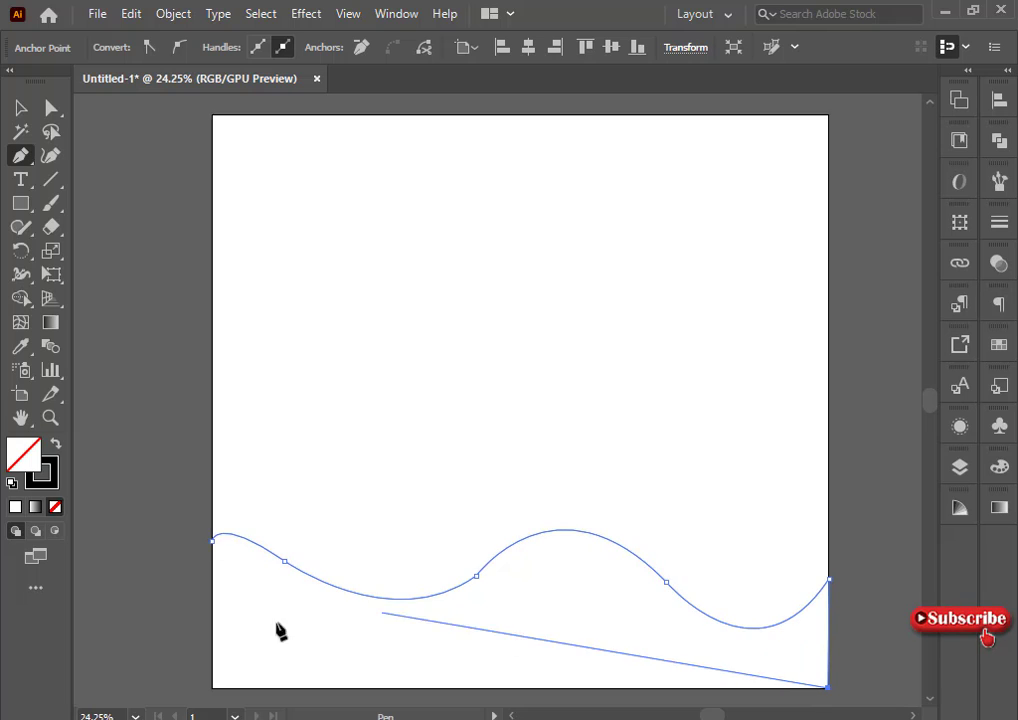
{"action": "left_click", "coordinate": [213, 689]}
{"action": "left_click", "coordinate": [212, 542]}
{"action": "left_click", "coordinate": [265, 490], "text": "ctrl"}
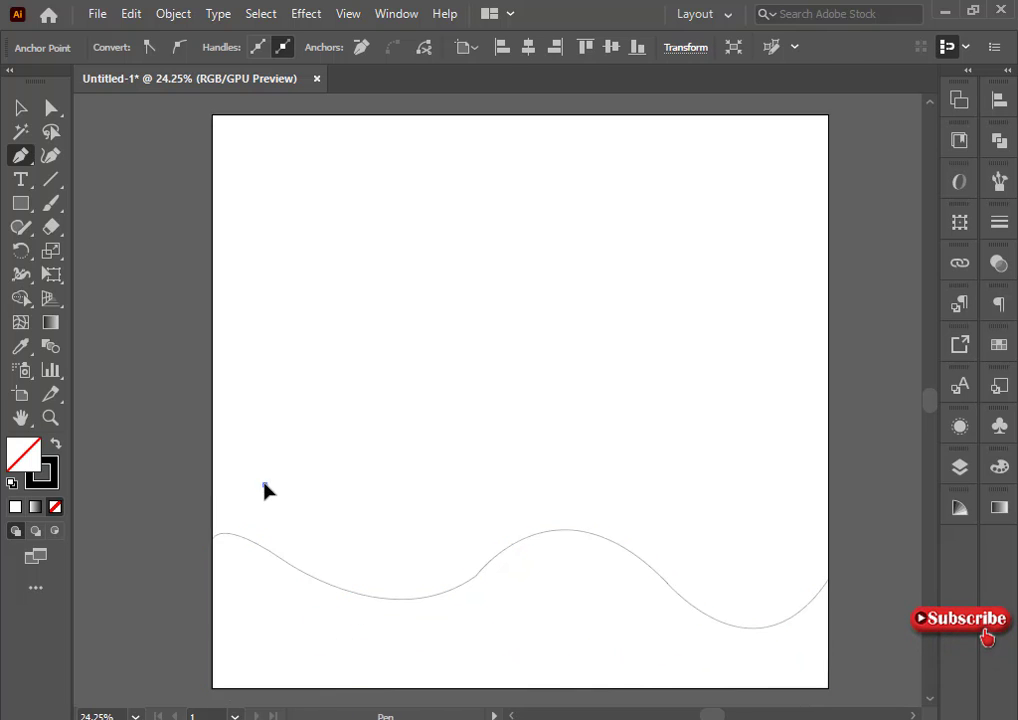
Smooth the corner anchor between the wave's first dip and its central crest.
{"action": "left_click", "coordinate": [59, 111]}
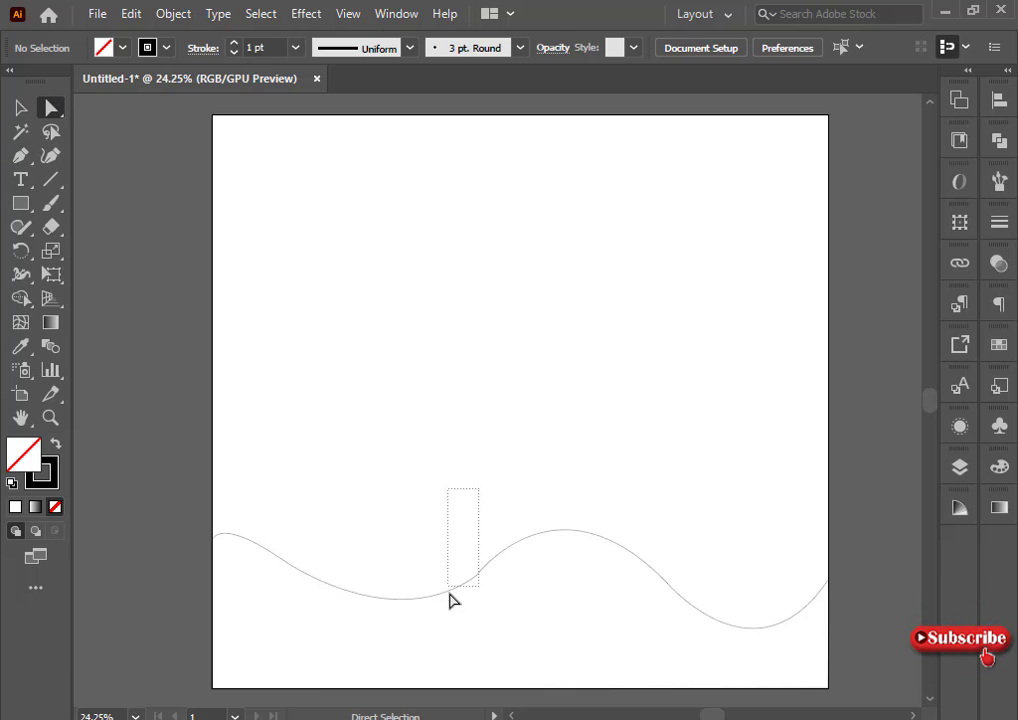
{"action": "left_click_drag", "start_coordinate": [450, 595], "coordinate": [332, 436]}
{"action": "left_click", "coordinate": [497, 401]}
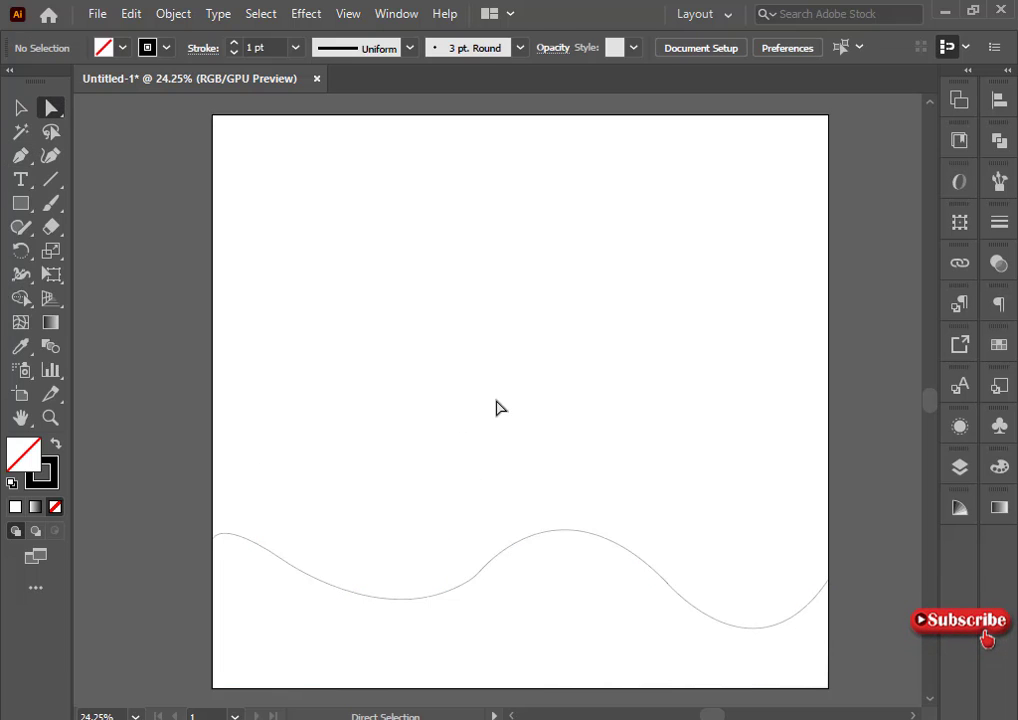
Draw a closed lens-shaped hill with the Pen tool, arching over the wave's first dip and following the dip underneath.
{"action": "left_click", "coordinate": [20, 156]}
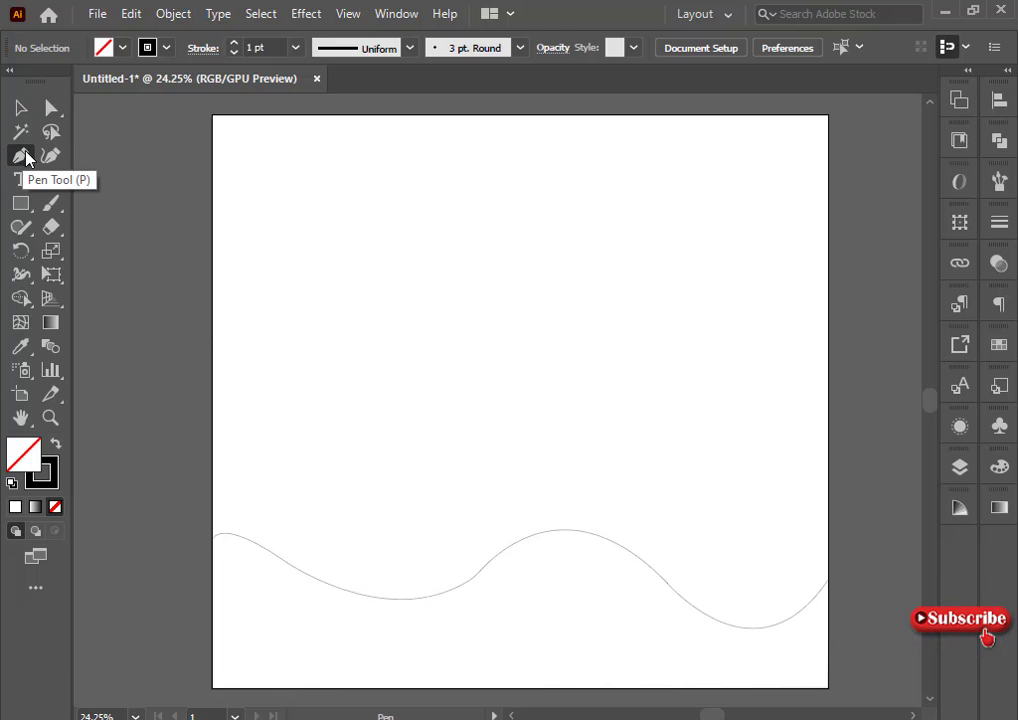
{"action": "left_click", "coordinate": [296, 567]}
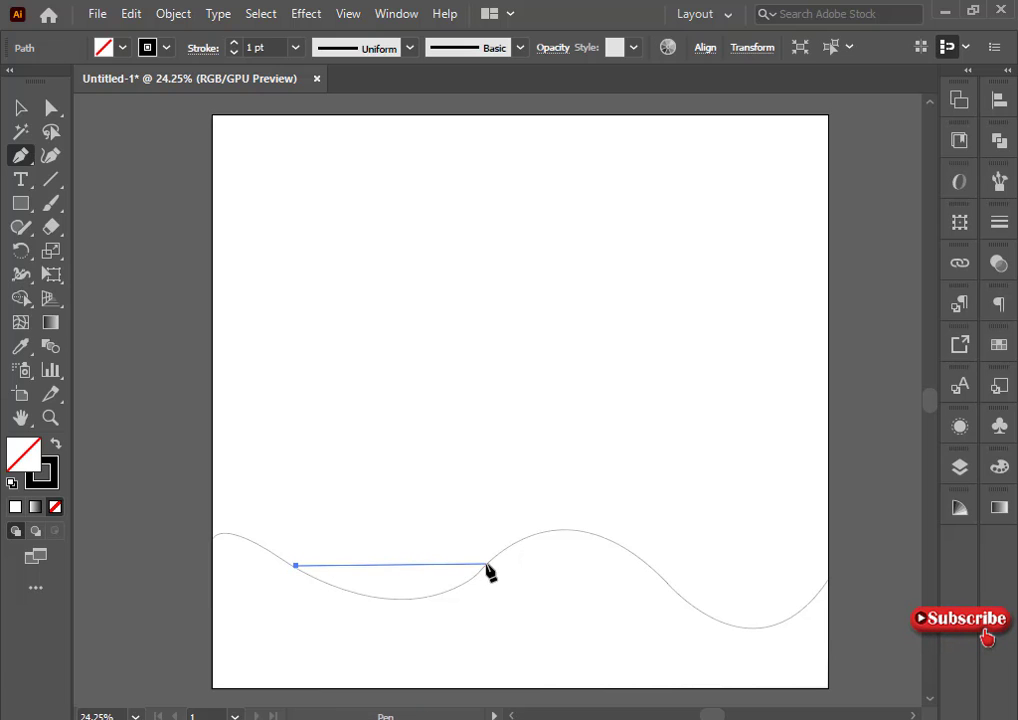
{"action": "left_click_drag", "start_coordinate": [486, 566], "coordinate": [611, 629]}
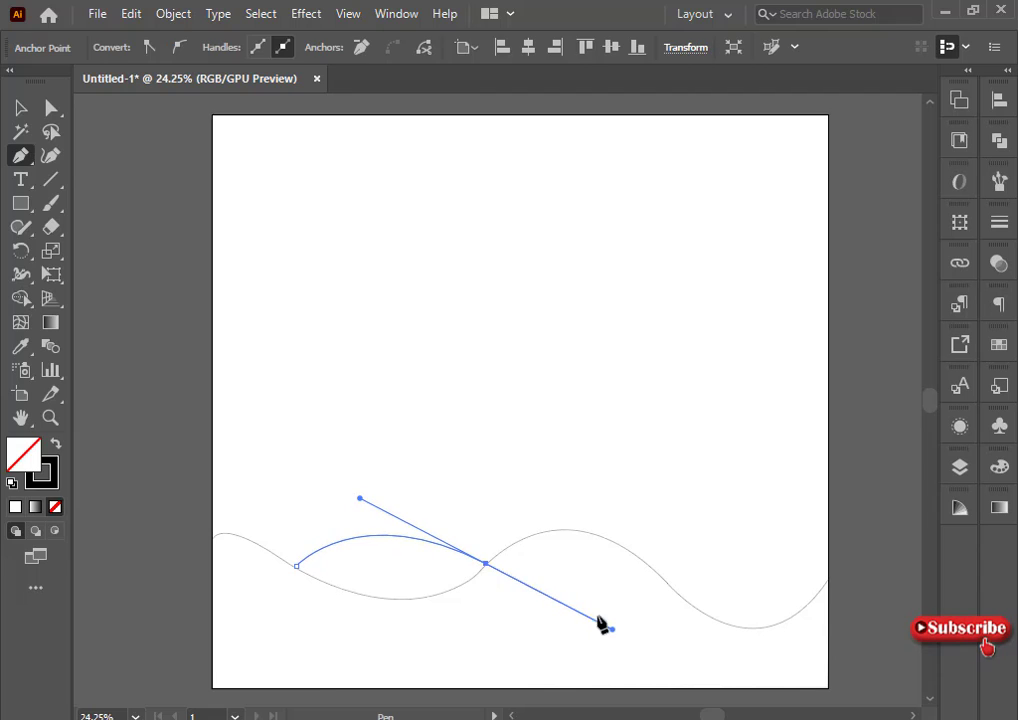
{"action": "left_click", "coordinate": [486, 565]}
{"action": "left_click_drag", "start_coordinate": [283, 566], "coordinate": [162, 492]}
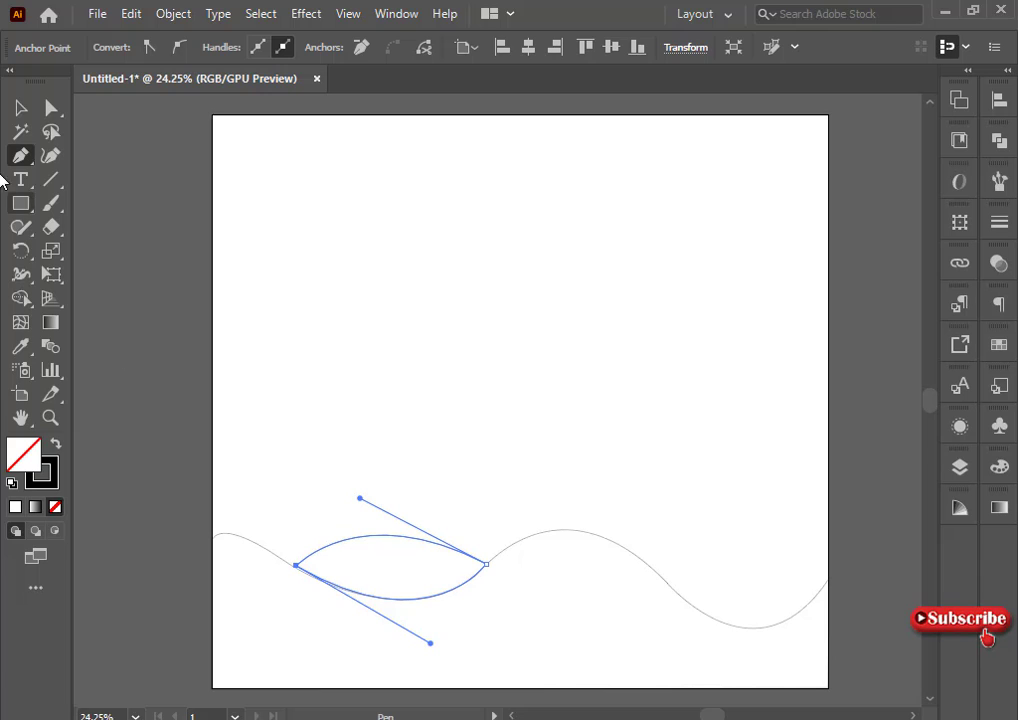
Nudge the left anchor of the lens-shaped hill onto the wave line and deselect the shape.
{"action": "left_click", "coordinate": [51, 107]}
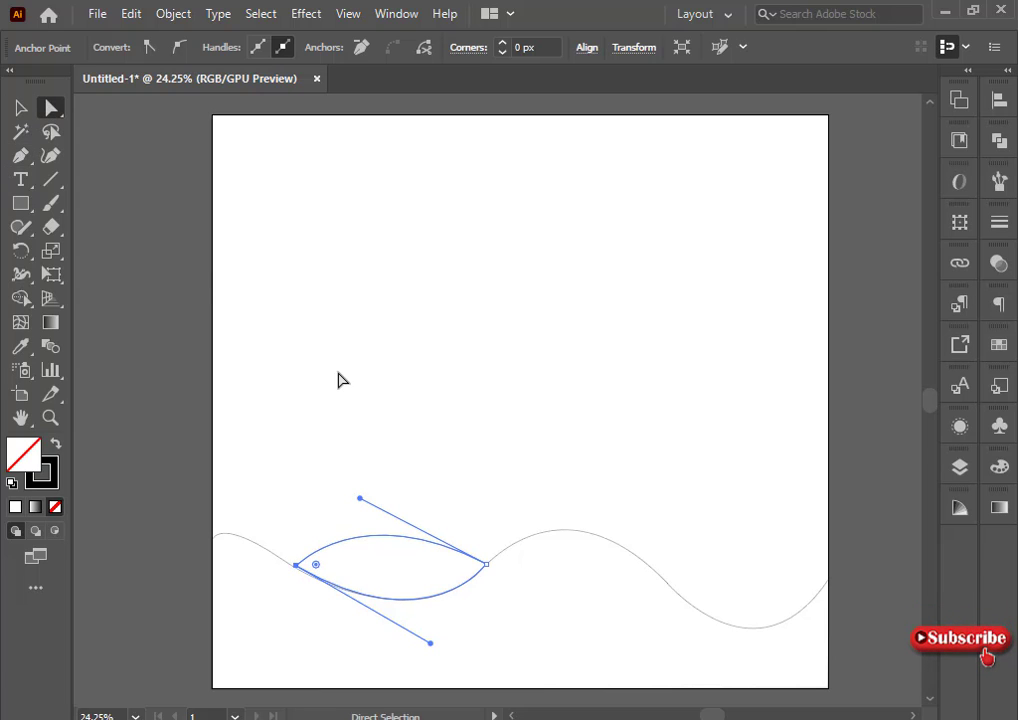
{"action": "left_click", "coordinate": [338, 380]}
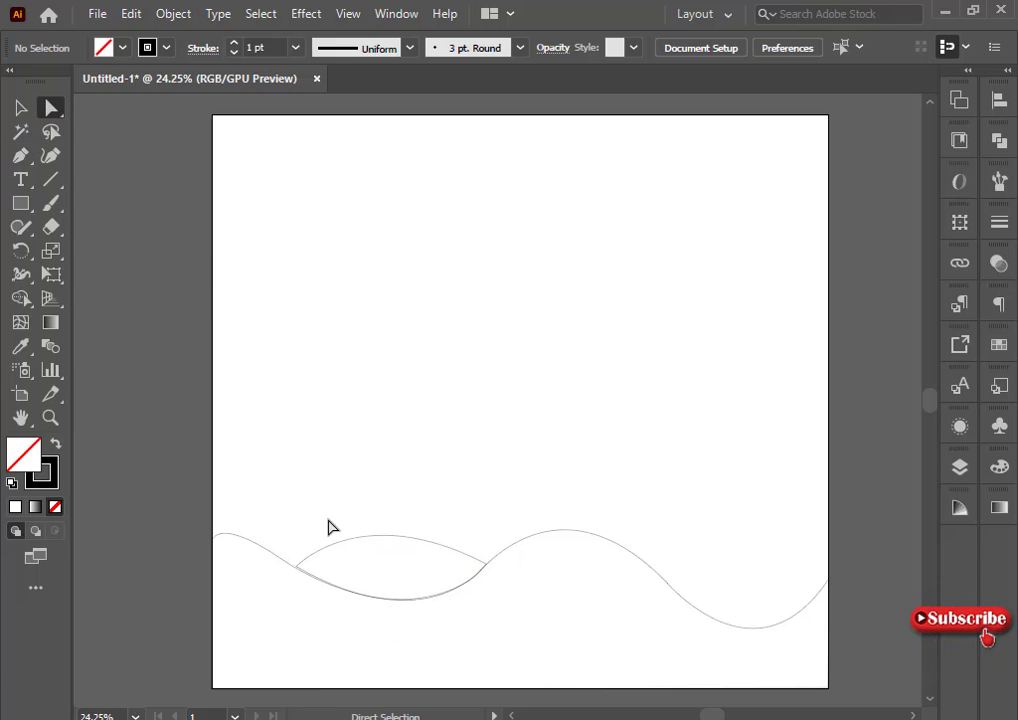
{"action": "left_click", "coordinate": [297, 572]}
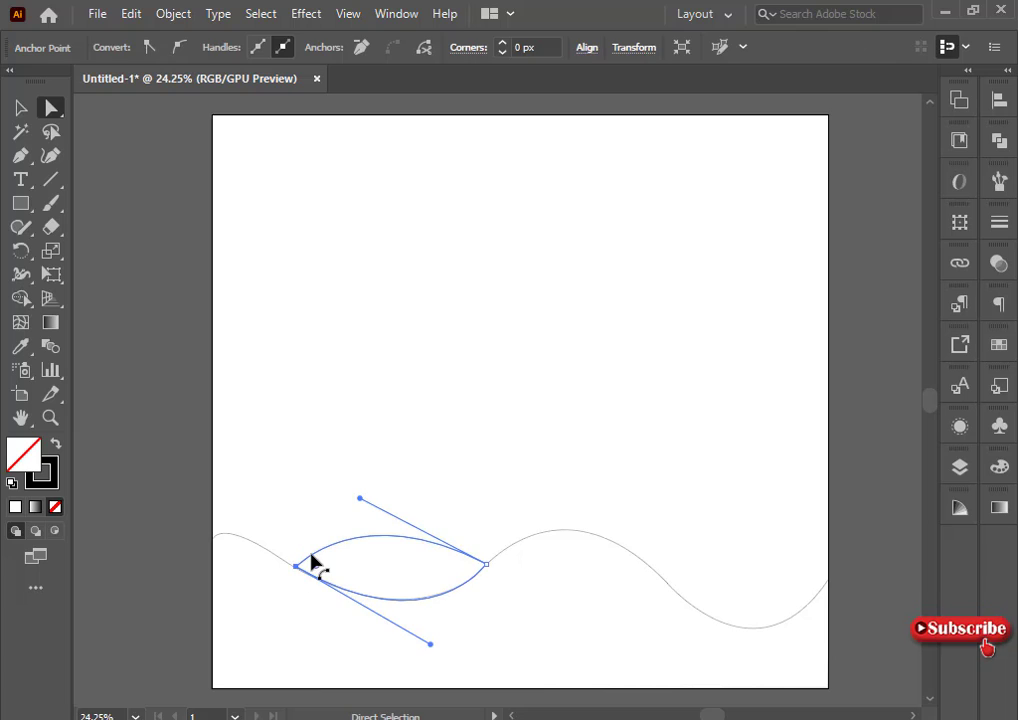
{"action": "left_click", "coordinate": [297, 388]}
Draw a second closed lens-shaped hill over the wave's right dip, reaching the artboard's right edge, and deselect it.
{"action": "left_click", "coordinate": [20, 155]}
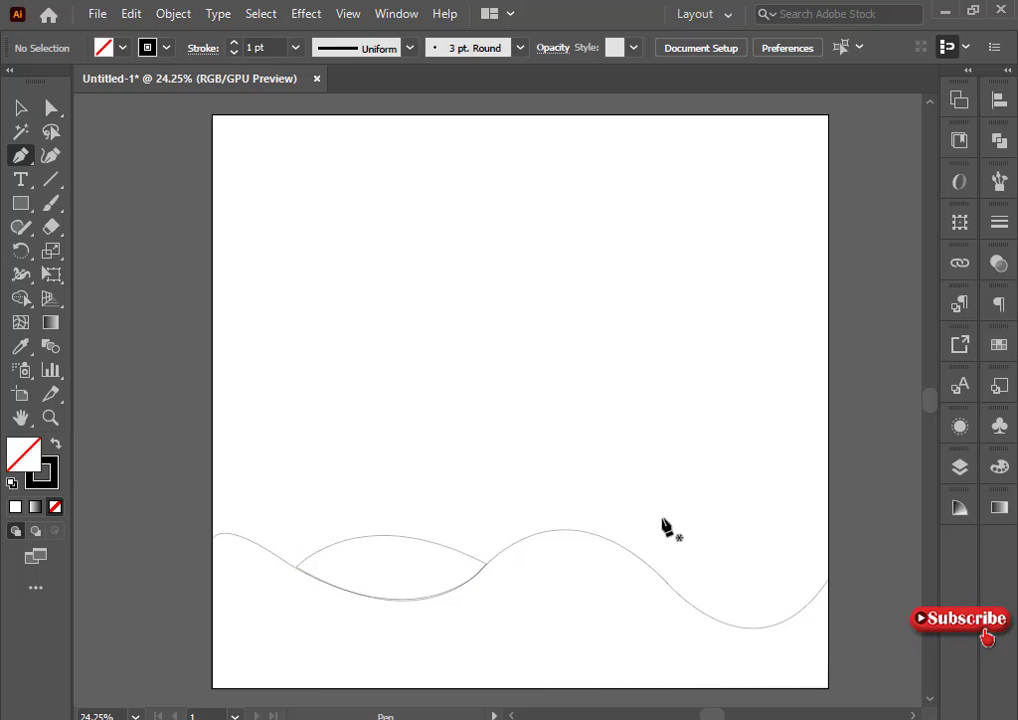
{"action": "left_click_drag", "start_coordinate": [657, 574], "coordinate": [711, 568]}
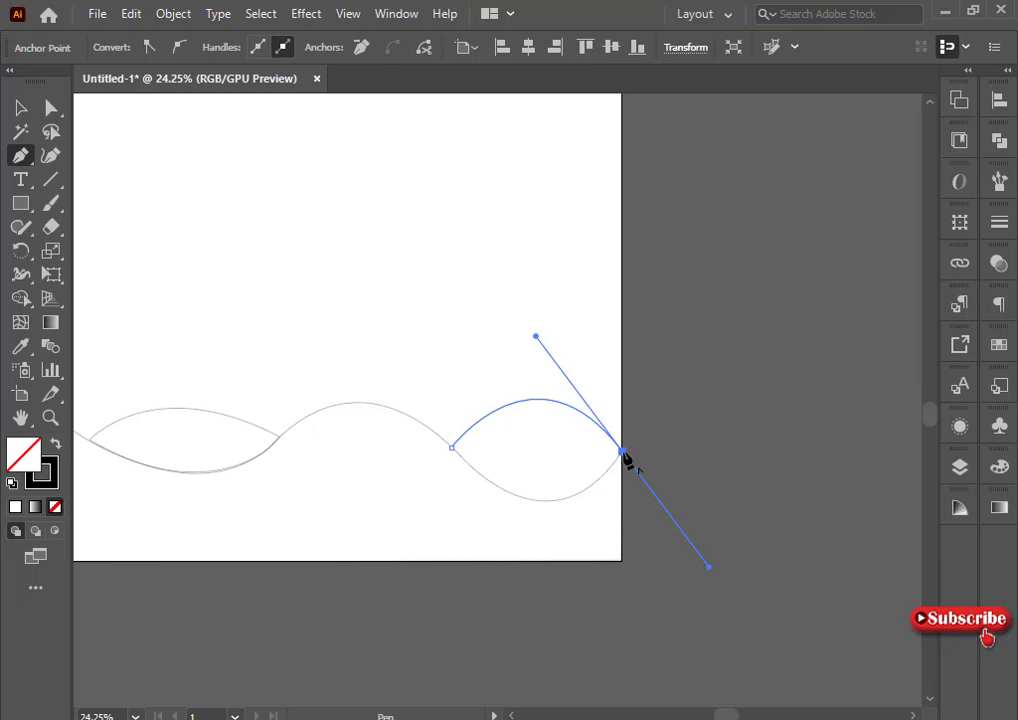
{"action": "left_click_drag", "start_coordinate": [622, 453], "coordinate": [342, 329]}
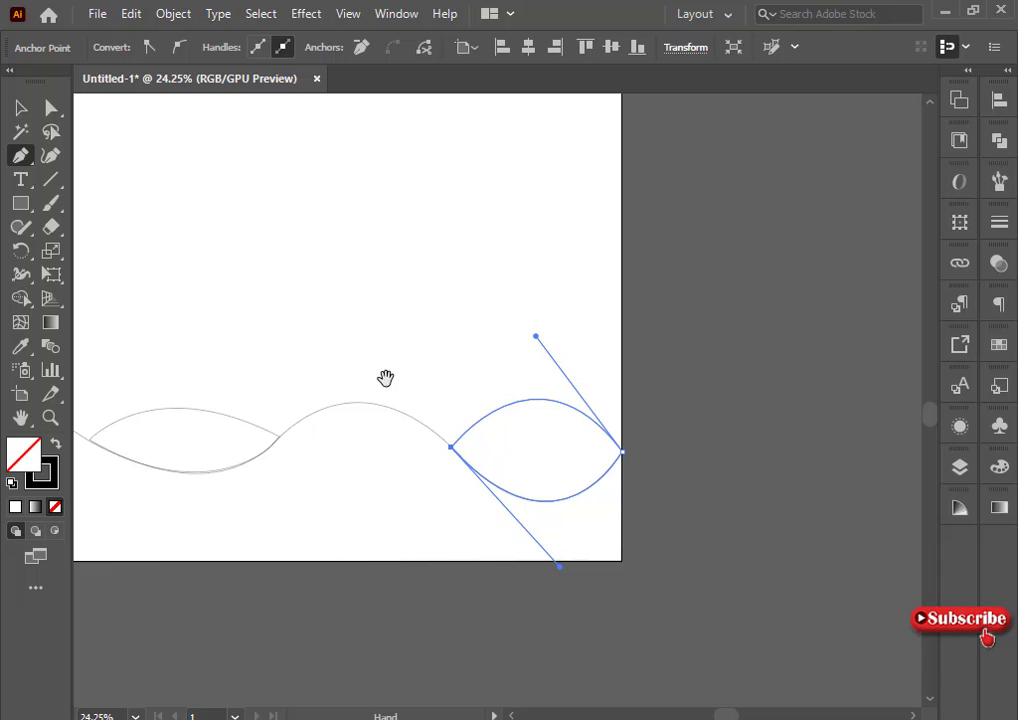
{"action": "left_click_drag", "start_coordinate": [386, 393], "coordinate": [559, 497]}
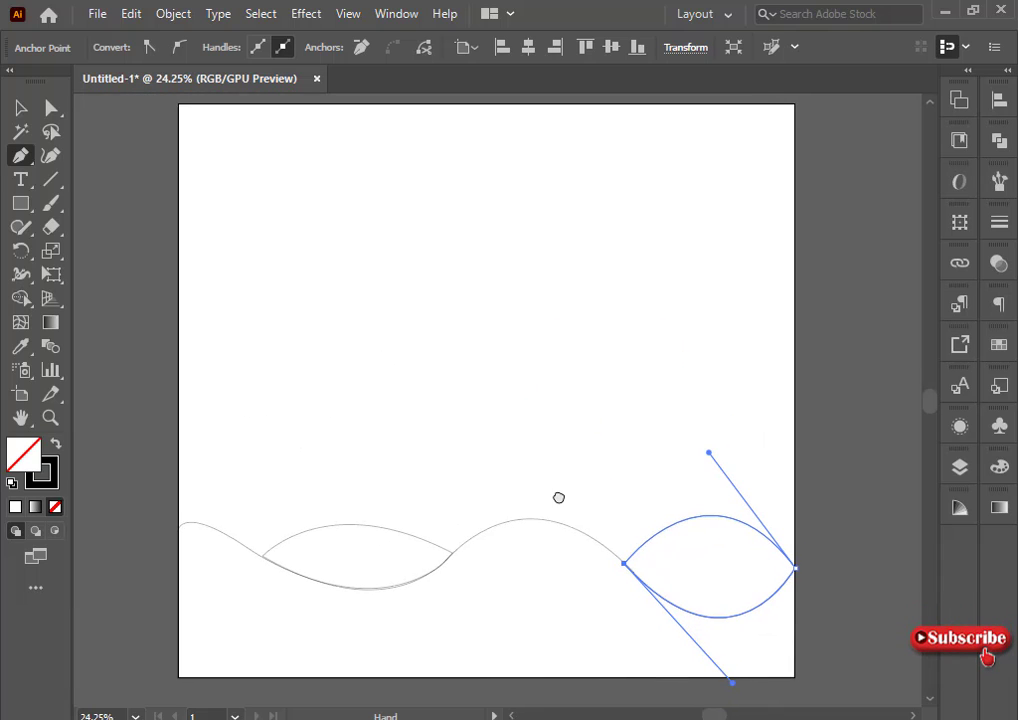
{"action": "left_click", "coordinate": [22, 160]}
{"action": "key", "text": "space"}
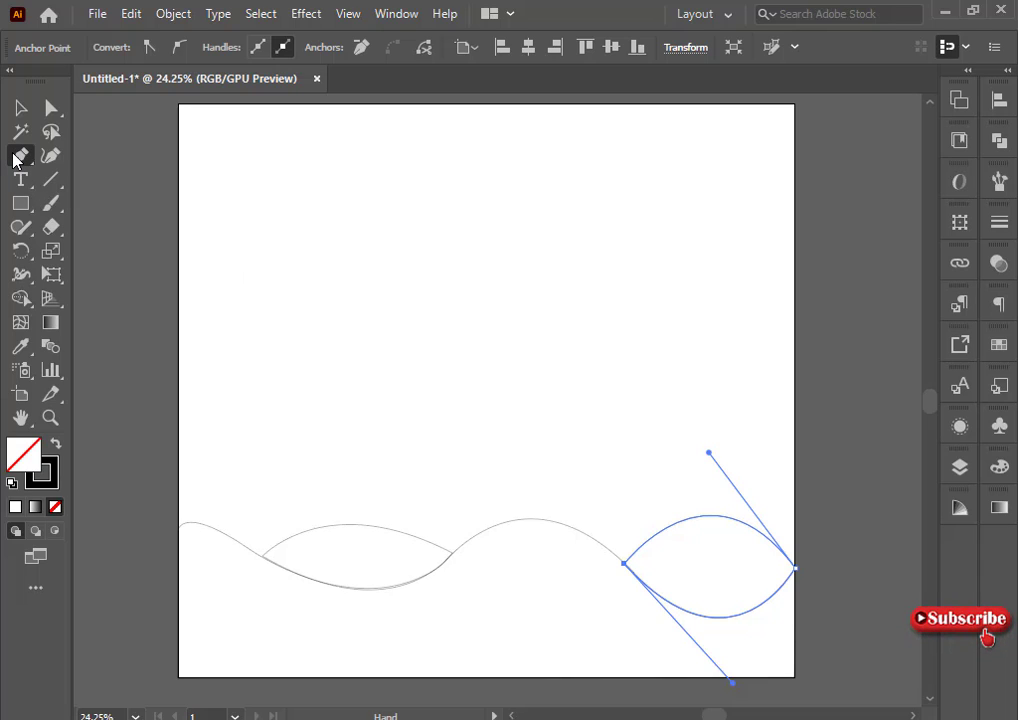
{"action": "left_click_drag", "start_coordinate": [274, 241], "coordinate": [282, 248]}
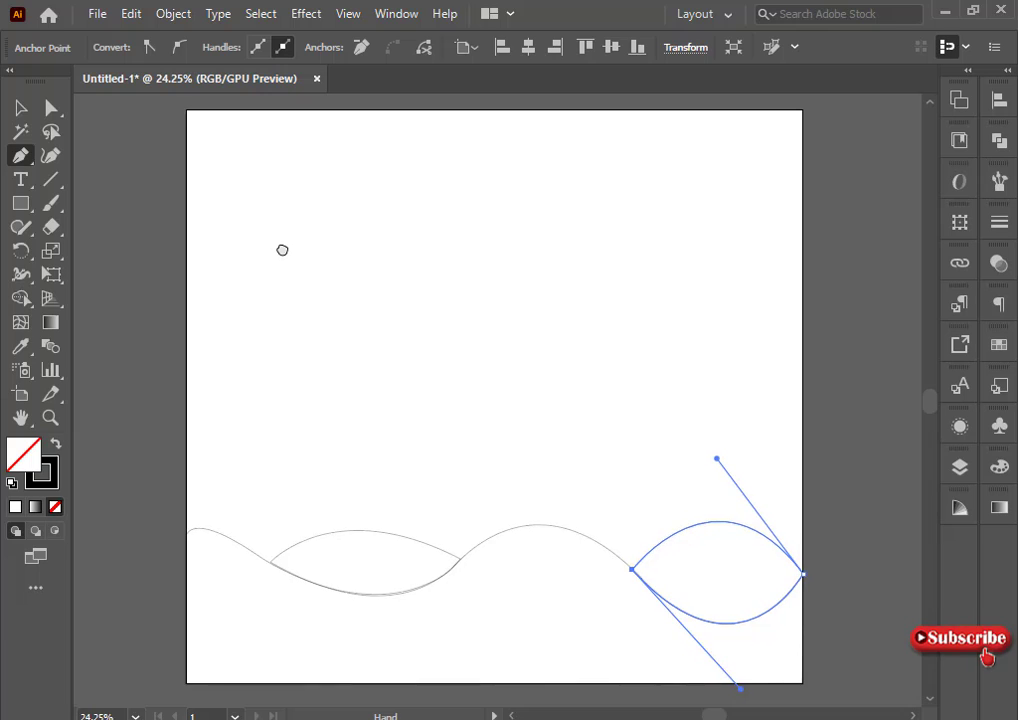
{"action": "left_click", "coordinate": [21, 420]}
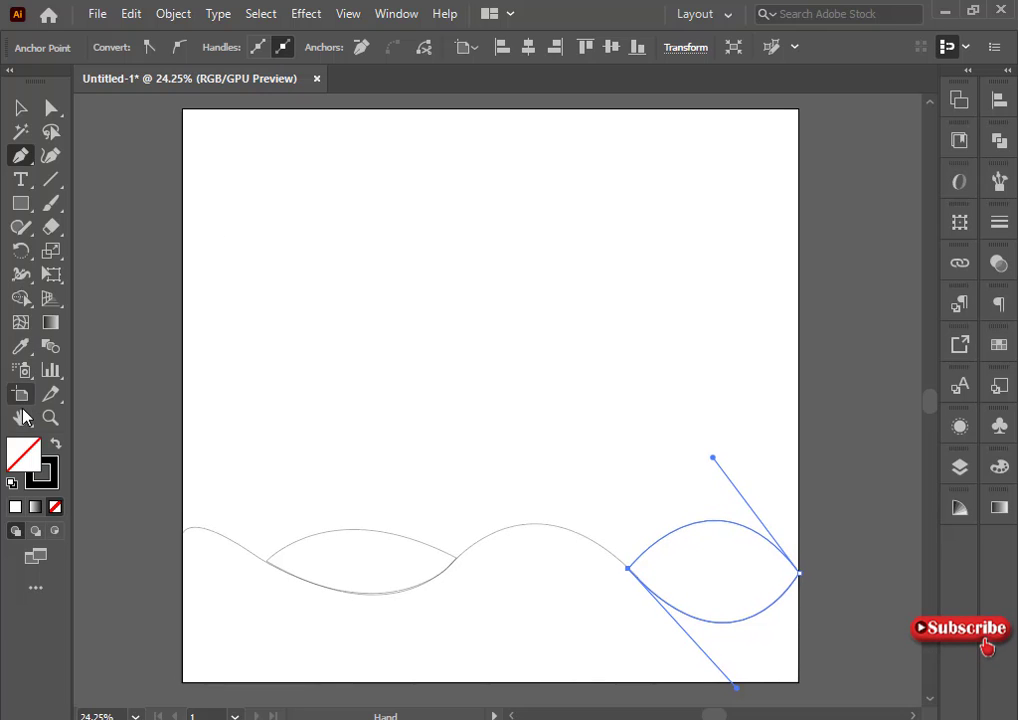
{"action": "left_click", "coordinate": [18, 156]}
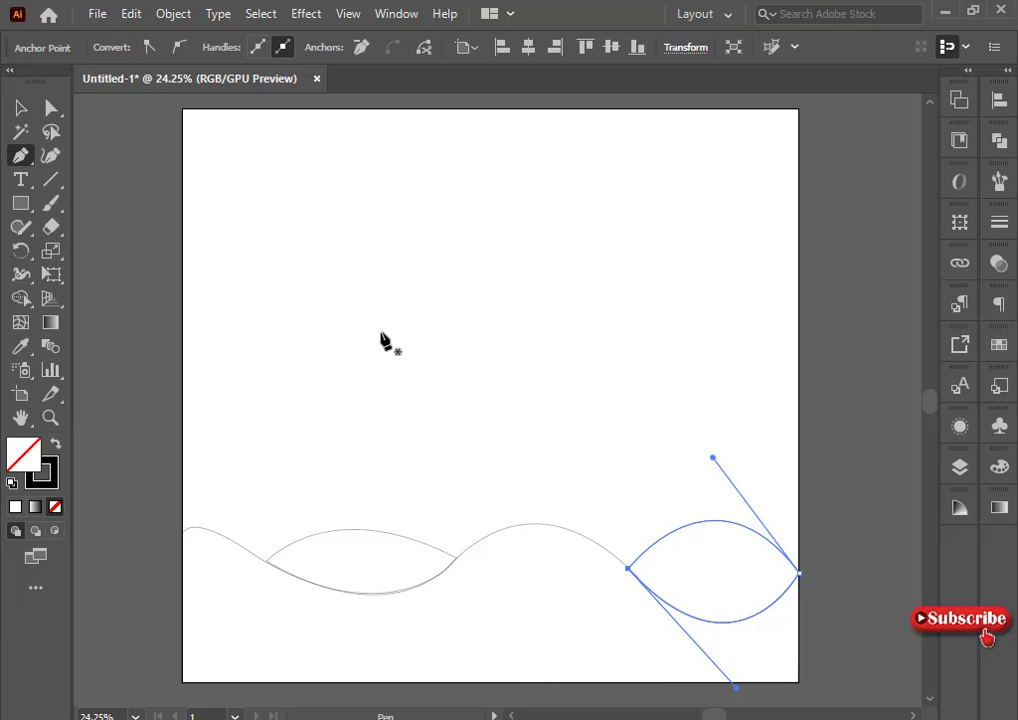
{"action": "key", "text": "Escape"}
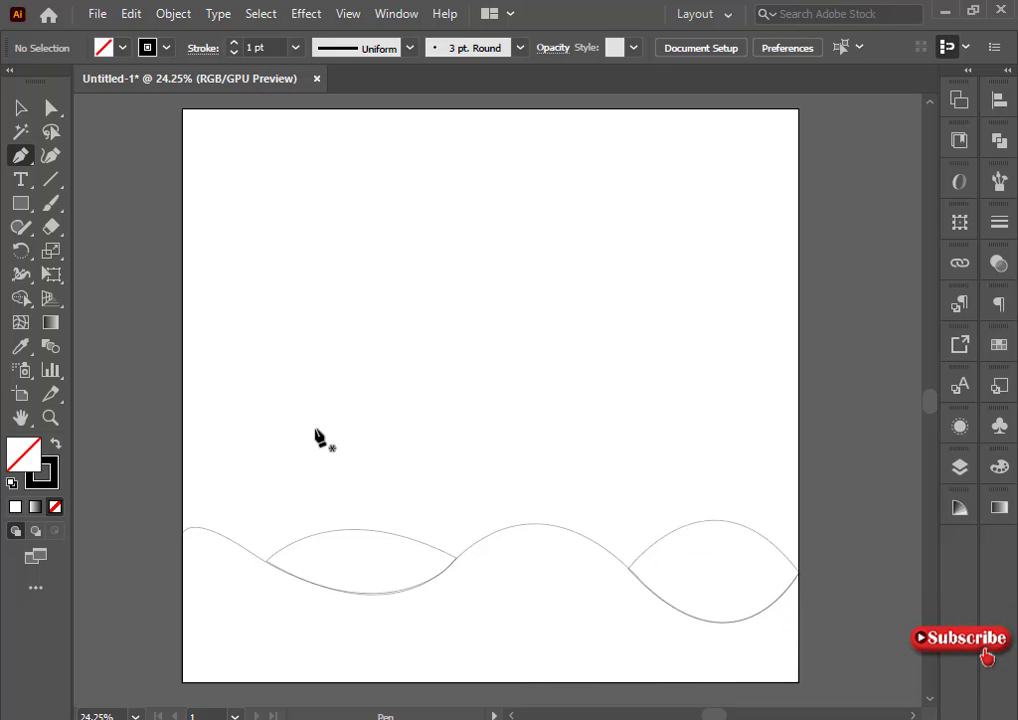
Draw a tall pointed mountain with curved sides above the left hill, closing its base along the hill lines, and deselect it.
{"action": "left_click", "coordinate": [221, 535]}
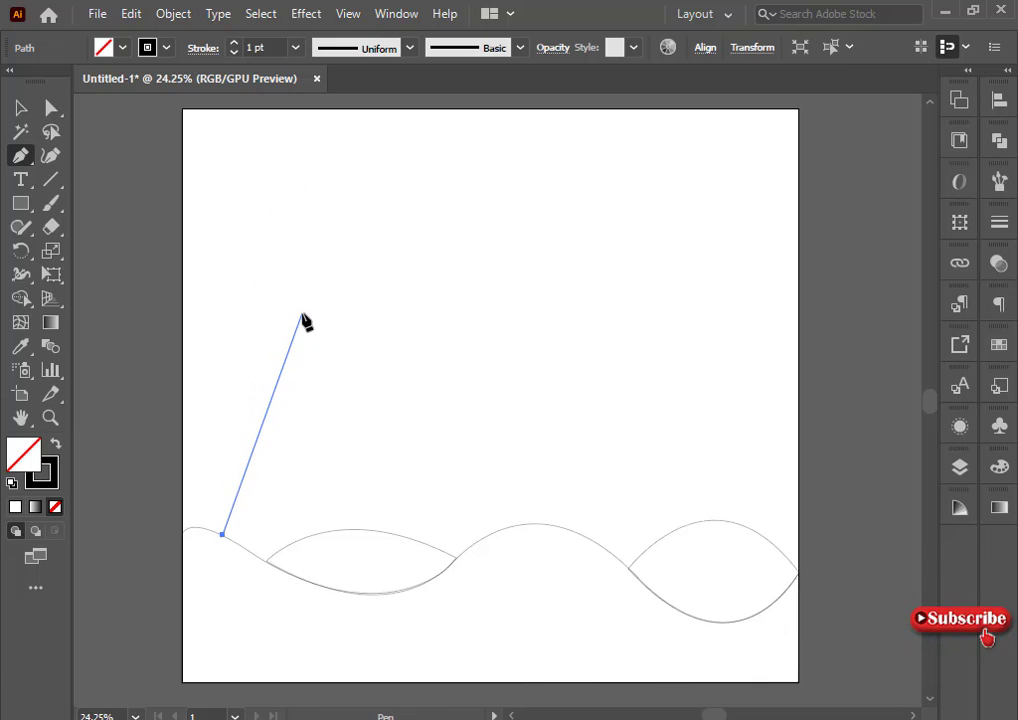
{"action": "left_click_drag", "start_coordinate": [302, 313], "coordinate": [341, 239]}
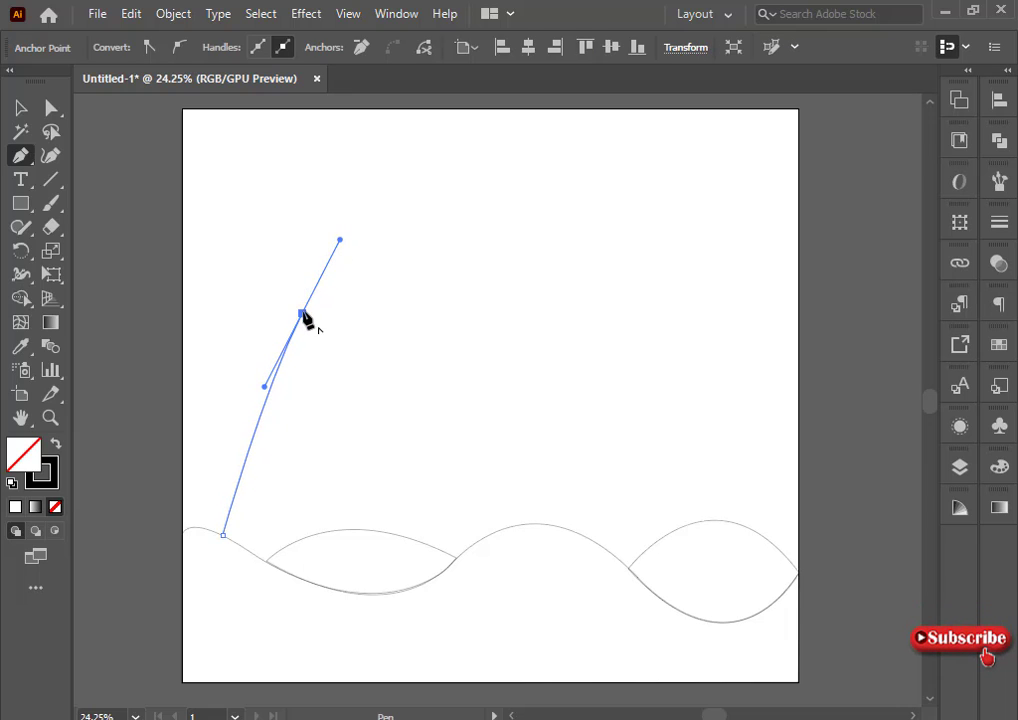
{"action": "left_click", "coordinate": [302, 313]}
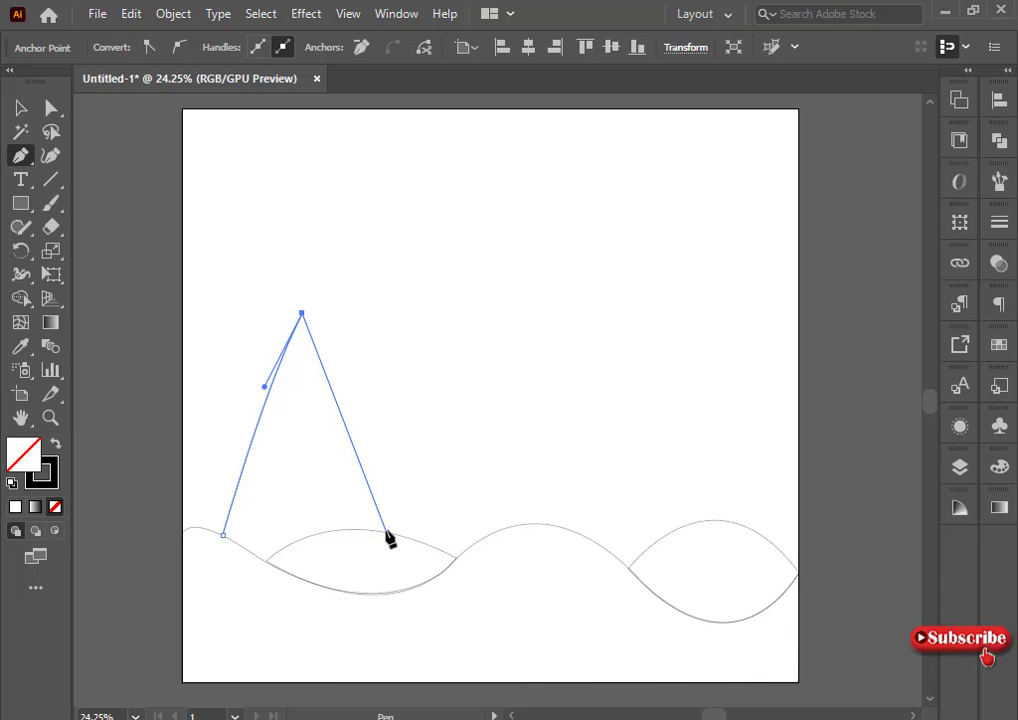
{"action": "left_click_drag", "start_coordinate": [390, 535], "coordinate": [404, 622]}
{"action": "left_click", "coordinate": [390, 535]}
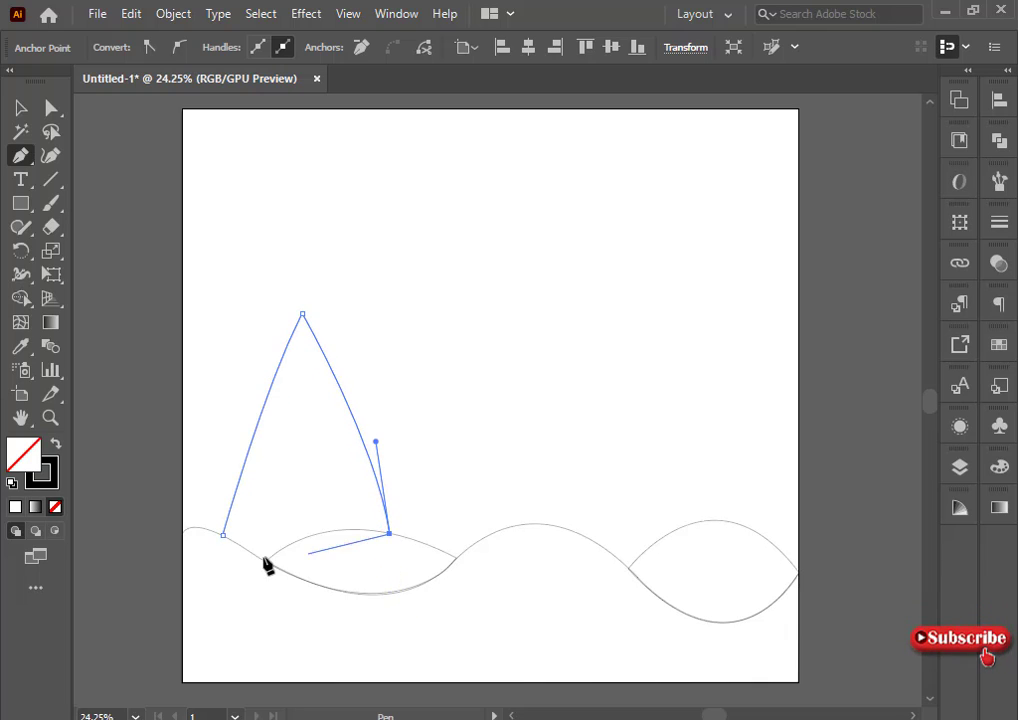
{"action": "left_click_drag", "start_coordinate": [266, 561], "coordinate": [220, 606]}
{"action": "left_click", "coordinate": [266, 561]}
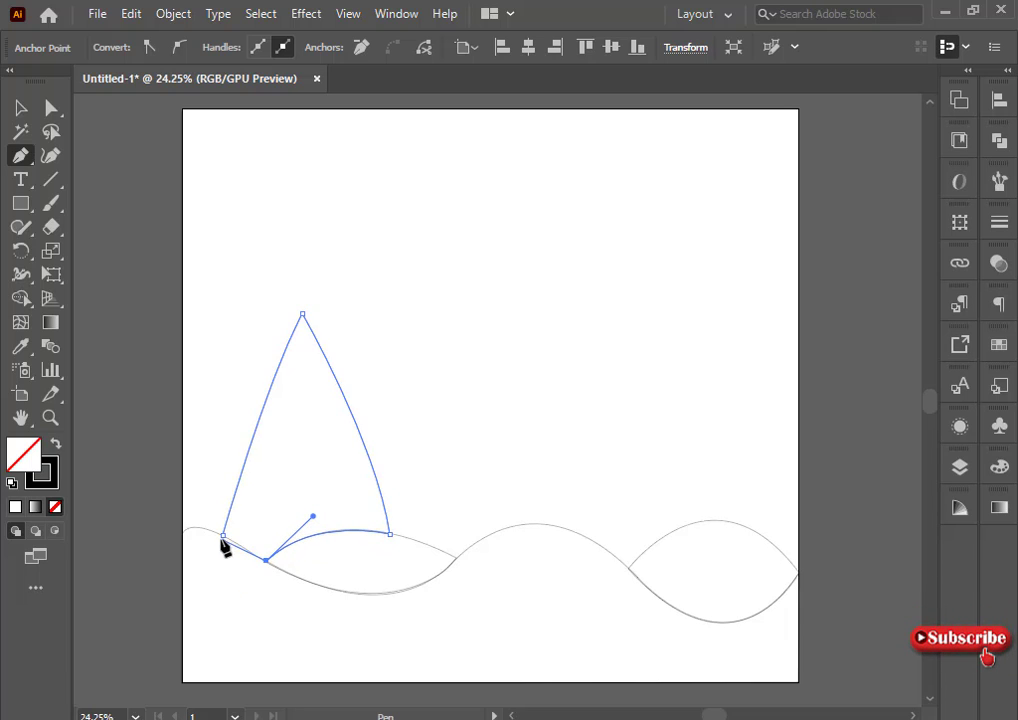
{"action": "left_click", "coordinate": [222, 535]}
{"action": "left_click", "coordinate": [210, 614], "text": "ctrl"}
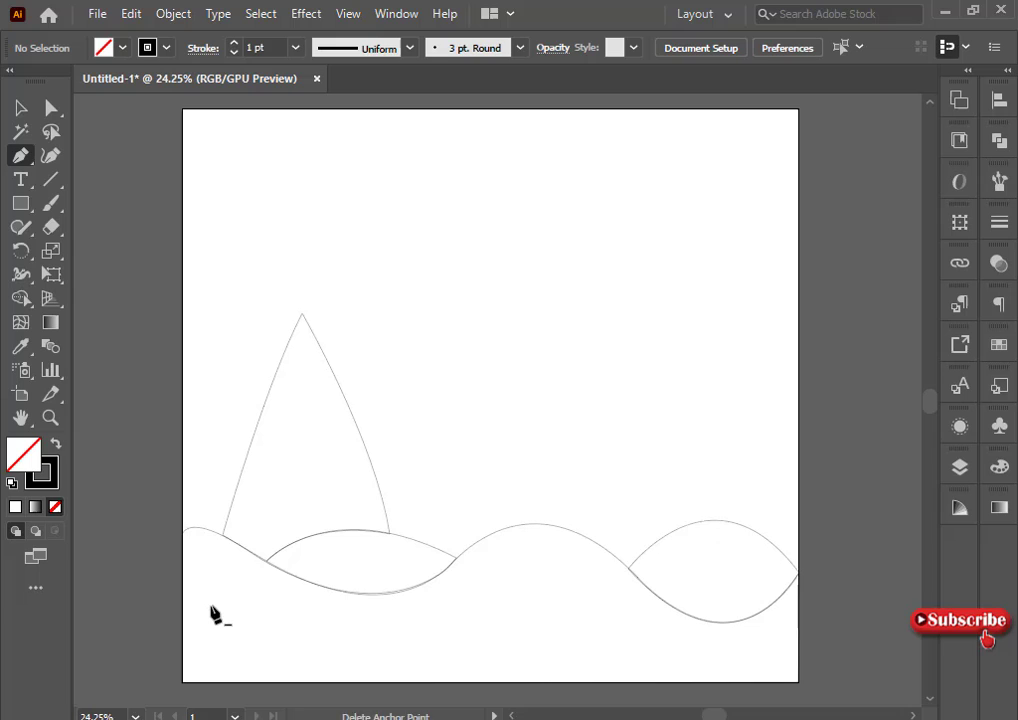
Draw a shorter closed mountain beside the first one, from the left hill's top to the wave's central crest.
{"action": "left_click", "coordinate": [364, 530]}
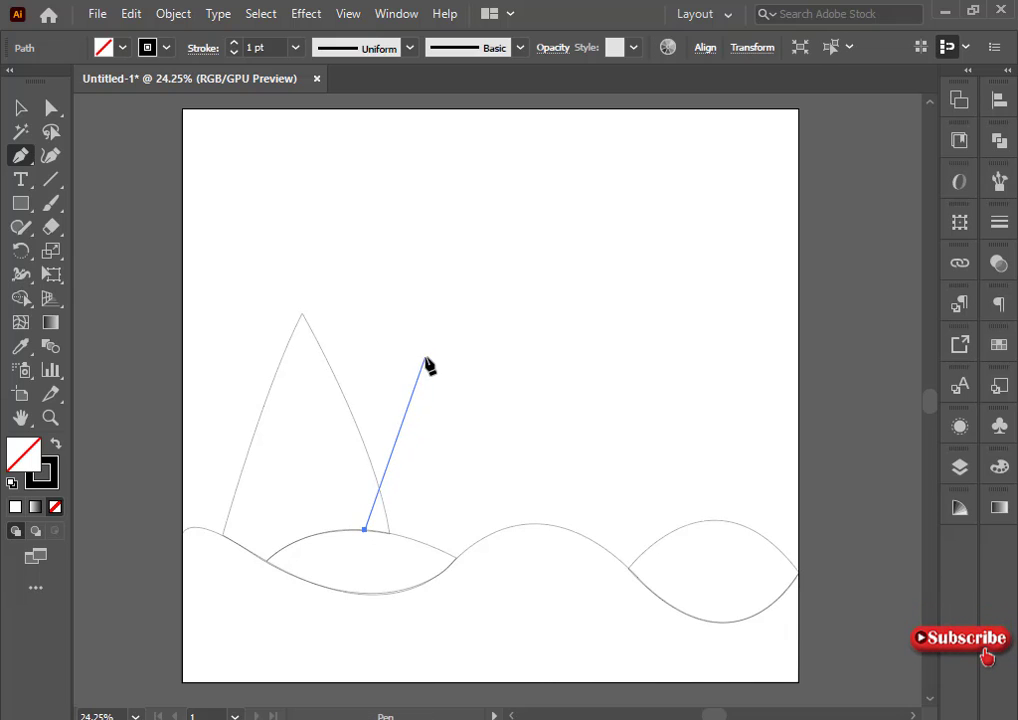
{"action": "left_click_drag", "start_coordinate": [435, 369], "coordinate": [476, 307]}
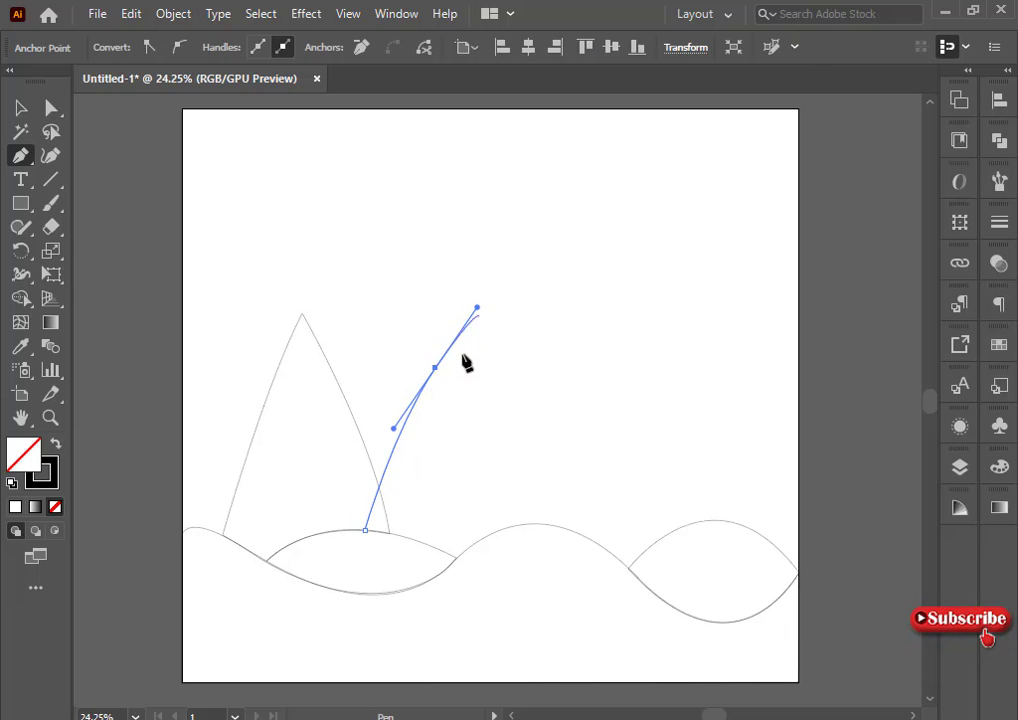
{"action": "left_click", "coordinate": [435, 369]}
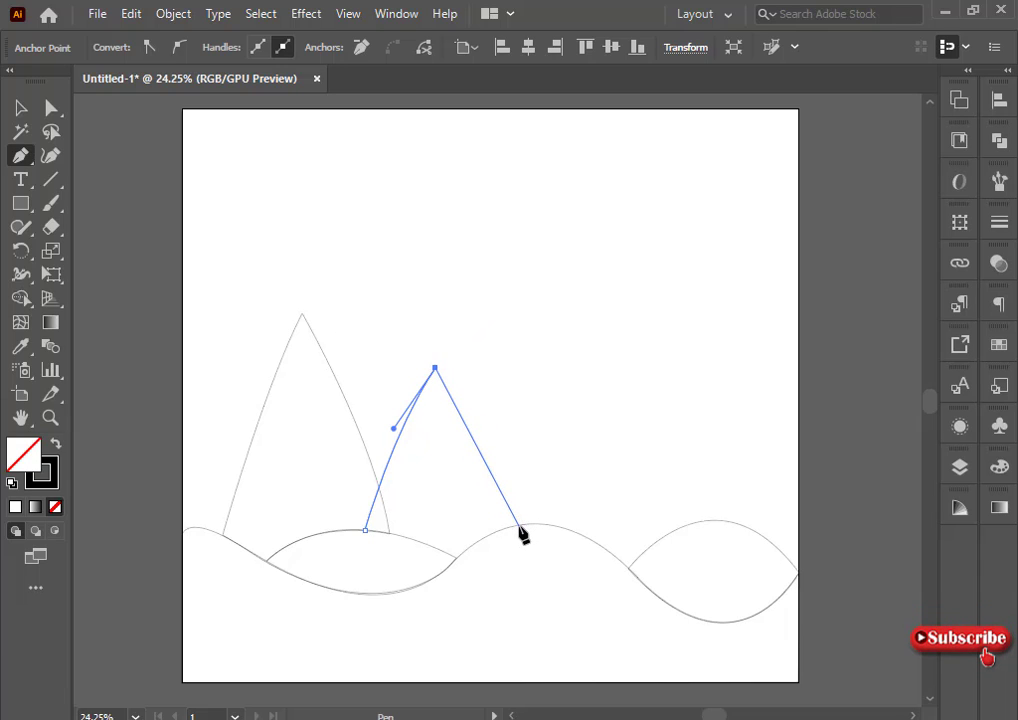
{"action": "left_click_drag", "start_coordinate": [517, 524], "coordinate": [542, 598]}
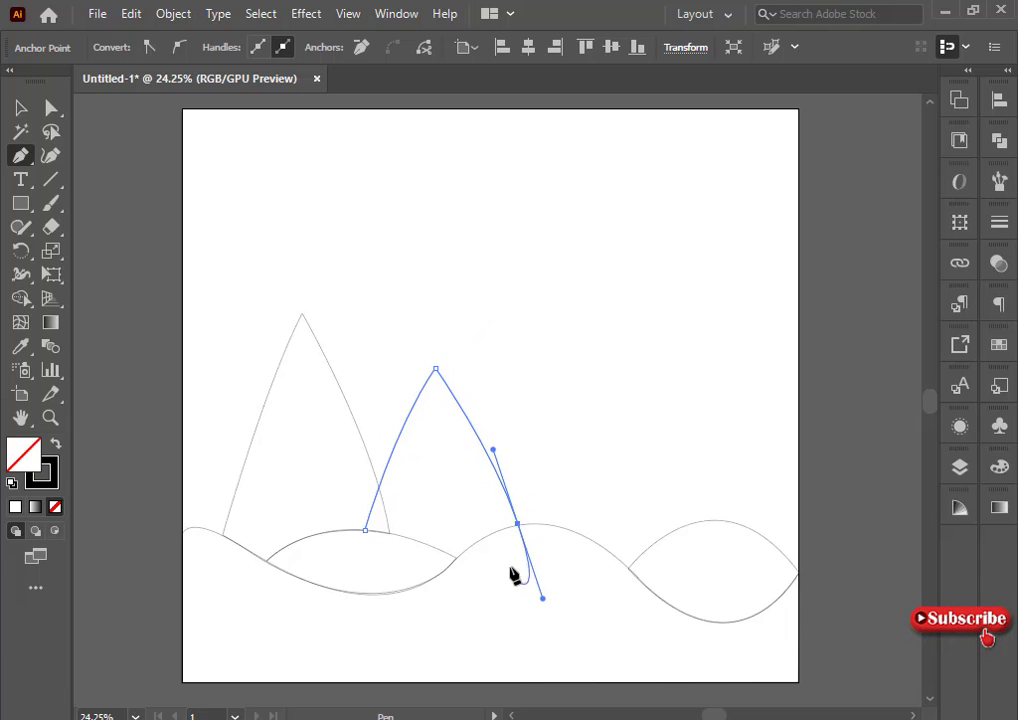
{"action": "left_click", "coordinate": [517, 524]}
{"action": "left_click_drag", "start_coordinate": [457, 557], "coordinate": [446, 580]}
{"action": "left_click", "coordinate": [457, 557]}
{"action": "left_click", "coordinate": [366, 532]}
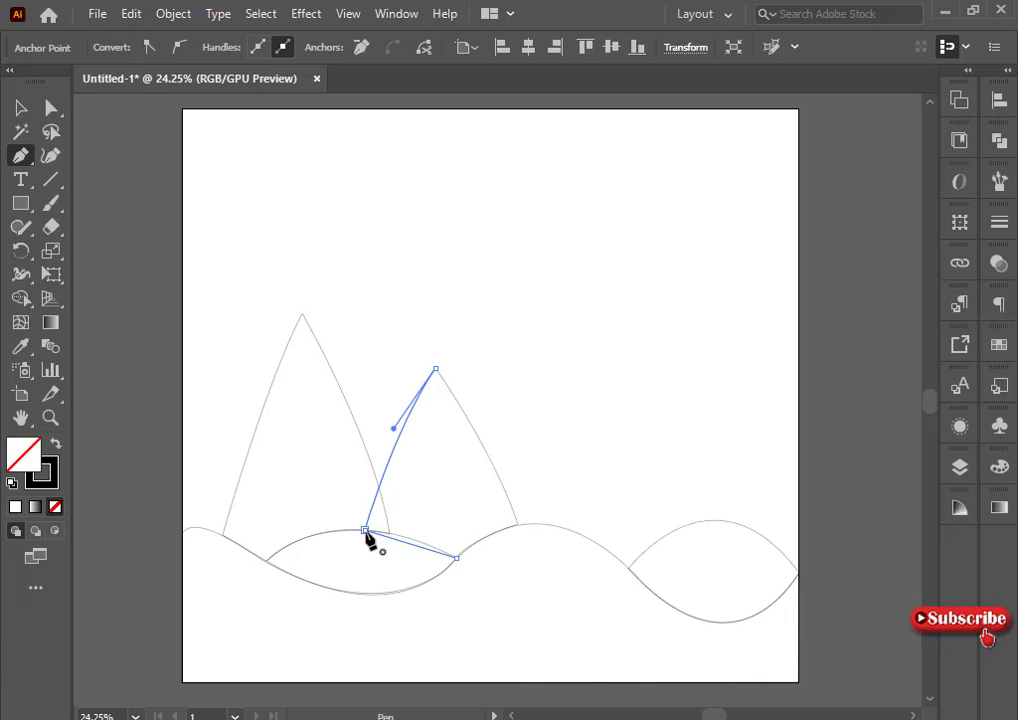
{"action": "left_click", "coordinate": [563, 498], "text": "ctrl"}
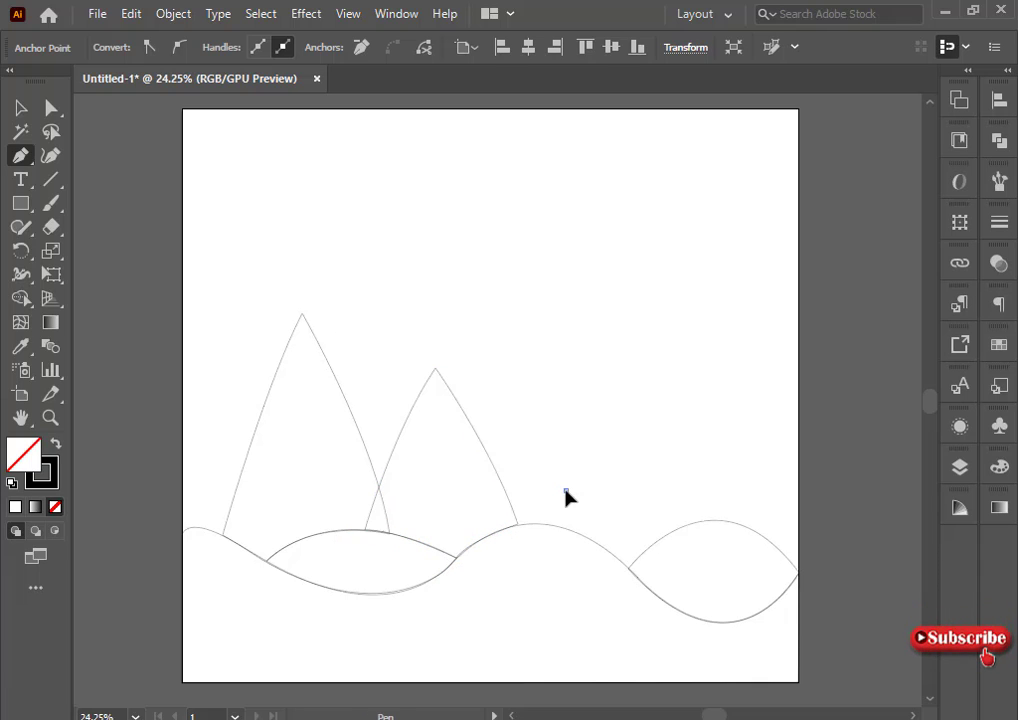
{"action": "left_click", "coordinate": [518, 525]}
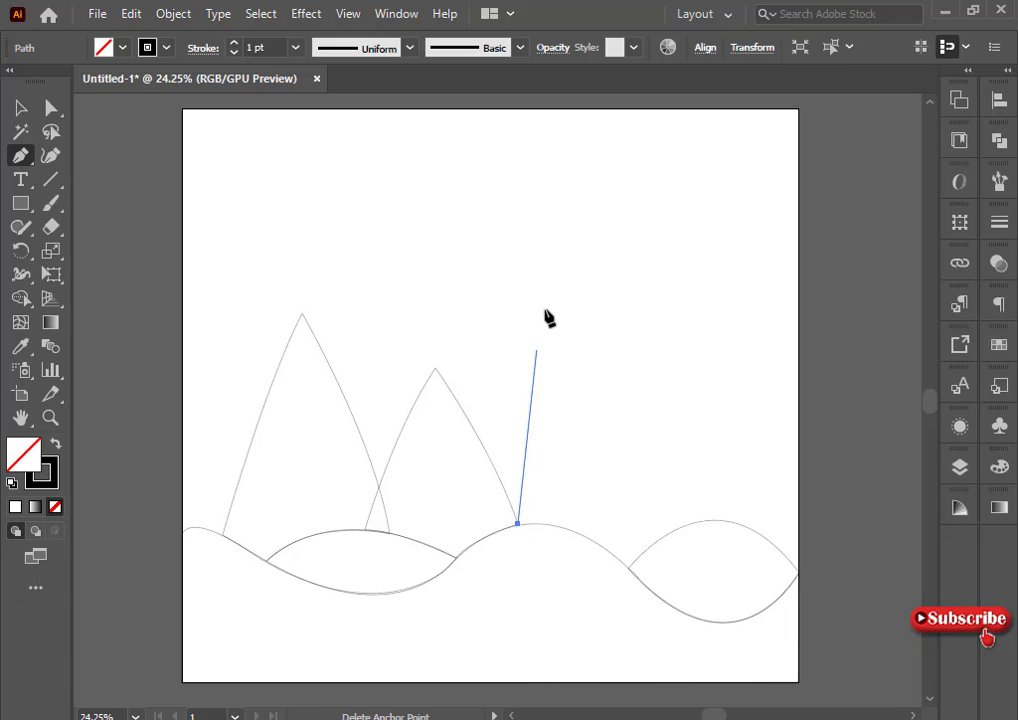
{"action": "left_click", "coordinate": [559, 312]}
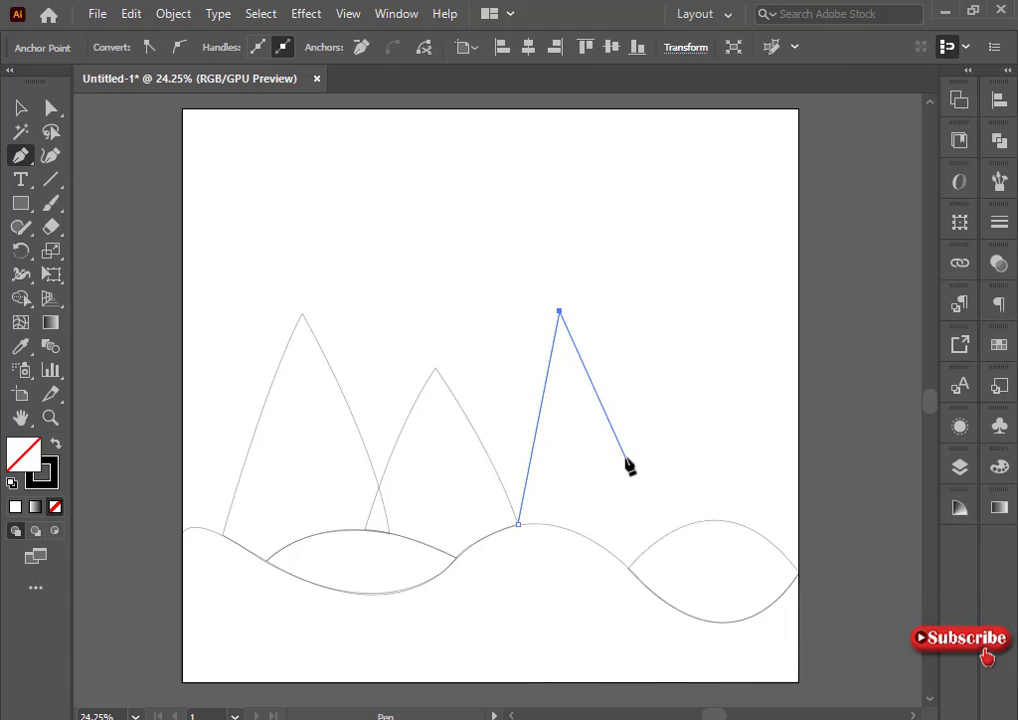
{"action": "key", "text": "ctrl+z"}
{"action": "key", "text": "ctrl+z"}
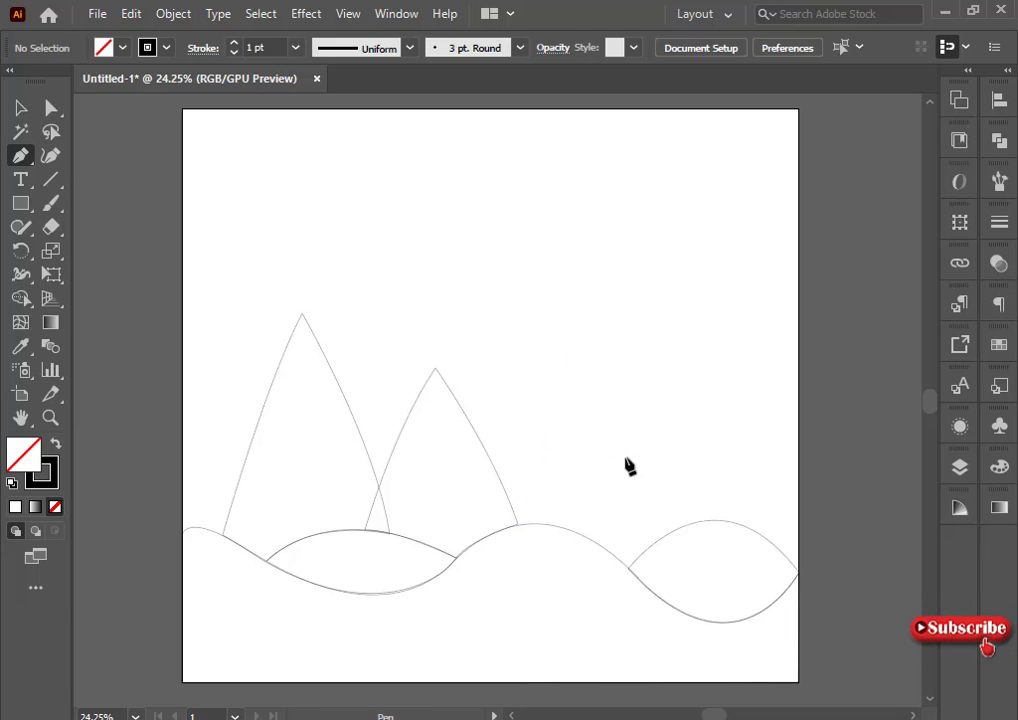
Draw a third closed mountain with curved sides from the wave's central crest to the right hill, closing its base along the hill lines.
{"action": "left_click", "coordinate": [504, 528]}
{"action": "left_click_drag", "start_coordinate": [561, 304], "coordinate": [602, 204]}
{"action": "left_click", "coordinate": [560, 305]}
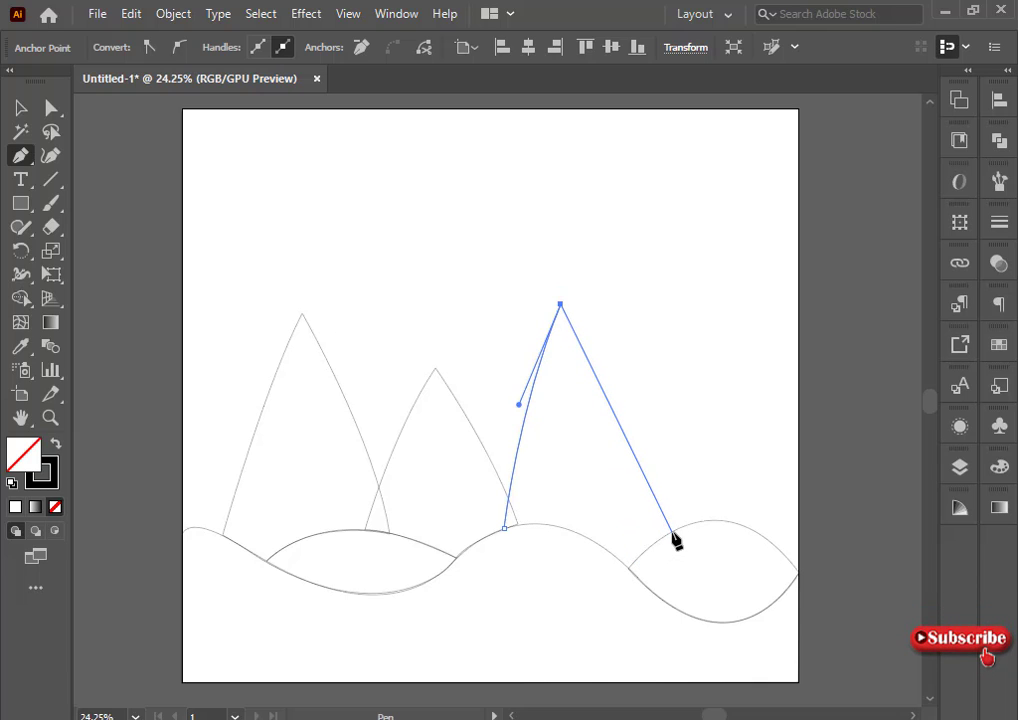
{"action": "left_click_drag", "start_coordinate": [671, 532], "coordinate": [691, 636]}
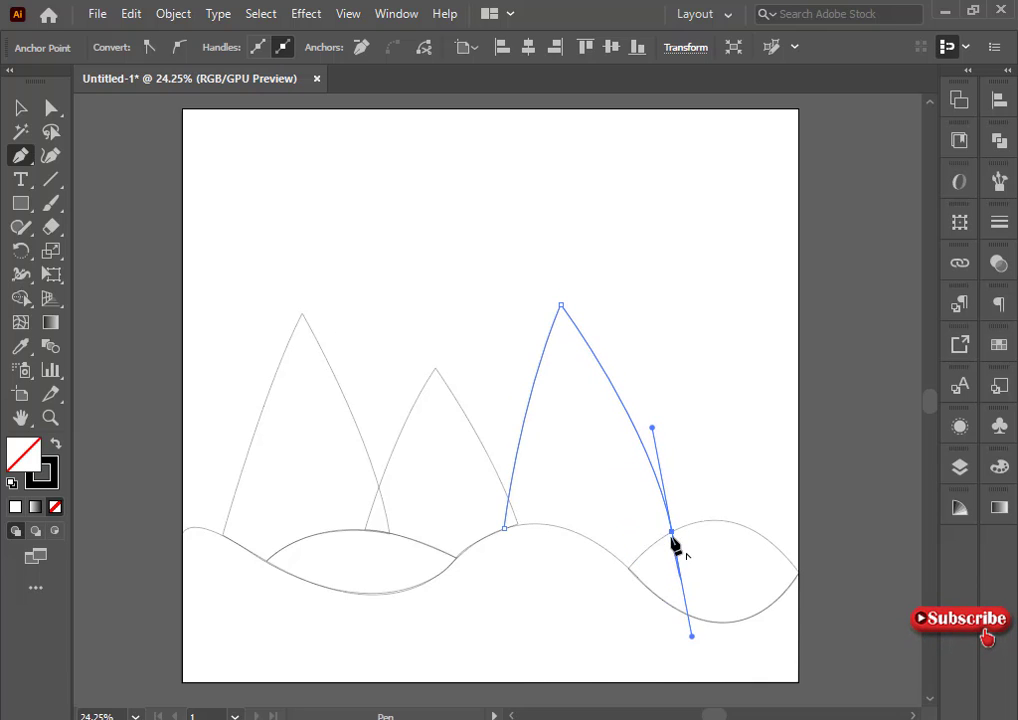
{"action": "left_click", "coordinate": [671, 532]}
{"action": "left_click_drag", "start_coordinate": [628, 569], "coordinate": [606, 592]}
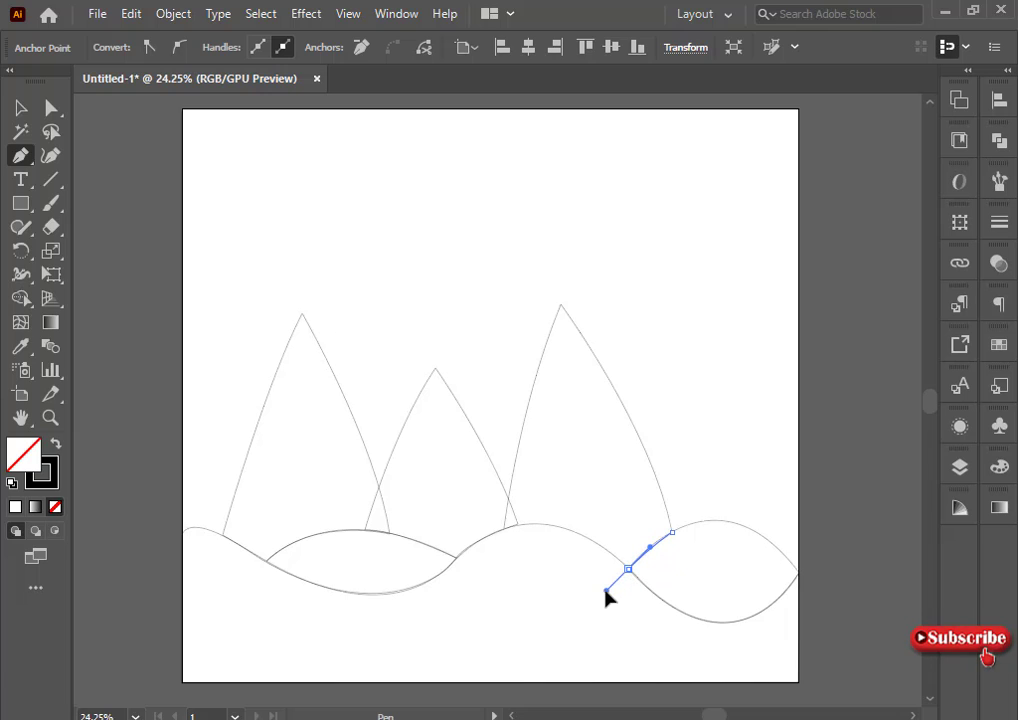
{"action": "left_click", "coordinate": [628, 569]}
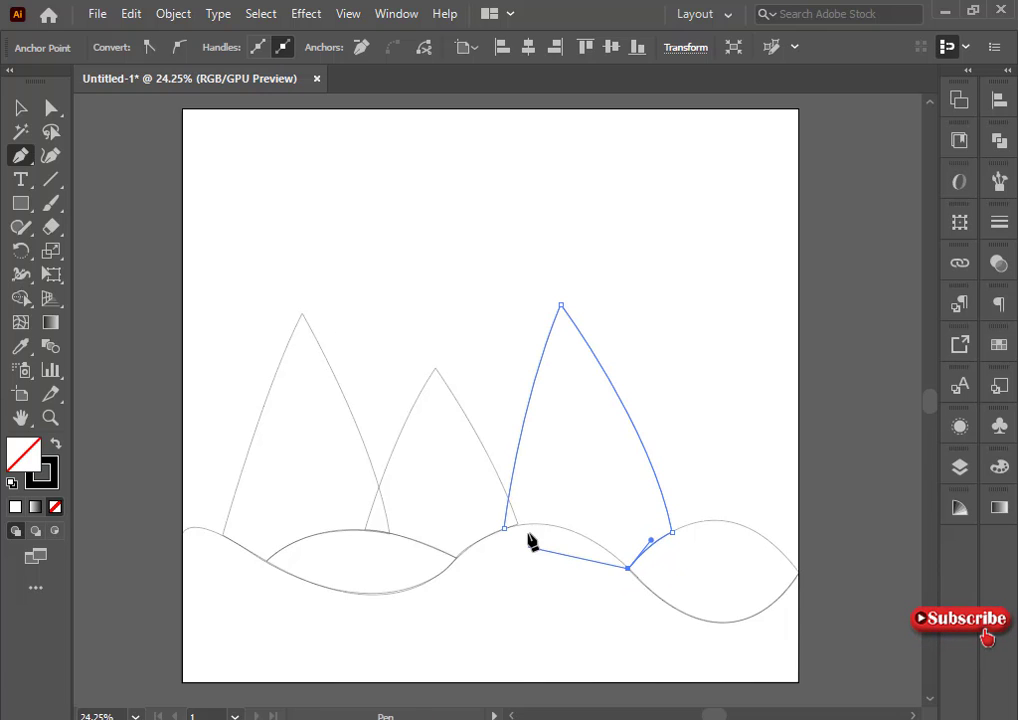
{"action": "left_click_drag", "start_coordinate": [504, 529], "coordinate": [429, 549]}
{"action": "left_click", "coordinate": [477, 621]}
{"action": "key", "text": "ctrl+z"}
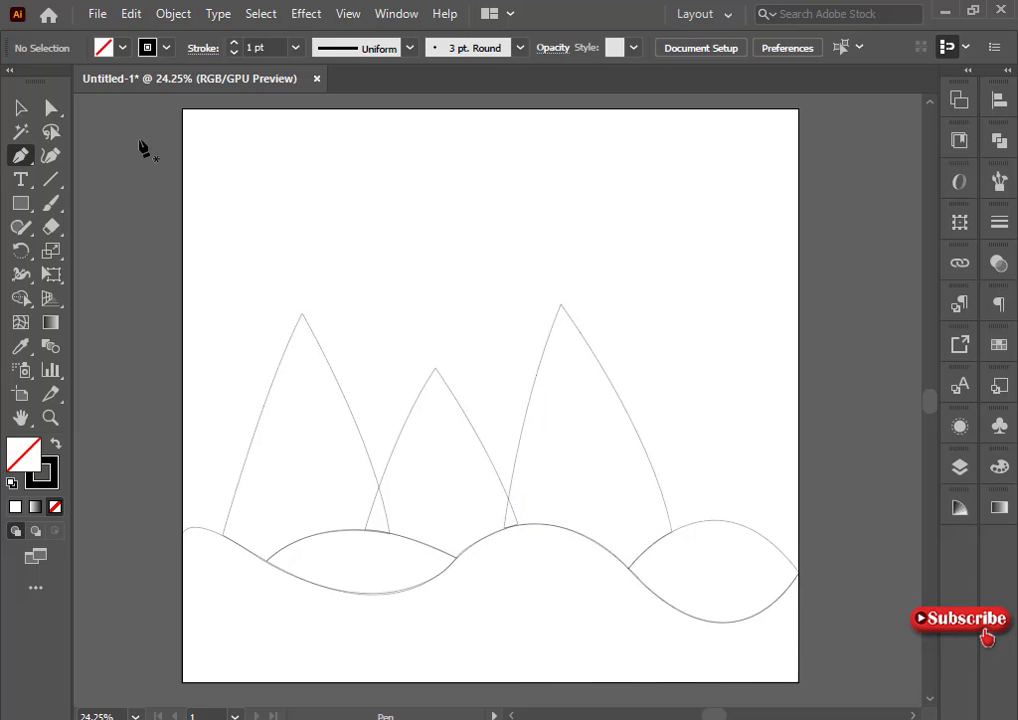
Round the pointed peaks of all three mountains with the Direct Selection tool's corner widgets and deselect them.
{"action": "left_click", "coordinate": [50, 108]}
{"action": "left_click", "coordinate": [302, 314]}
{"action": "left_click_drag", "start_coordinate": [302, 332], "coordinate": [302, 334]}
{"action": "left_click", "coordinate": [386, 341]}
{"action": "left_click", "coordinate": [435, 370]}
{"action": "left_click_drag", "start_coordinate": [438, 386], "coordinate": [445, 398]}
{"action": "left_click_drag", "start_coordinate": [545, 289], "coordinate": [563, 330]}
{"action": "left_click", "coordinate": [504, 325]}
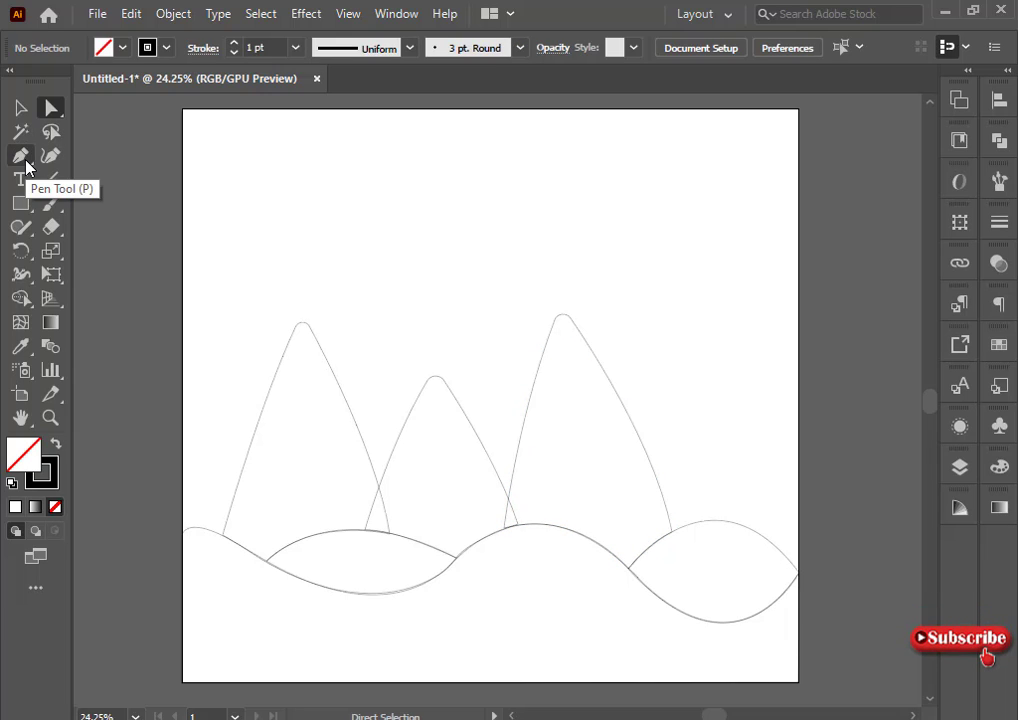
Draw a closed four-sided sky shape with the Pen tool from the artboard's top corners to just below the right hill, and deselect it.
{"action": "left_click", "coordinate": [21, 157]}
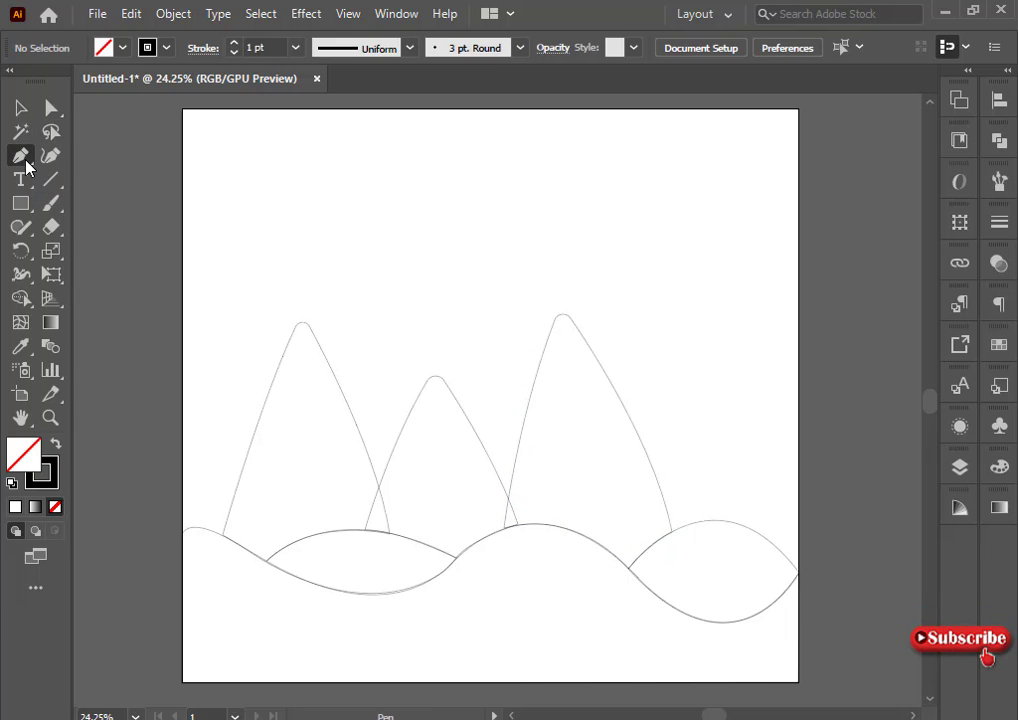
{"action": "left_click", "coordinate": [184, 112]}
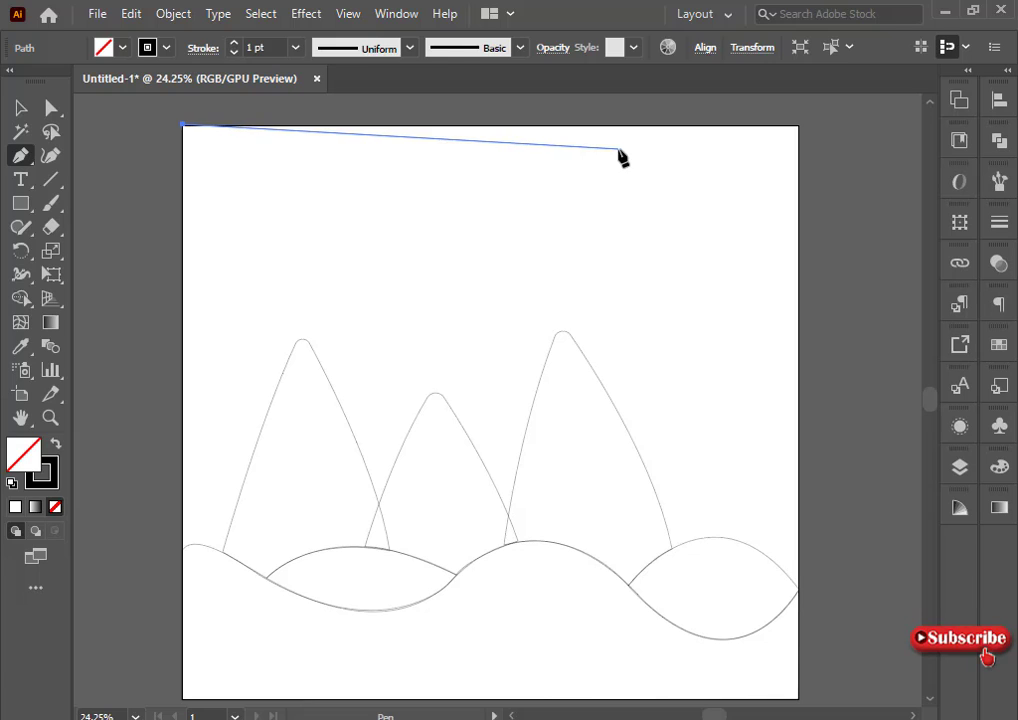
{"action": "key", "text": "ctrl+z"}
{"action": "scroll", "coordinate": [537, 218], "scroll_direction": "down", "scroll_amount": 1}
{"action": "scroll", "coordinate": [383, 215], "scroll_direction": "up", "scroll_amount": 1}
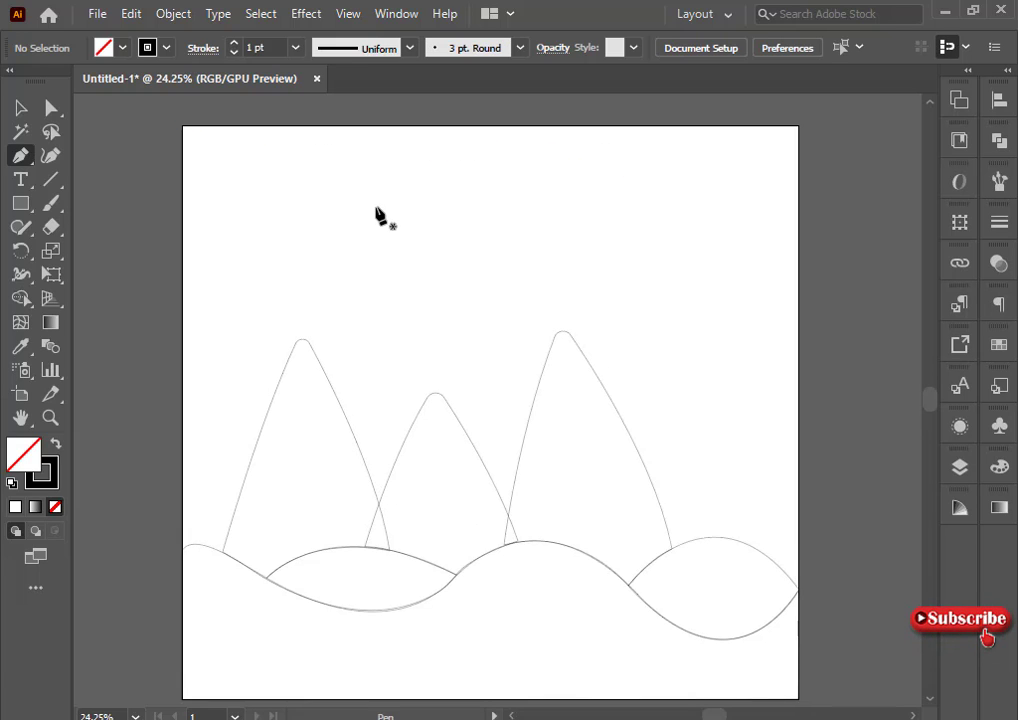
{"action": "left_click", "coordinate": [184, 128]}
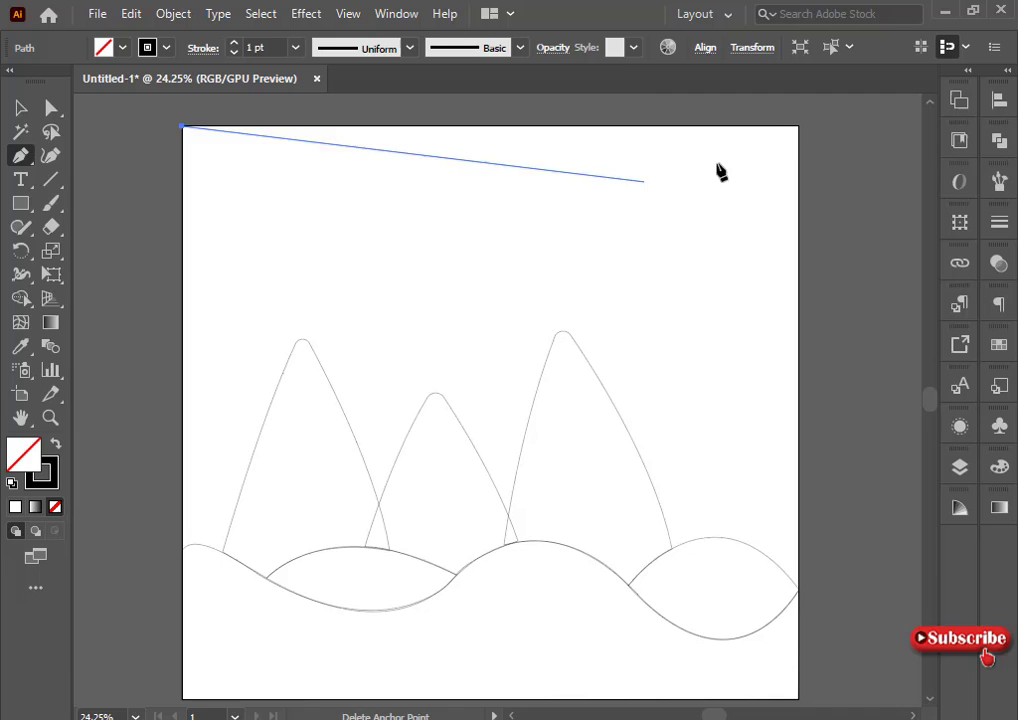
{"action": "left_click", "coordinate": [798, 128]}
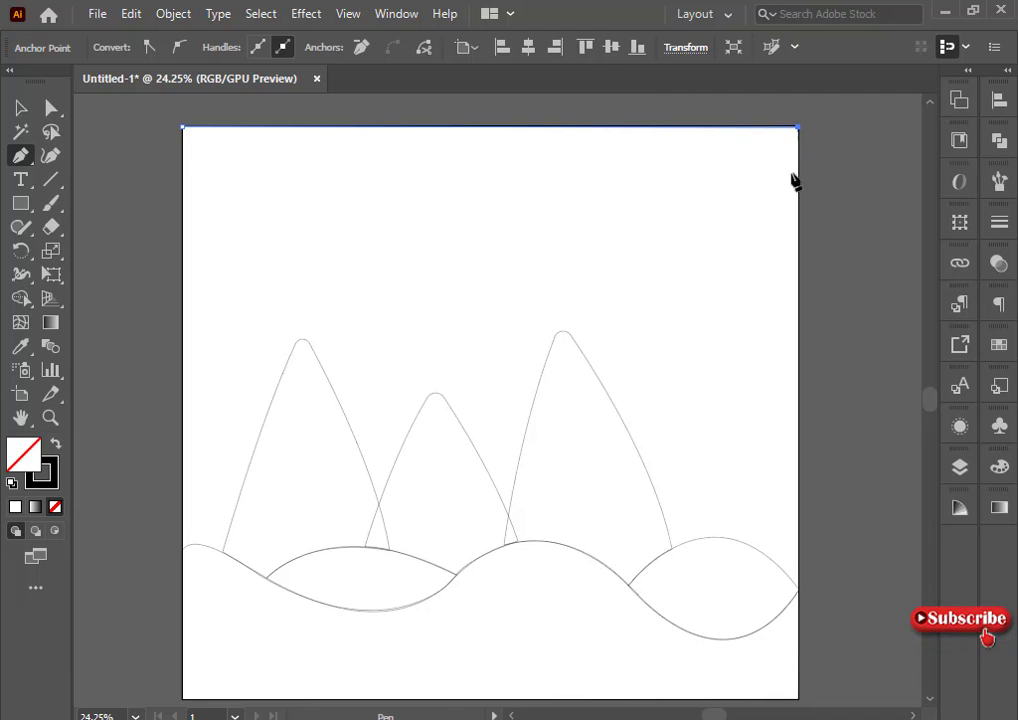
{"action": "left_click", "coordinate": [798, 653]}
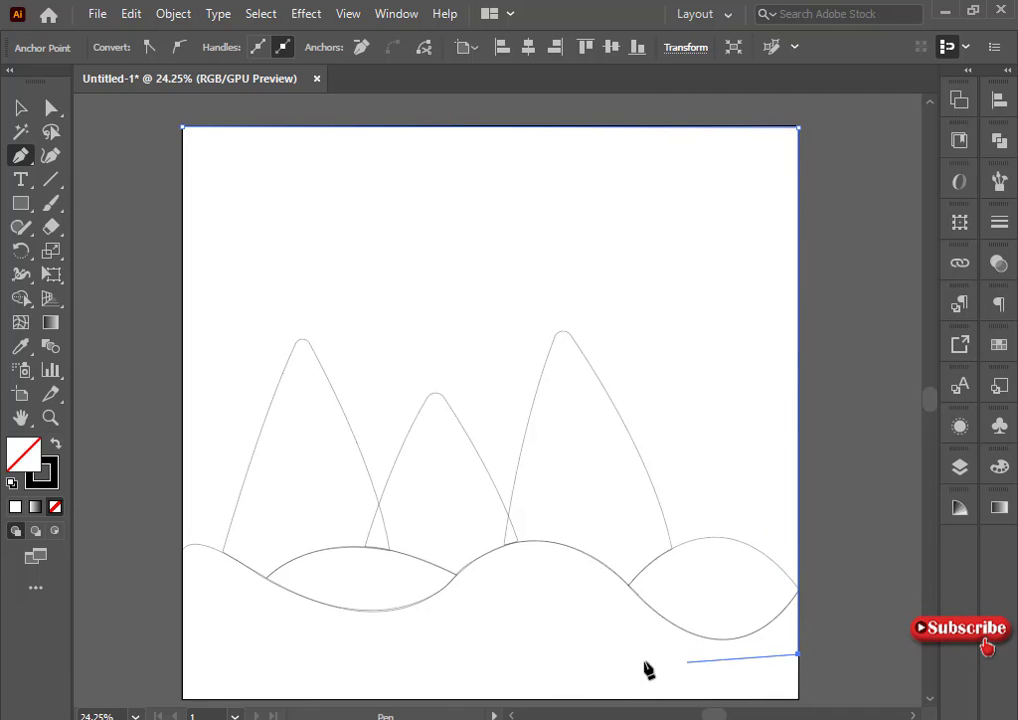
{"action": "left_click", "coordinate": [183, 649]}
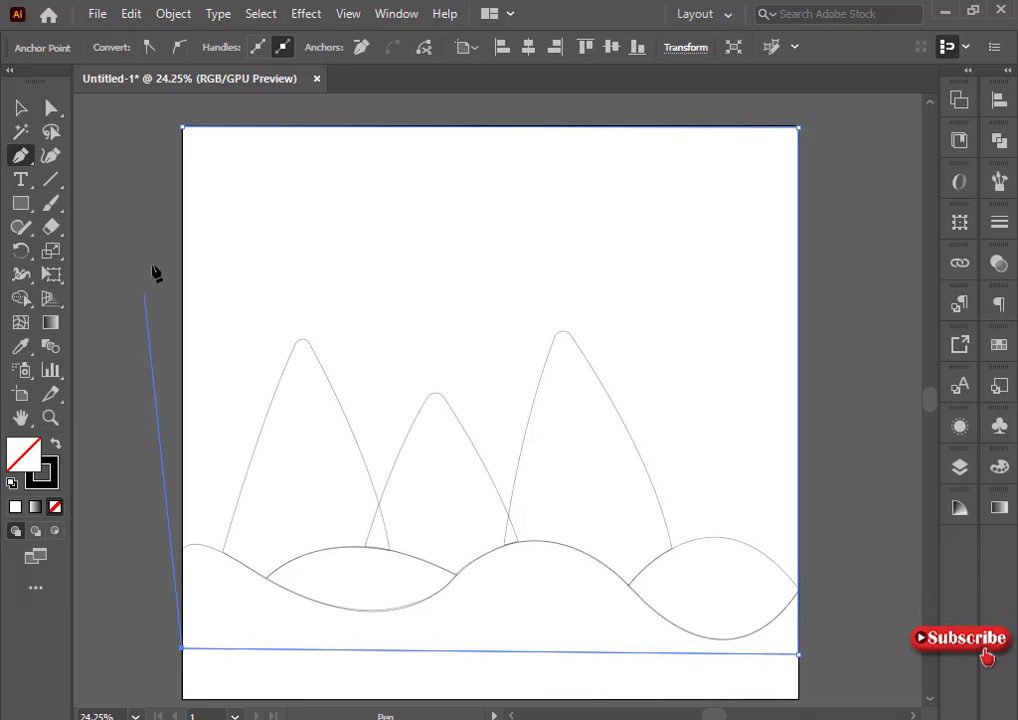
{"action": "left_click", "coordinate": [183, 128]}
{"action": "left_click", "coordinate": [20, 107]}
{"action": "left_click", "coordinate": [366, 296]}
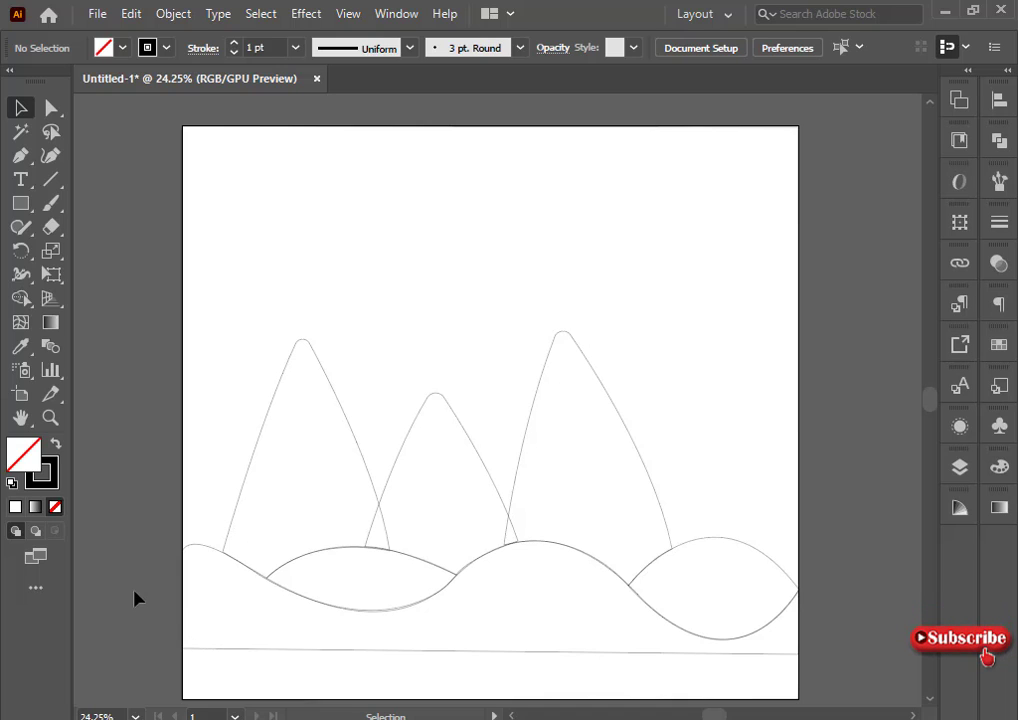
Fill the wavy foreground hill with the dark green 002E1B.
{"action": "left_click_drag", "start_coordinate": [205, 614], "coordinate": [205, 614]}
{"action": "left_click", "coordinate": [200, 590]}
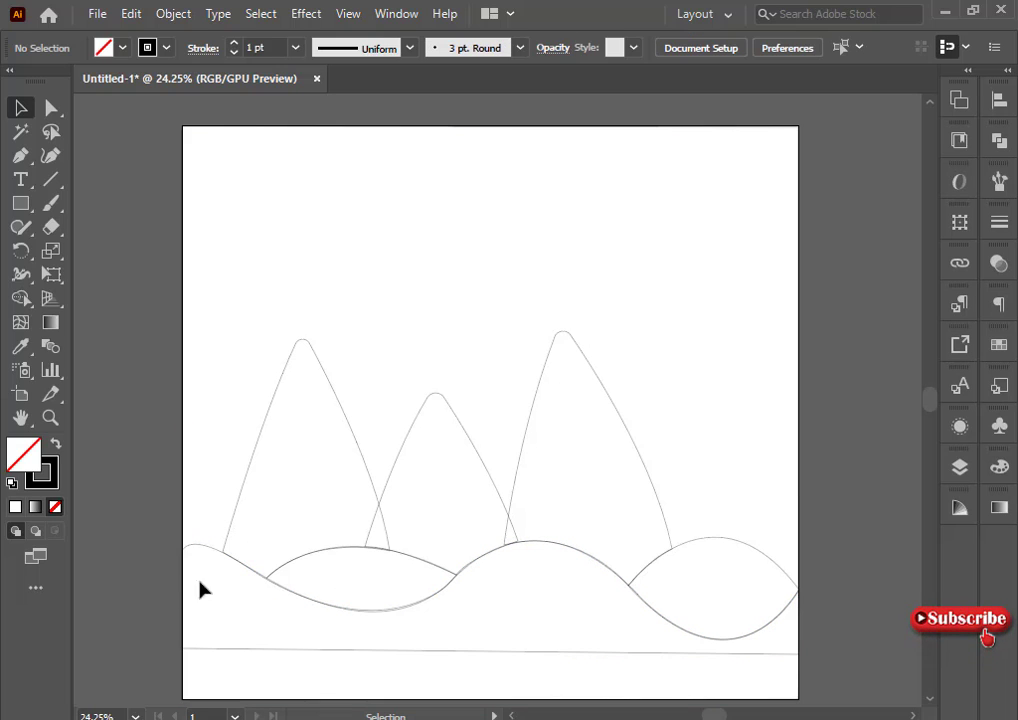
{"action": "left_click", "coordinate": [205, 560]}
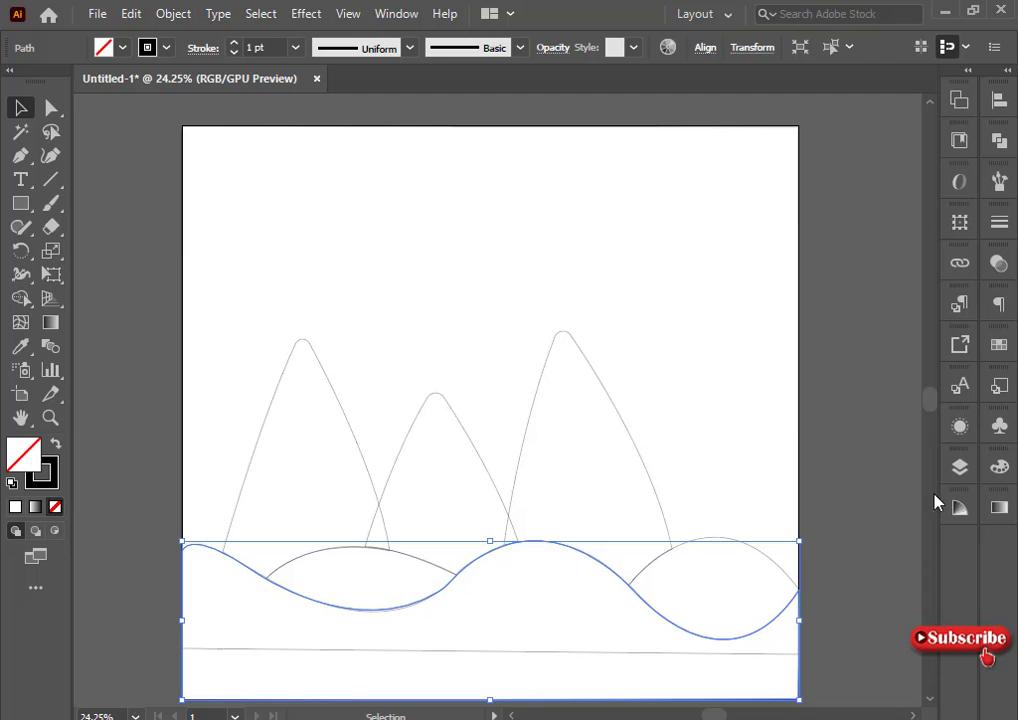
{"action": "left_click", "coordinate": [1001, 469]}
{"action": "left_click", "coordinate": [845, 622]}
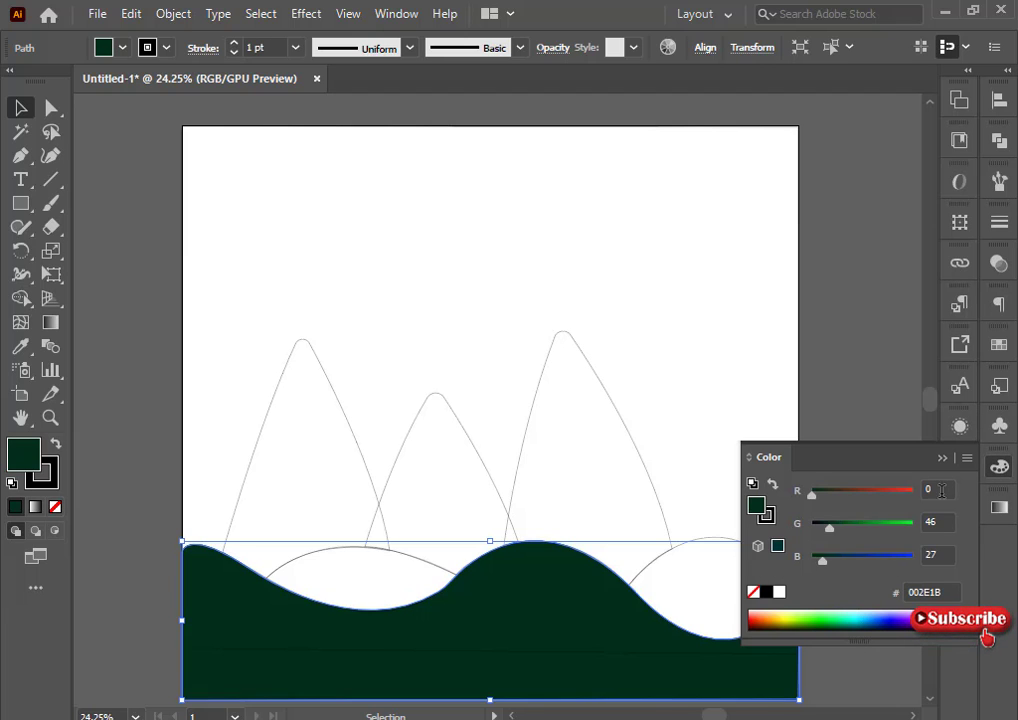
Lighten the foreground hill's green by setting CMYK yellow to 82% and black to 0%, with HSB brightness at 63.92%.
{"action": "left_click", "coordinate": [967, 460]}
{"action": "left_click", "coordinate": [838, 560]}
{"action": "left_click_drag", "start_coordinate": [882, 566], "coordinate": [818, 560]}
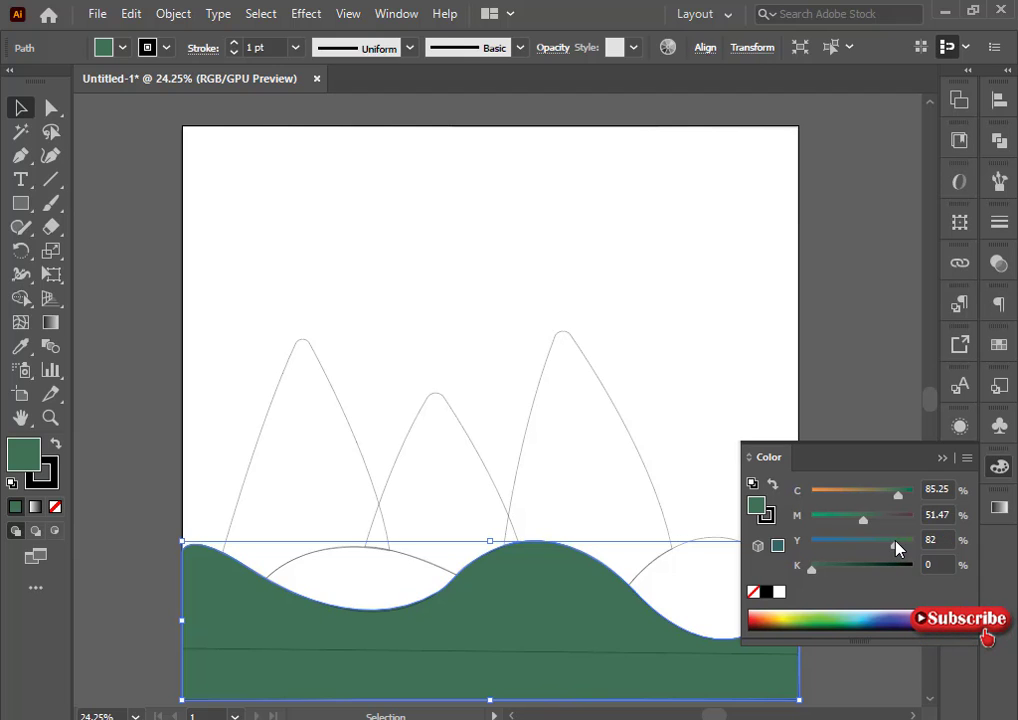
{"action": "left_click", "coordinate": [967, 458]}
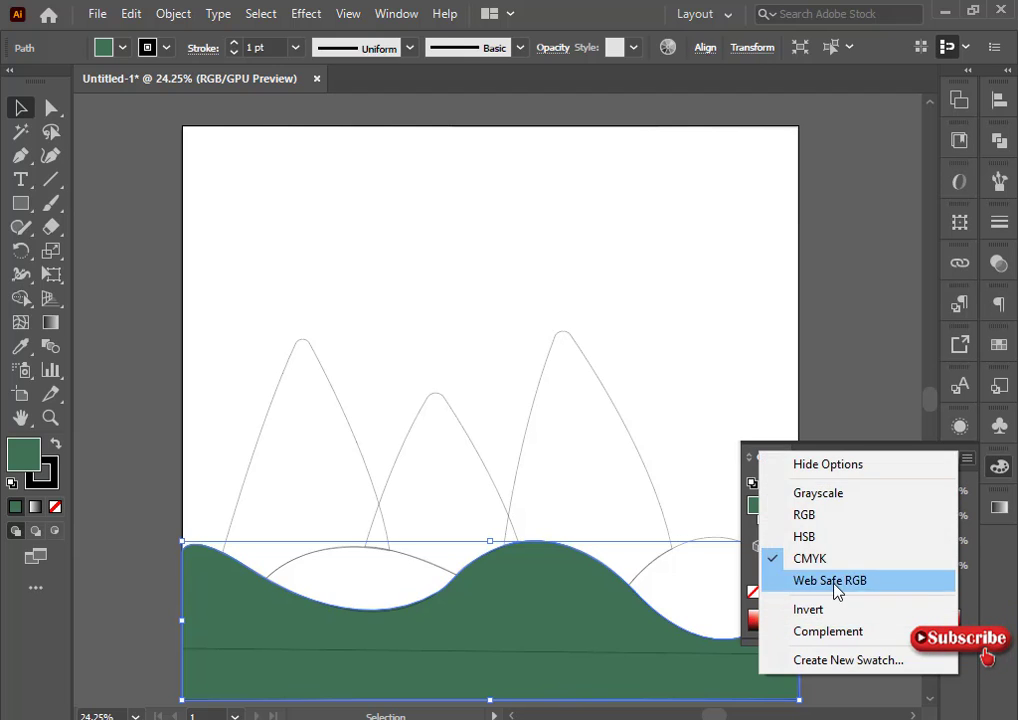
{"action": "left_click", "coordinate": [845, 537]}
{"action": "left_click", "coordinate": [877, 558]}
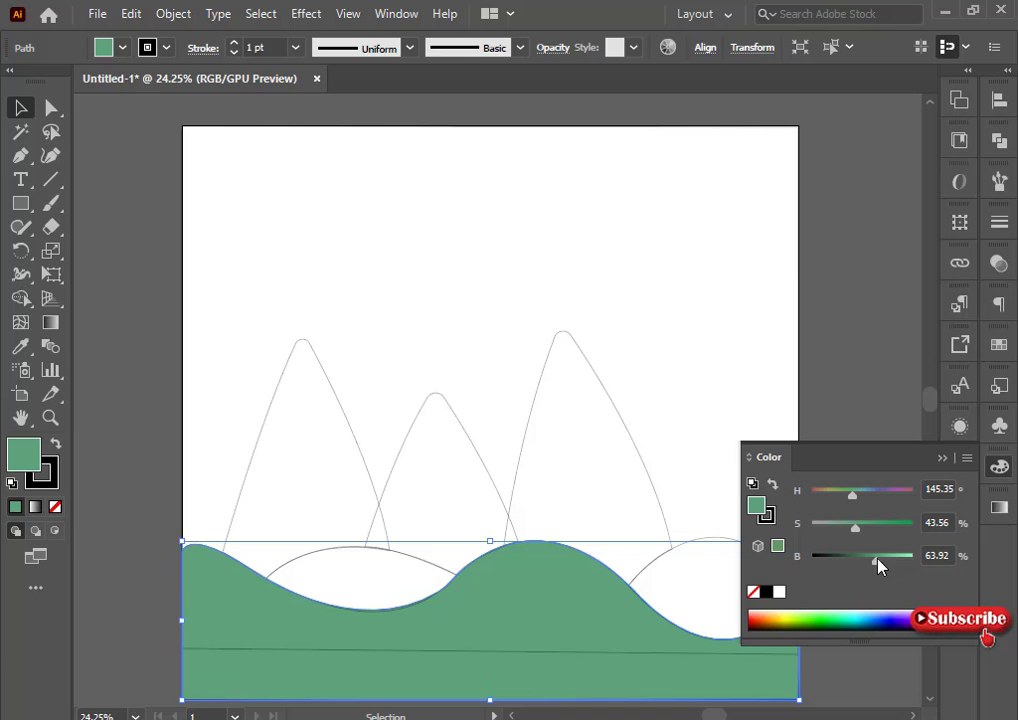
Fill the right lens-shaped hill with the foreground green and darken it to 47.84% brightness.
{"action": "left_click", "coordinate": [718, 556]}
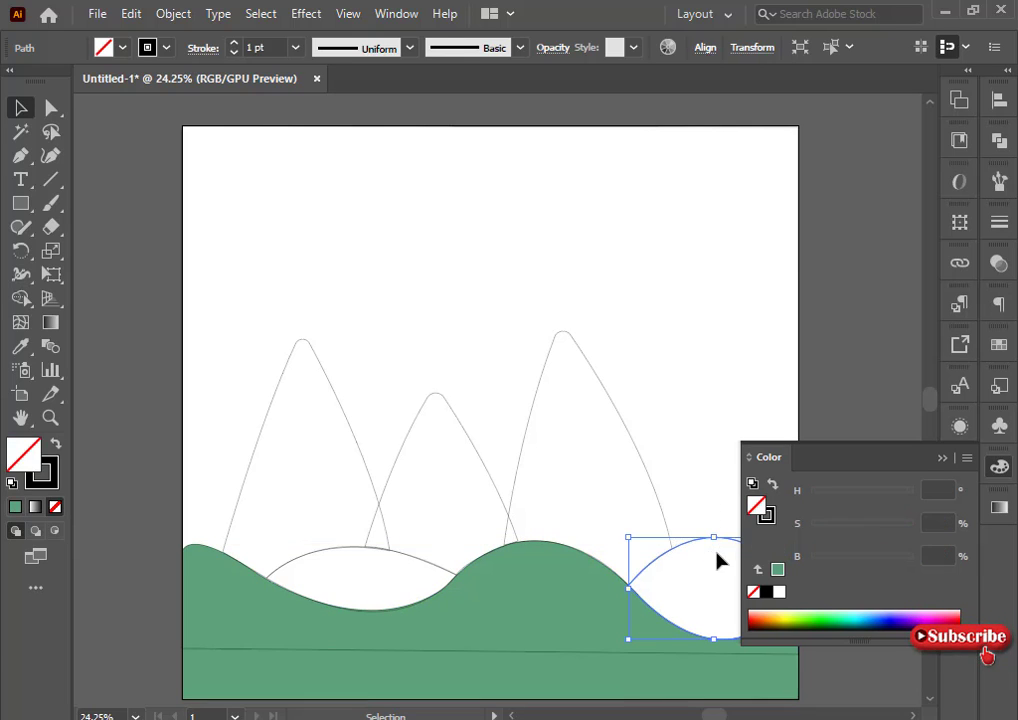
{"action": "left_click", "coordinate": [778, 545]}
{"action": "left_click_drag", "start_coordinate": [874, 563], "coordinate": [859, 567]}
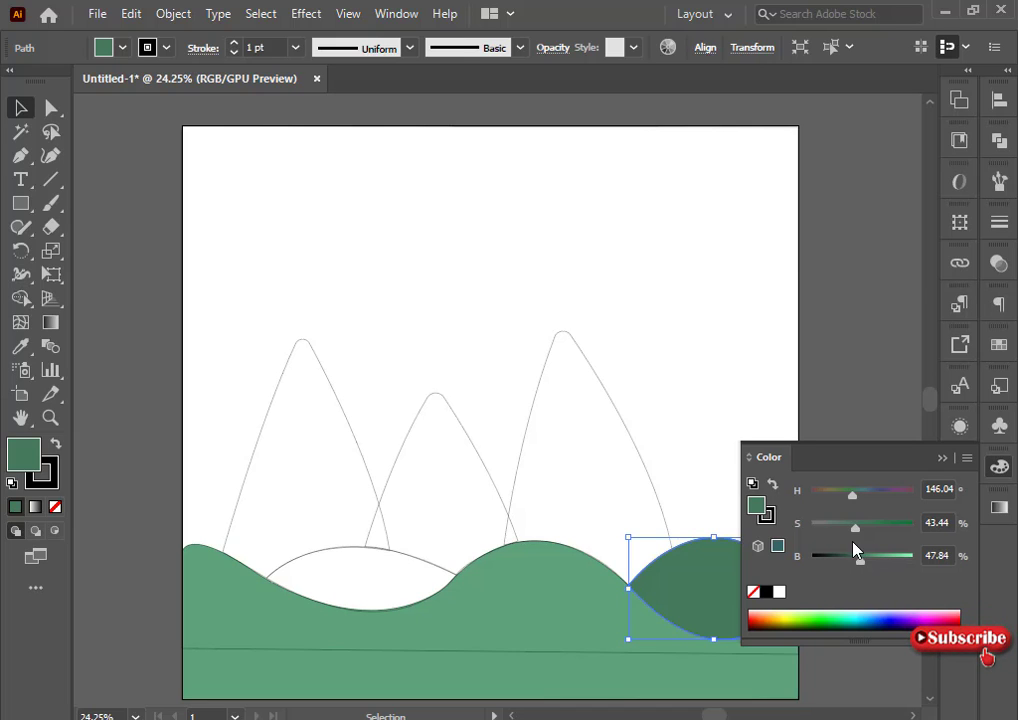
Fill the left lens-shaped hill with the same darker green as the right hill.
{"action": "left_click", "coordinate": [376, 550]}
{"action": "left_click", "coordinate": [324, 551]}
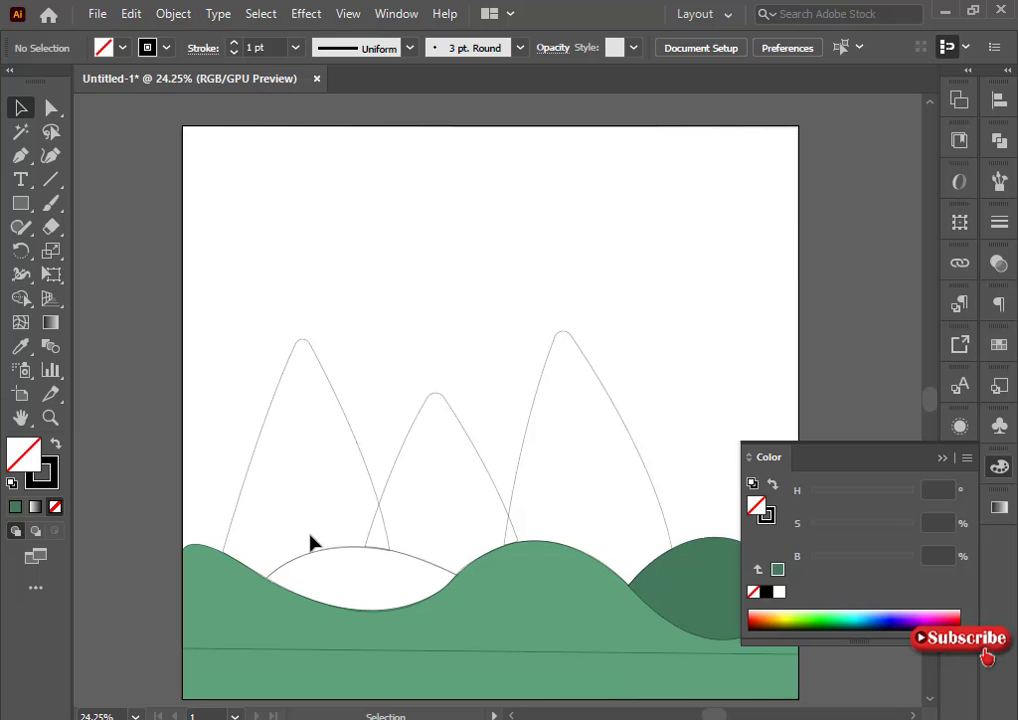
{"action": "left_click", "coordinate": [322, 560]}
{"action": "left_click", "coordinate": [268, 440], "text": "shift"}
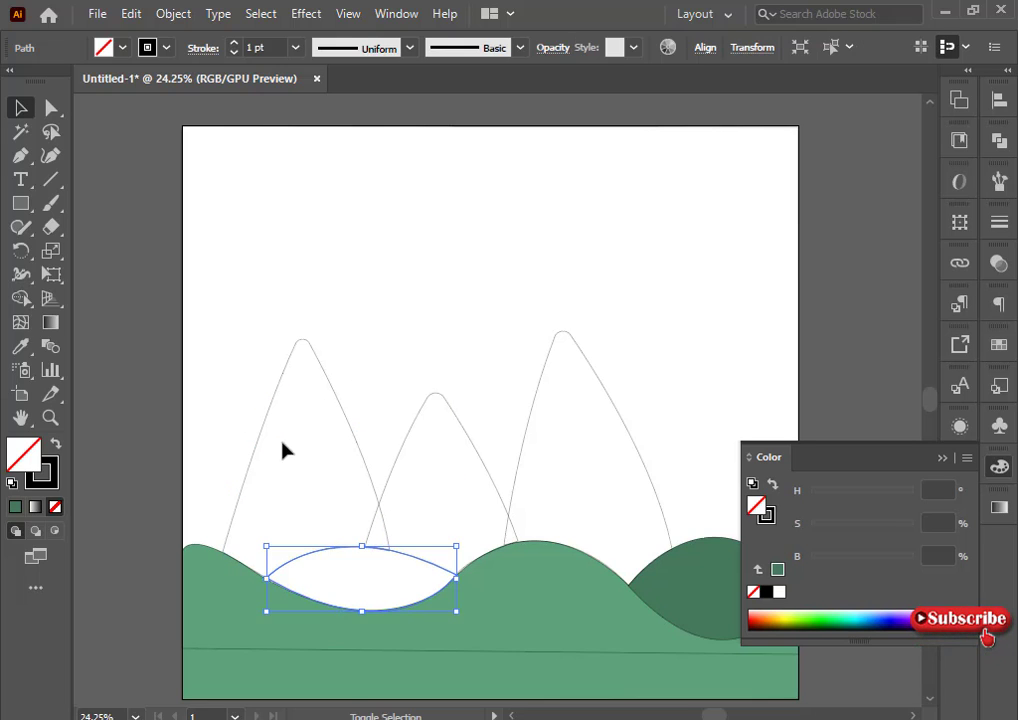
{"action": "left_click", "coordinate": [777, 569]}
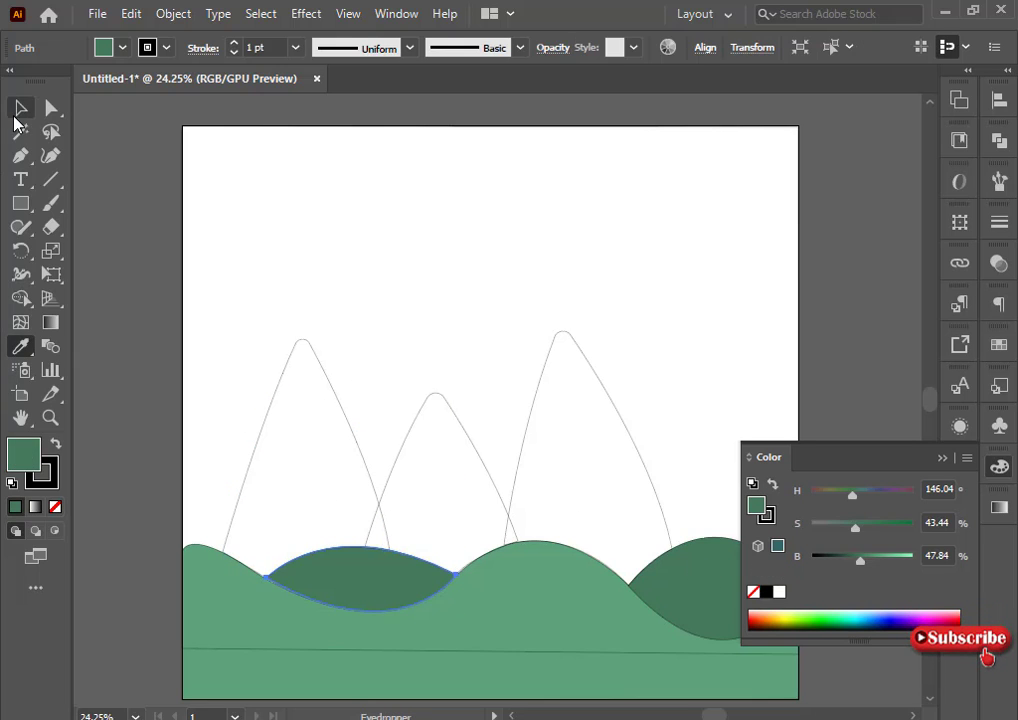
Fill the leftmost mountain with blue, mixed in CMYK by setting the dark green's yellow and black to 0%.
{"action": "left_click", "coordinate": [966, 458]}
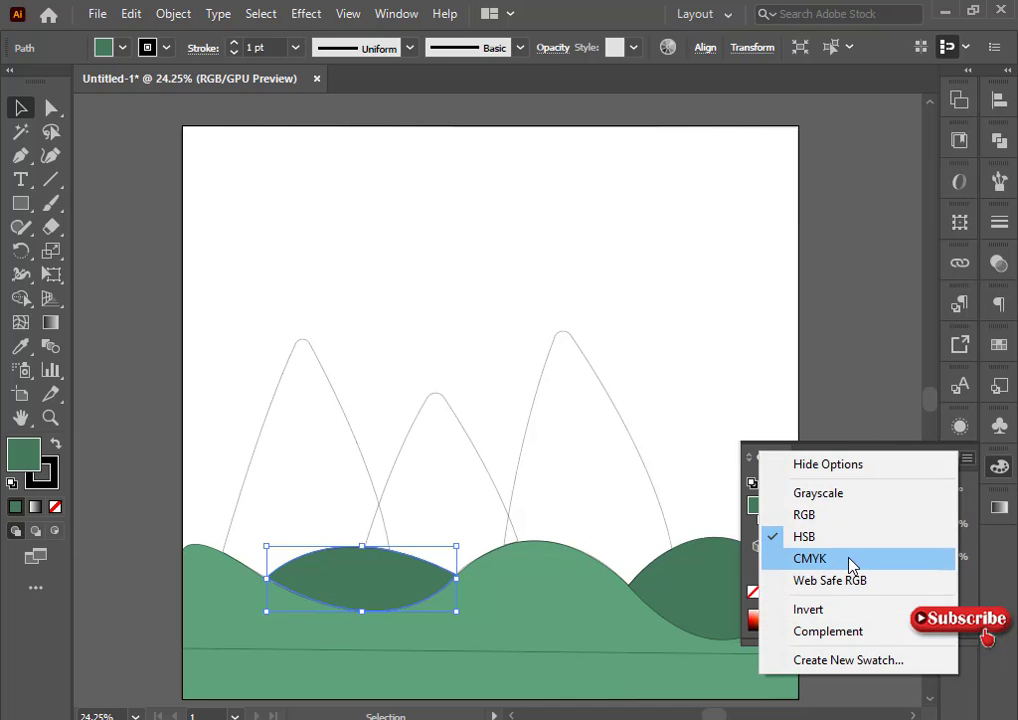
{"action": "left_click", "coordinate": [848, 566]}
{"action": "left_click", "coordinate": [370, 360]}
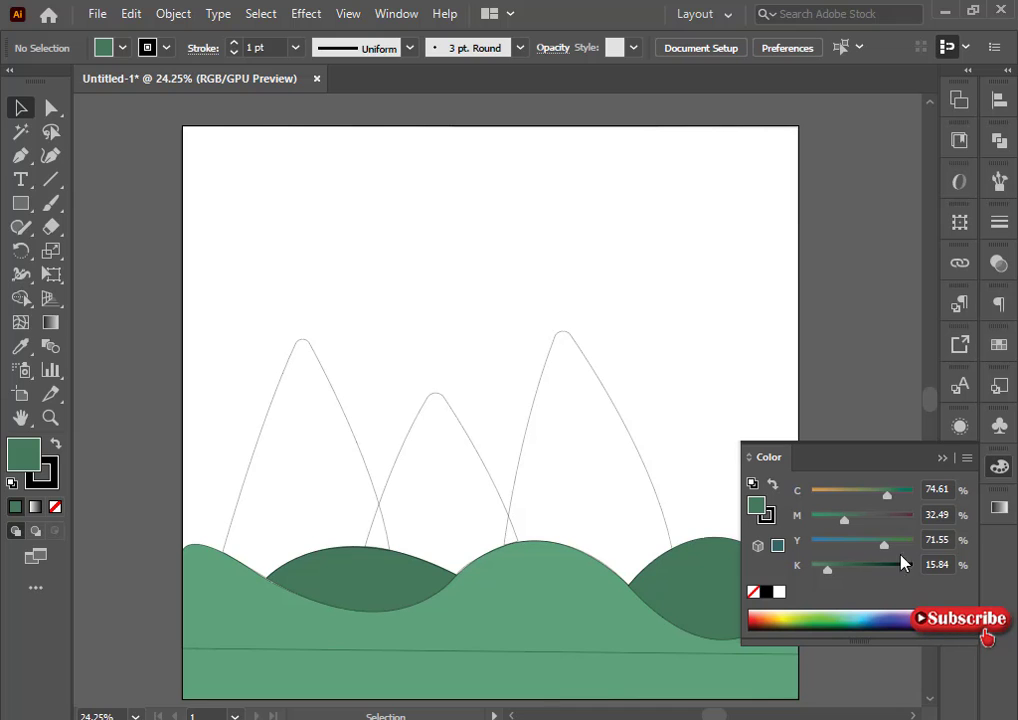
{"action": "left_click_drag", "start_coordinate": [885, 546], "coordinate": [697, 550]}
{"action": "left_click_drag", "start_coordinate": [826, 570], "coordinate": [766, 572]}
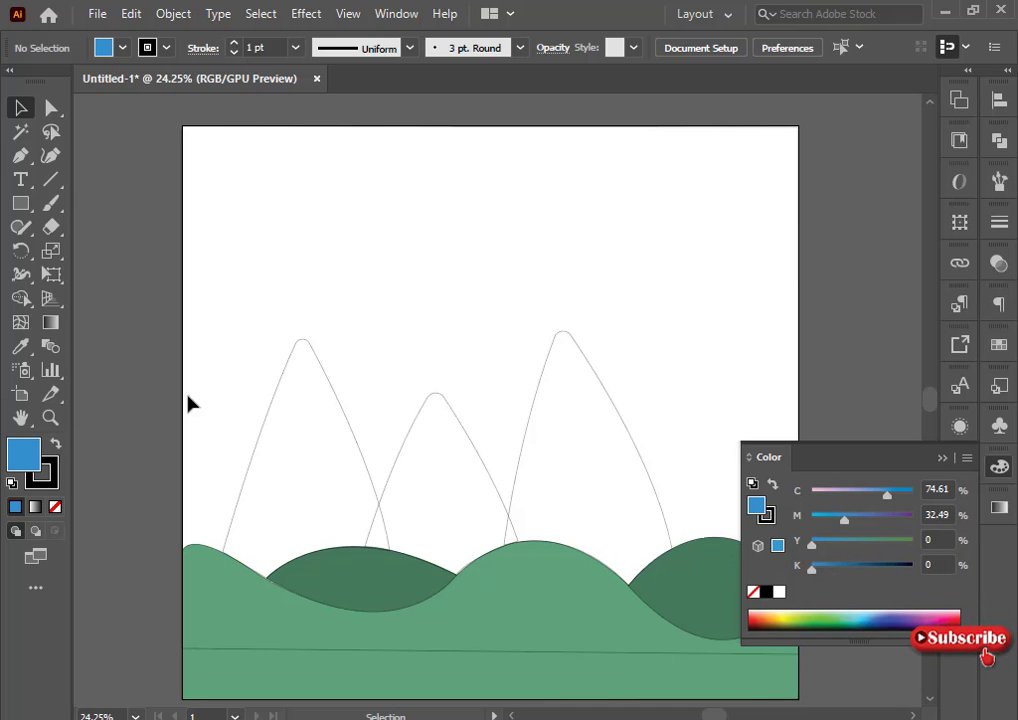
{"action": "left_click_drag", "start_coordinate": [189, 398], "coordinate": [316, 404]}
{"action": "left_click", "coordinate": [778, 567]}
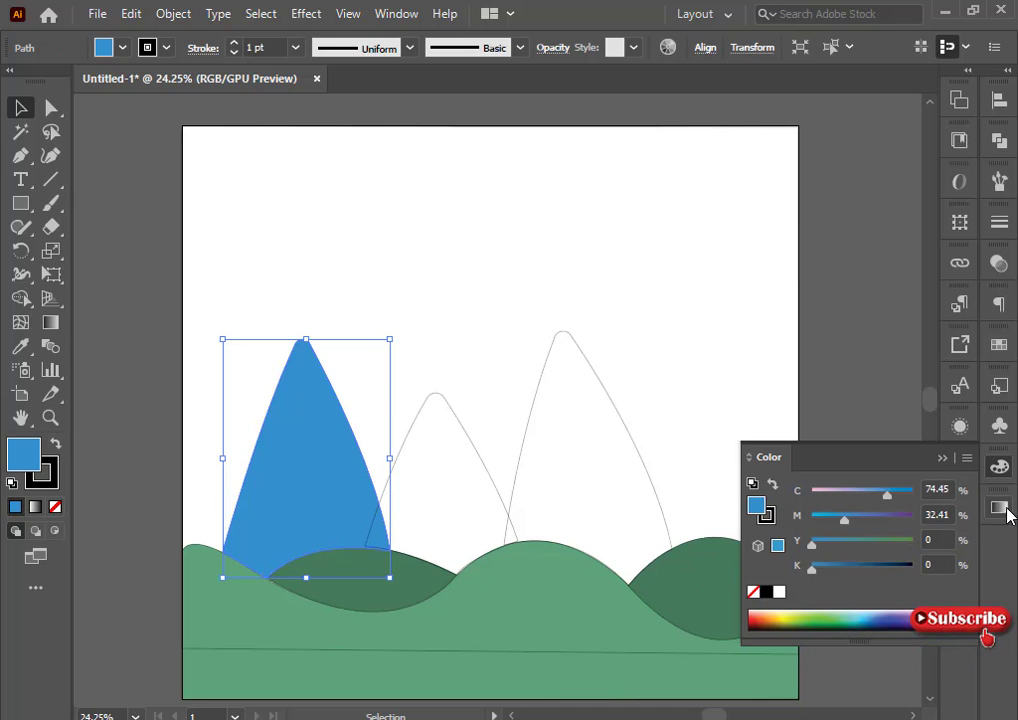
Float the gradient settings over the artboard's upper area and reopen the color sliders beneath them.
{"action": "left_click_drag", "start_coordinate": [1004, 510], "coordinate": [720, 135]}
{"action": "left_click", "coordinate": [737, 136]}
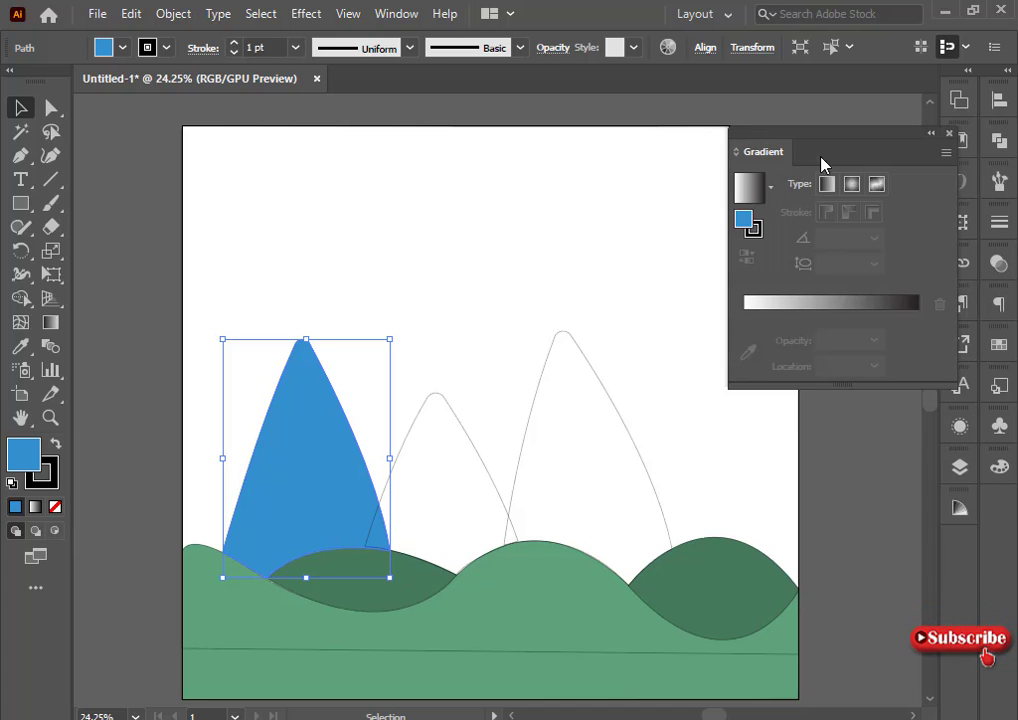
{"action": "left_click_drag", "start_coordinate": [822, 160], "coordinate": [763, 120]}
{"action": "left_click", "coordinate": [999, 467]}
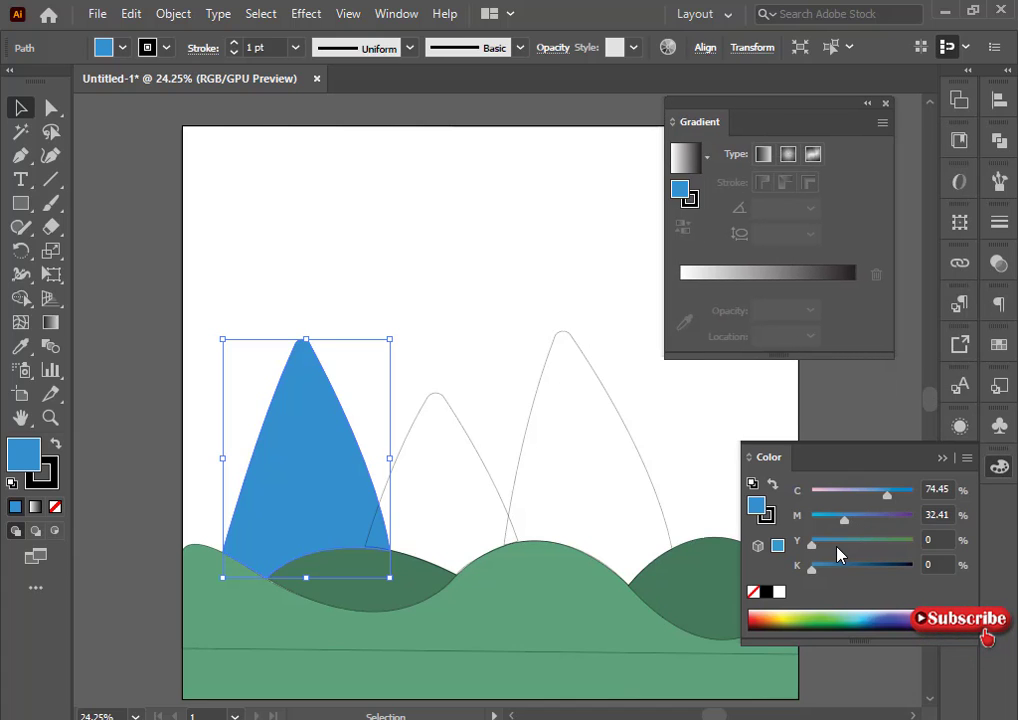
Mix a purer blue for the leftmost mountain, add it as a mid-ramp gradient stop, and return the fill to the in-gamut solid blue.
{"action": "left_click_drag", "start_coordinate": [844, 519], "coordinate": [776, 513]}
{"action": "left_click_drag", "start_coordinate": [889, 500], "coordinate": [970, 497]}
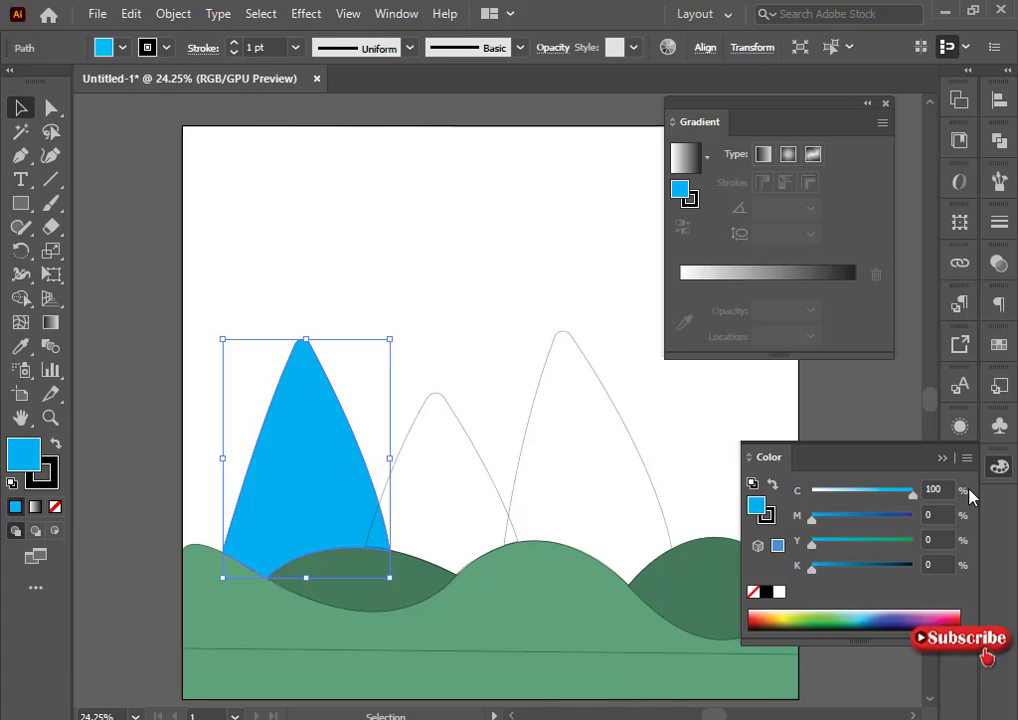
{"action": "left_click_drag", "start_coordinate": [812, 516], "coordinate": [836, 521]}
{"action": "left_click_drag", "start_coordinate": [684, 190], "coordinate": [754, 284]}
{"action": "left_click", "coordinate": [764, 529]}
{"action": "left_click", "coordinate": [778, 572]}
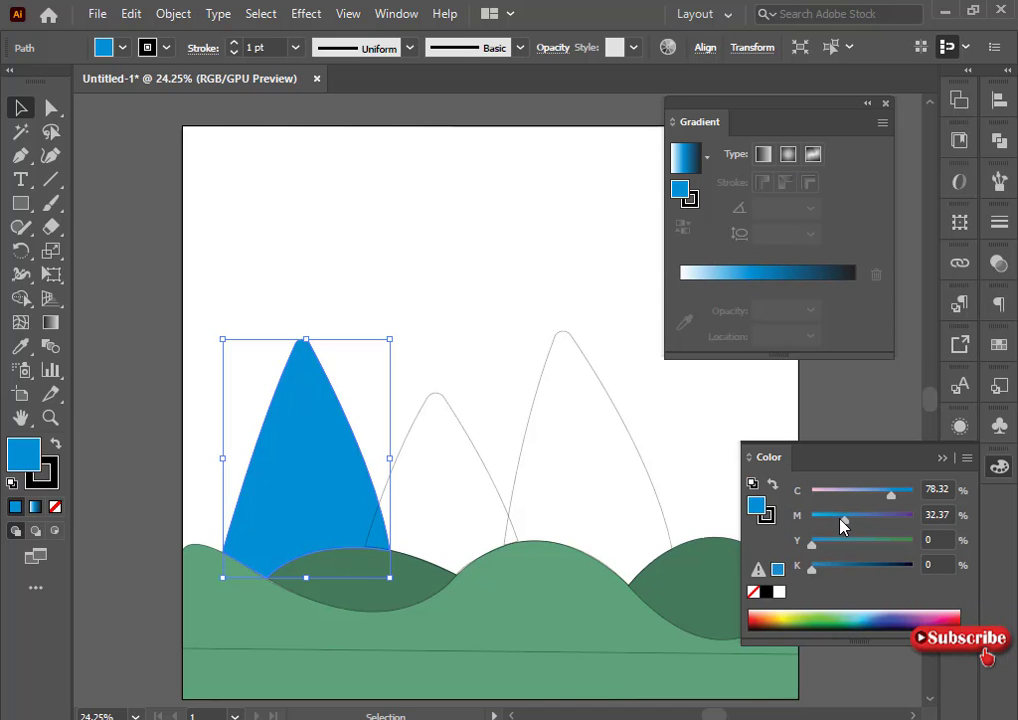
Set the mountain's blue to 84% cyan and 42% magenta, add it as a gradient stop at about 14%, and return to solid blue.
{"action": "left_click_drag", "start_coordinate": [840, 519], "coordinate": [898, 501]}
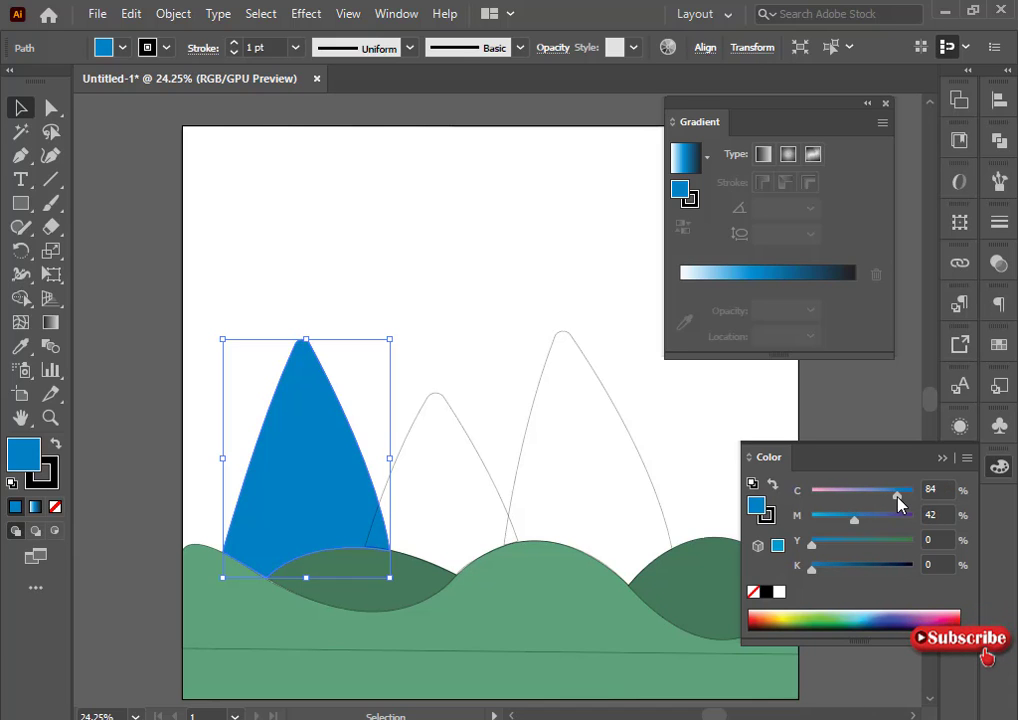
{"action": "left_click", "coordinate": [707, 276]}
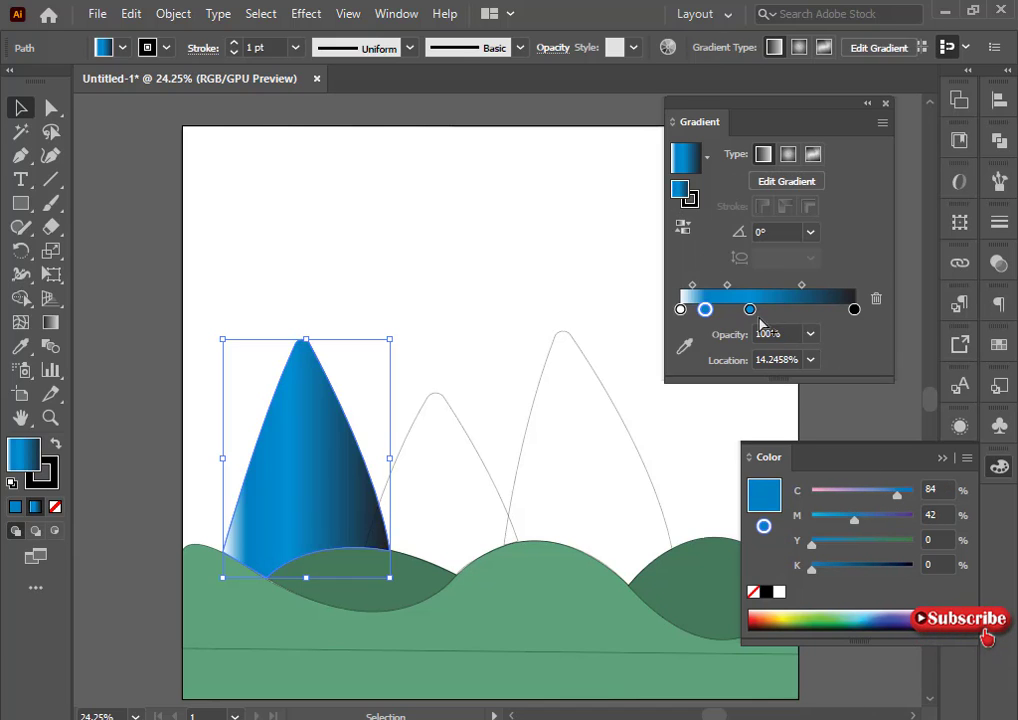
{"action": "left_click", "coordinate": [776, 572]}
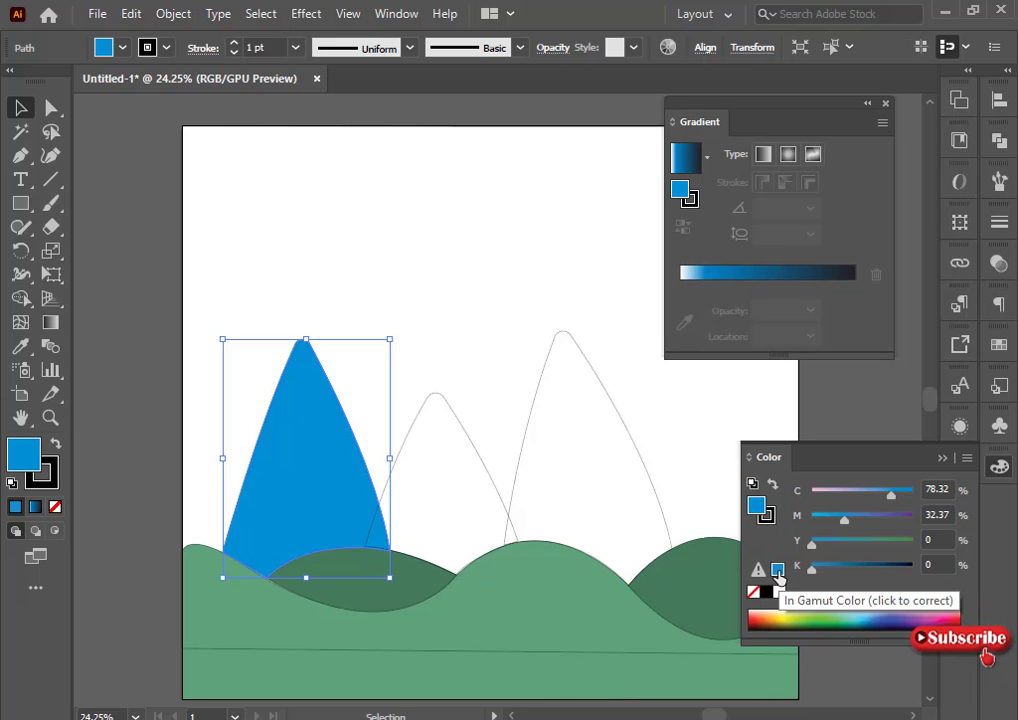
{"action": "left_click", "coordinate": [20, 346]}
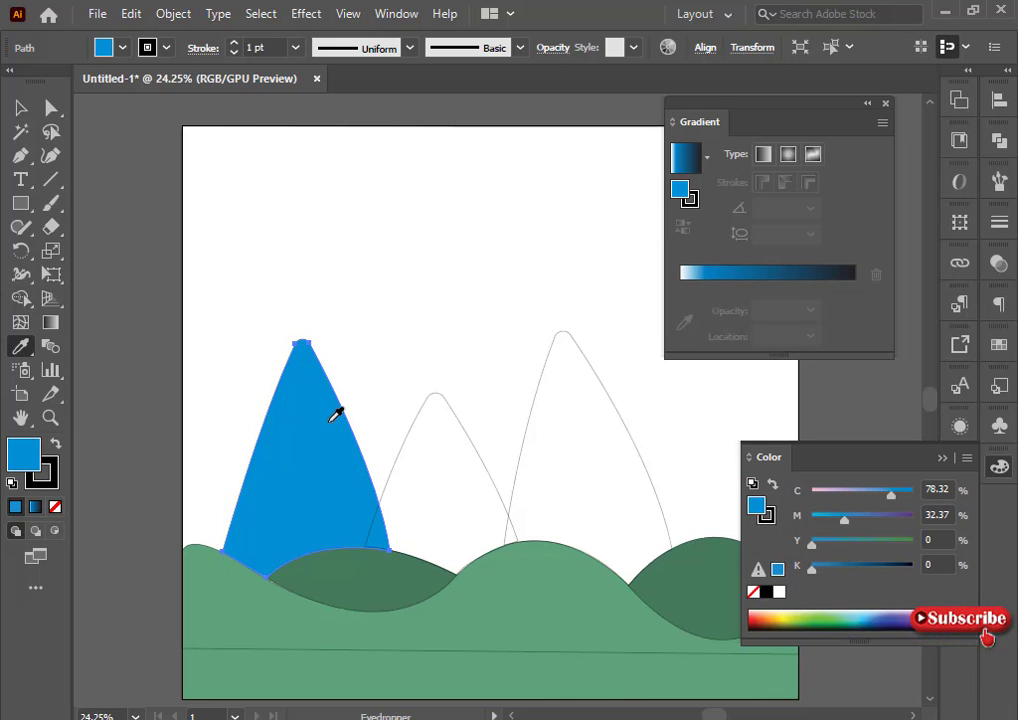
{"action": "double_click", "coordinate": [681, 192]}
{"action": "key", "text": "Escape"}
{"action": "key", "text": "v"}
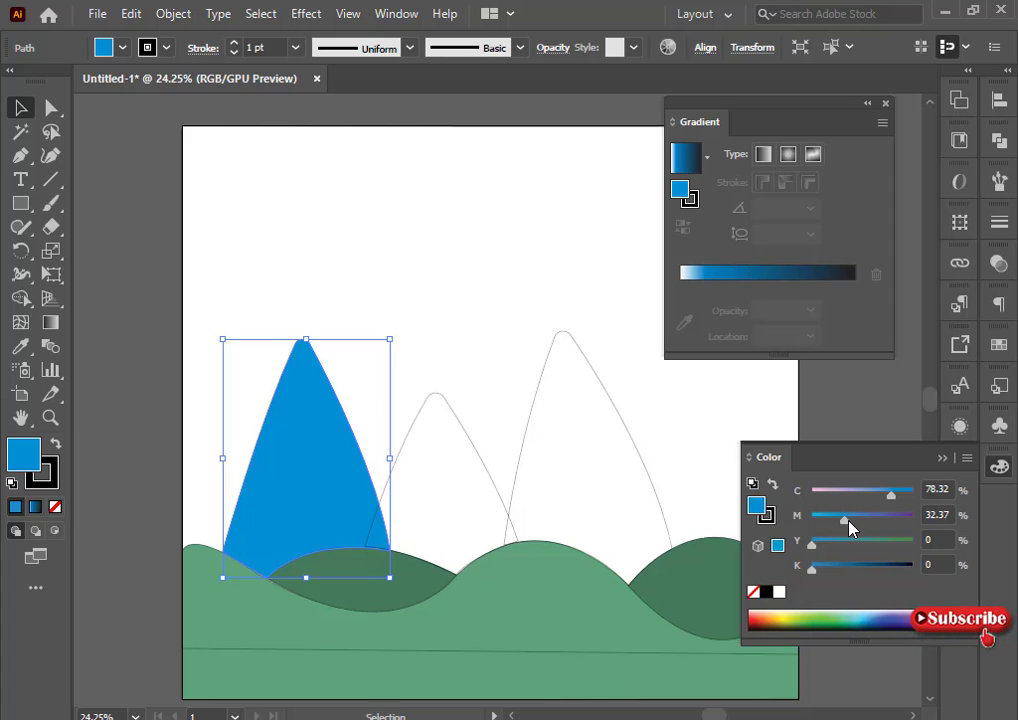
Set the mountain's blue to 44% magenta and add it as a gradient stop at about 32%.
{"action": "left_click_drag", "start_coordinate": [849, 528], "coordinate": [861, 522]}
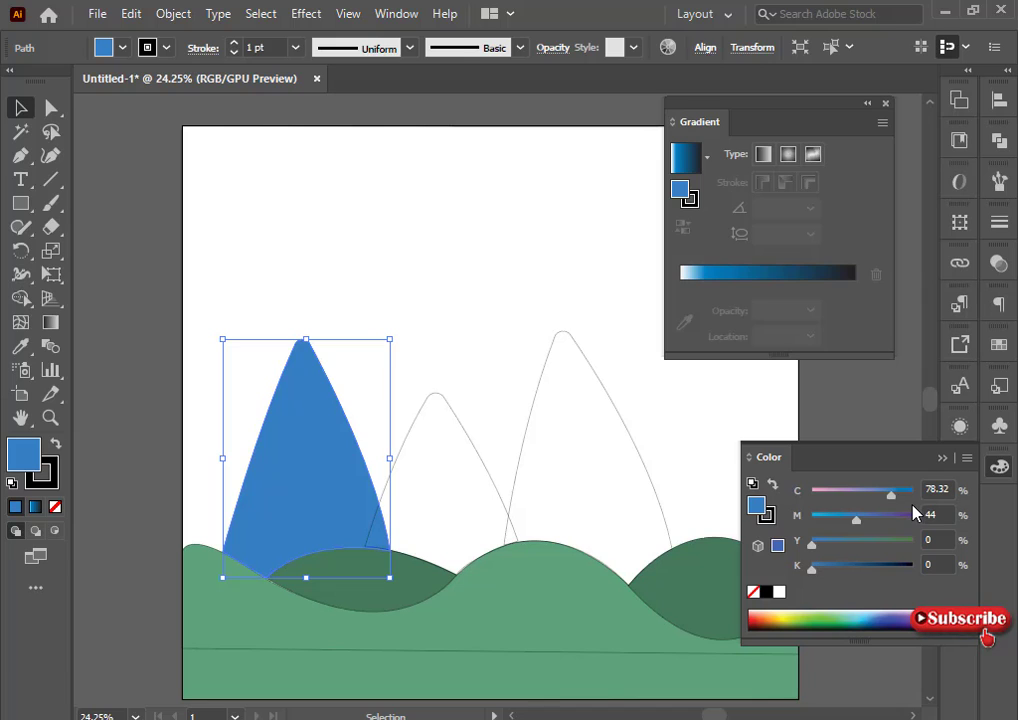
{"action": "left_click", "coordinate": [722, 284]}
{"action": "left_click_drag", "start_coordinate": [711, 309], "coordinate": [736, 309]}
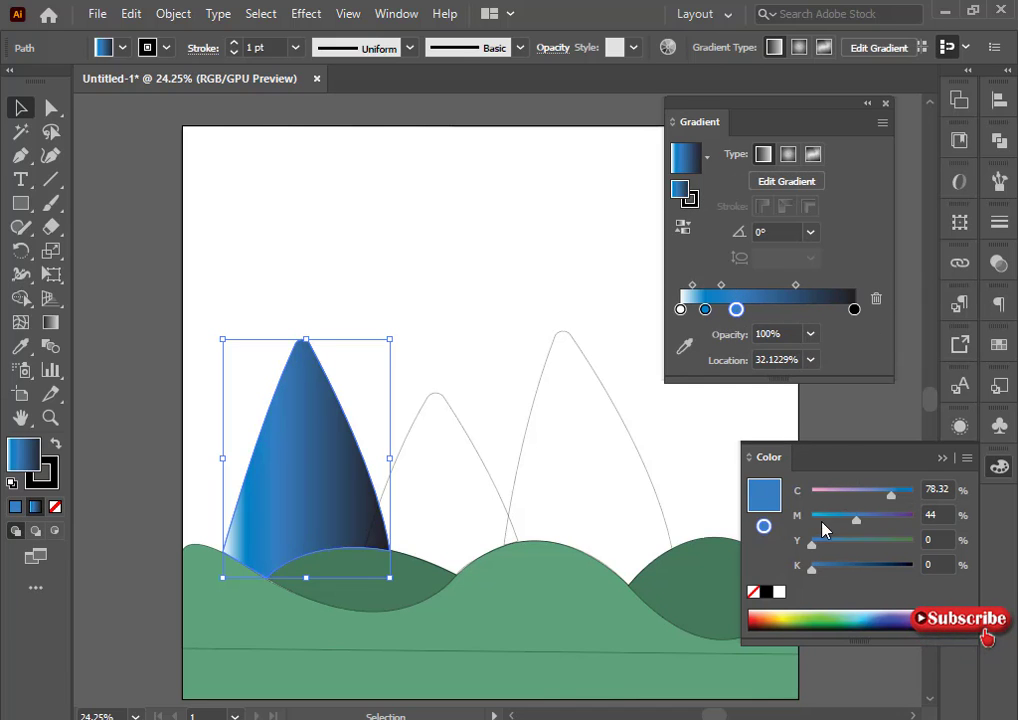
Return to the solid blue, raise its HSB brightness to 85.88%, and add it as a gradient stop at about 55%.
{"action": "left_click", "coordinate": [763, 527]}
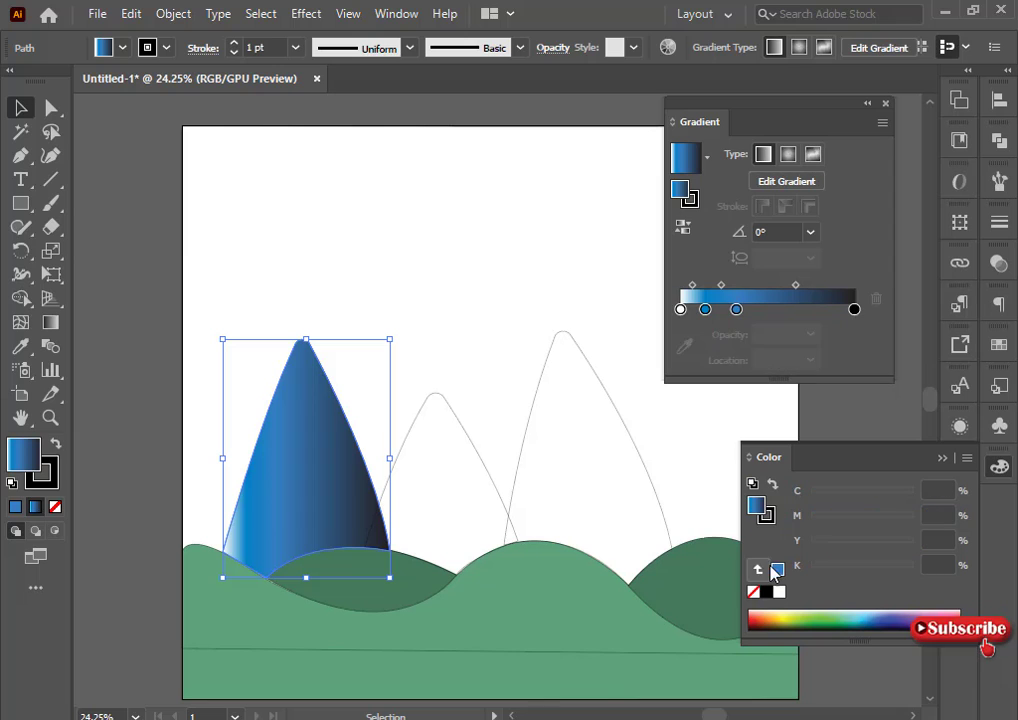
{"action": "left_click", "coordinate": [968, 459]}
{"action": "left_click", "coordinate": [862, 537]}
{"action": "left_click_drag", "start_coordinate": [879, 566], "coordinate": [900, 568]}
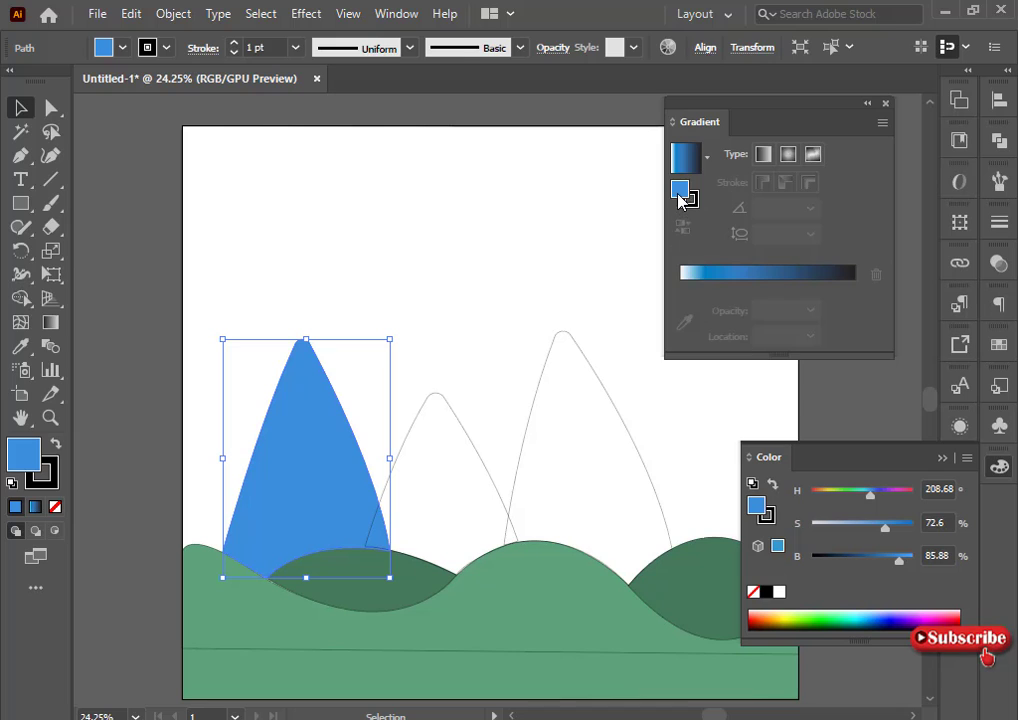
{"action": "left_click", "coordinate": [779, 297]}
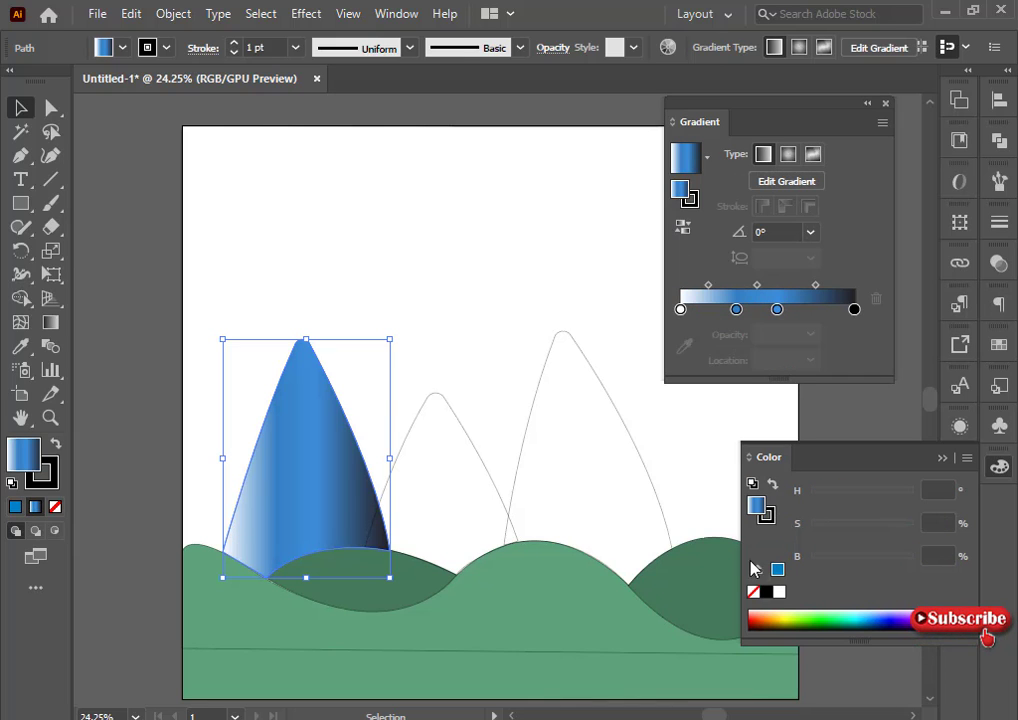
Add another blue gradient stop with 100% brightness and place it at about 78%.
{"action": "left_click_drag", "start_coordinate": [778, 310], "coordinate": [772, 310]}
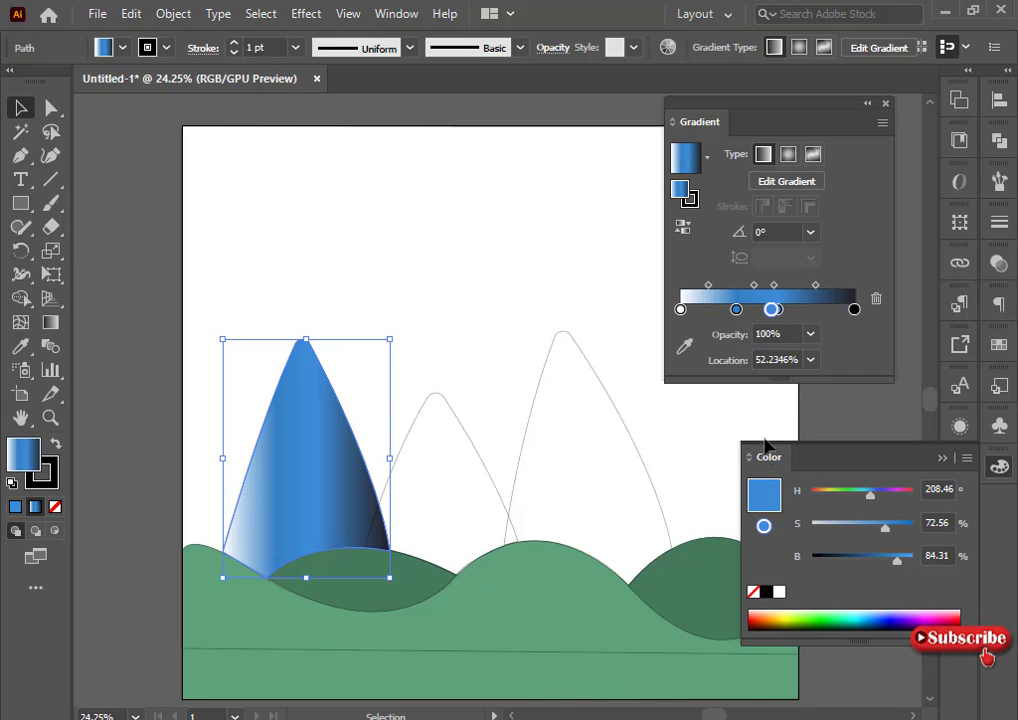
{"action": "left_click", "coordinate": [907, 558]}
{"action": "left_click_drag", "start_coordinate": [907, 562], "coordinate": [916, 560]}
{"action": "left_click_drag", "start_coordinate": [772, 310], "coordinate": [818, 310]}
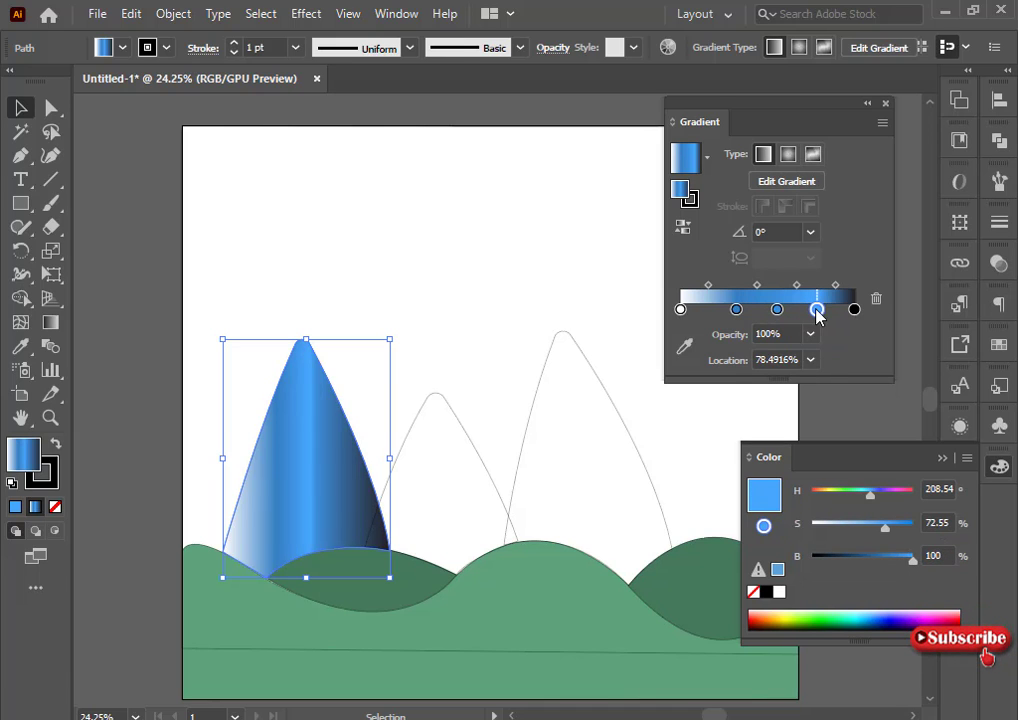
Delete the white and black end stops from the mountain's gradient.
{"action": "left_click", "coordinate": [680, 309]}
{"action": "left_click", "coordinate": [877, 298]}
{"action": "left_click", "coordinate": [854, 309]}
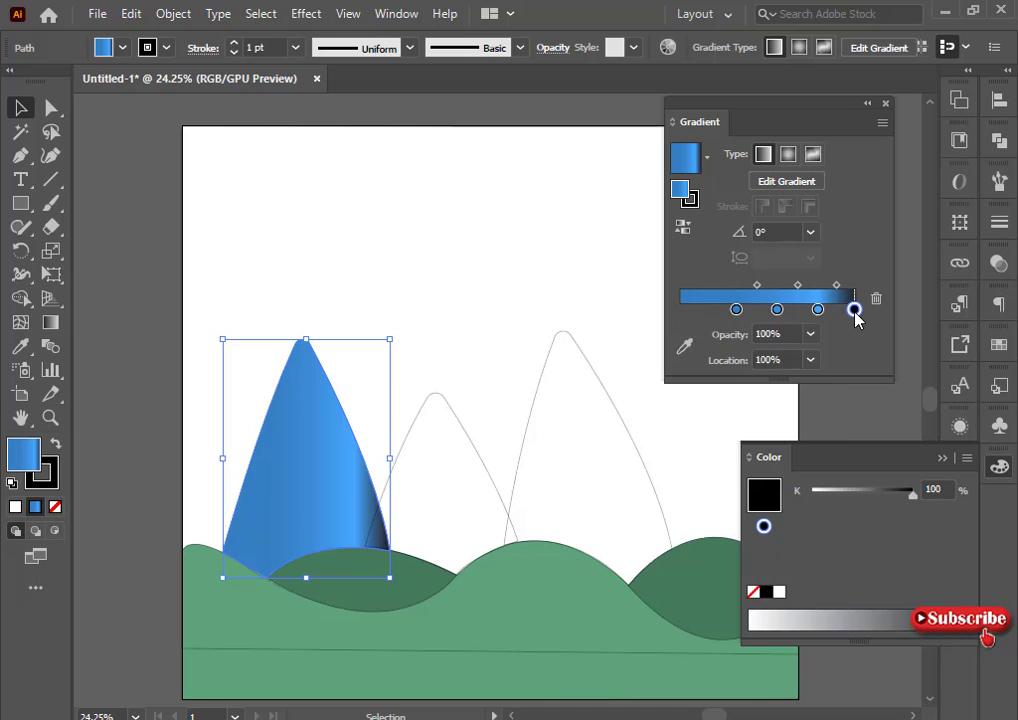
{"action": "left_click", "coordinate": [876, 300]}
Add a light blue gradient stop at about 86% with HSB saturation 41.18%, then deselect the mountain and hide the color sliders.
{"action": "left_click", "coordinate": [818, 310]}
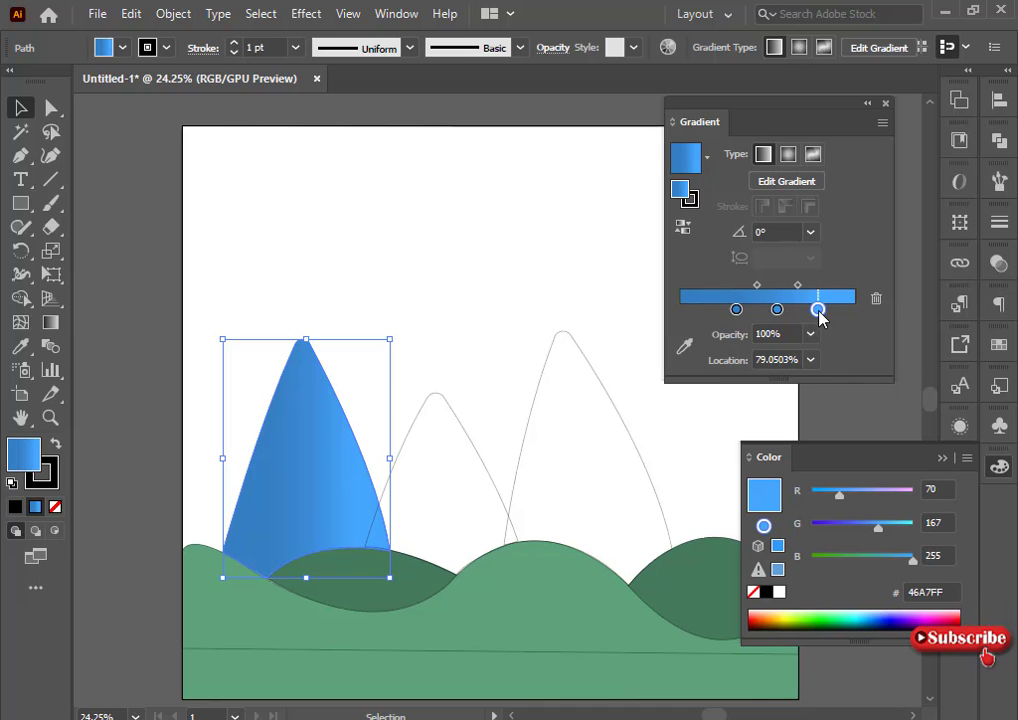
{"action": "left_click", "coordinate": [831, 309]}
{"action": "left_click", "coordinate": [966, 457]}
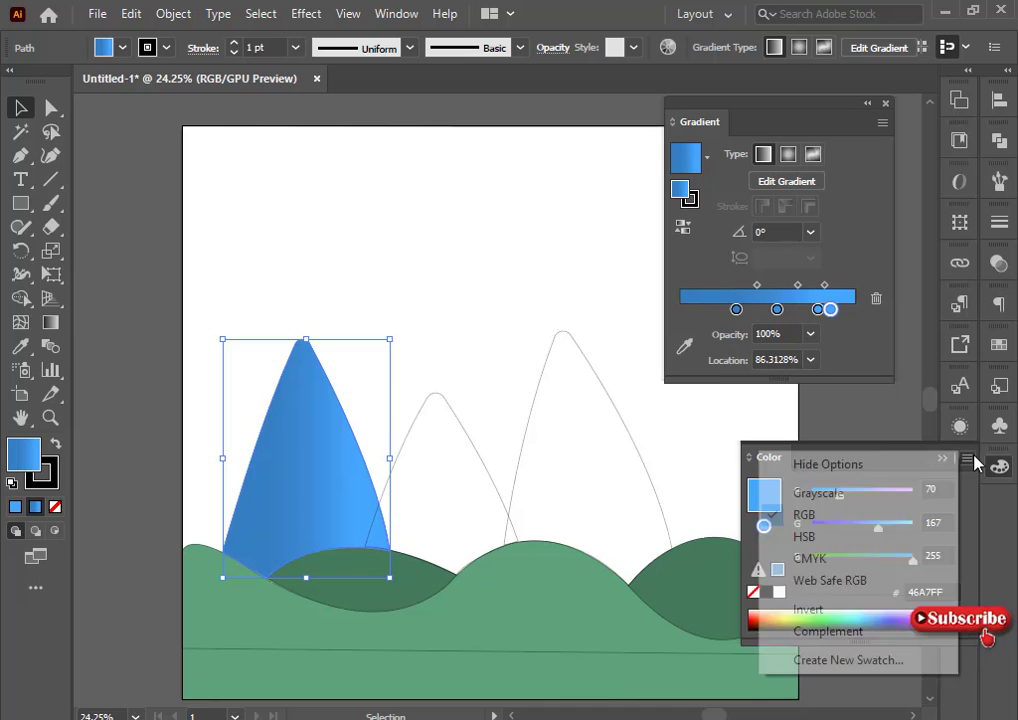
{"action": "left_click", "coordinate": [852, 539]}
{"action": "left_click_drag", "start_coordinate": [885, 527], "coordinate": [853, 530]}
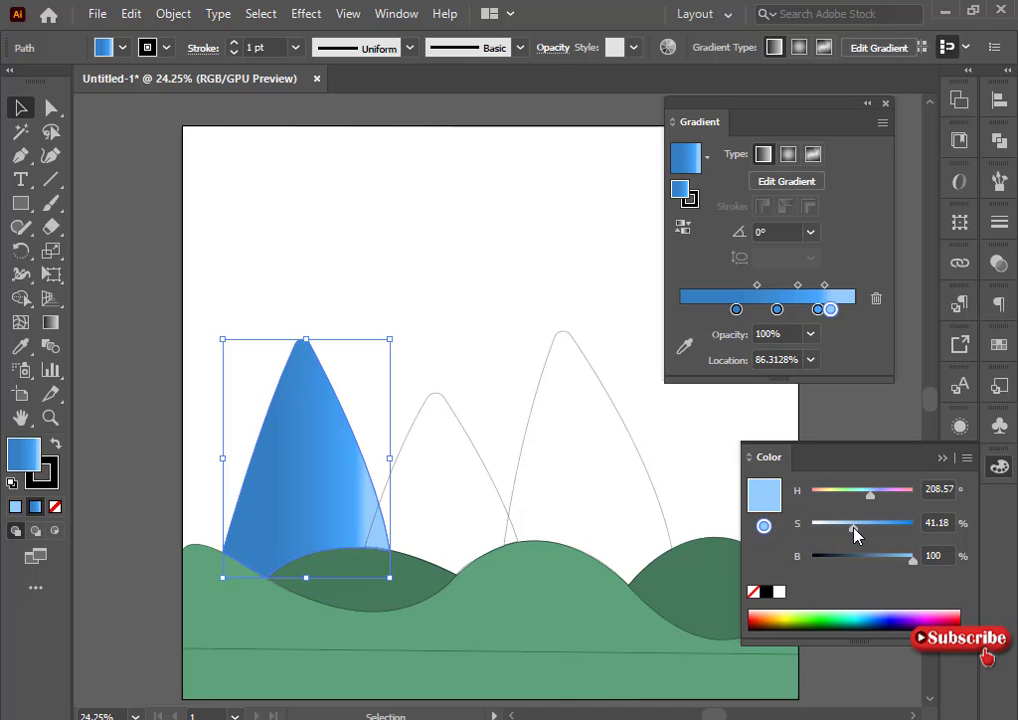
{"action": "left_click", "coordinate": [881, 411]}
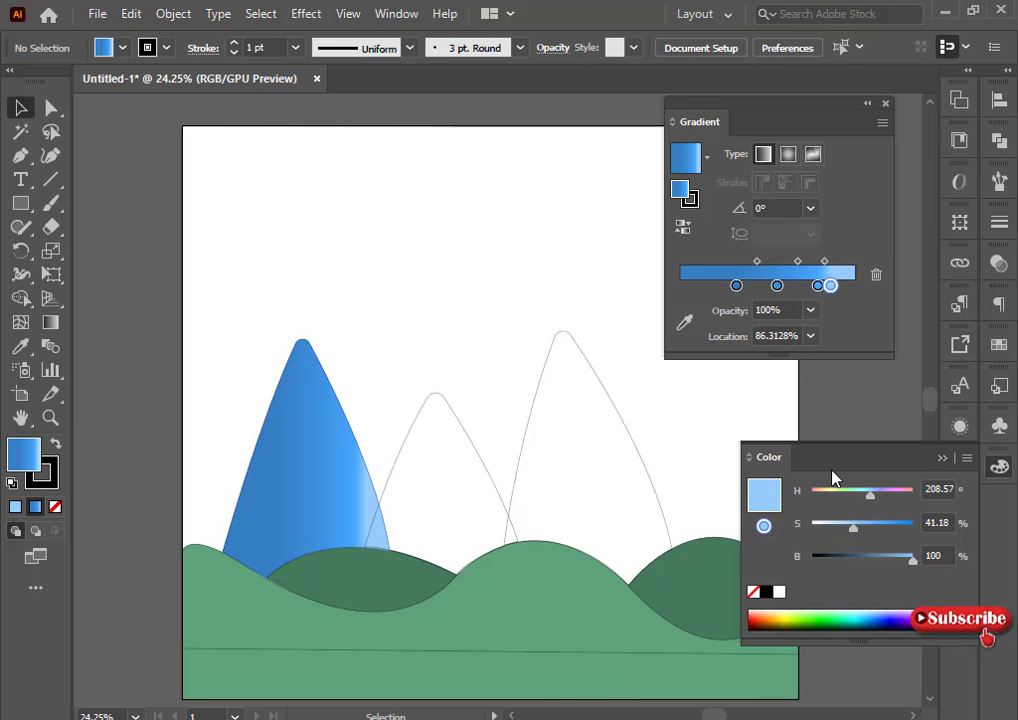
{"action": "left_click", "coordinate": [944, 460]}
Redraw the leftmost mountain's gradient vertically at 90° from its base toward the peak, with the light blue at the peak.
{"action": "left_click", "coordinate": [52, 322]}
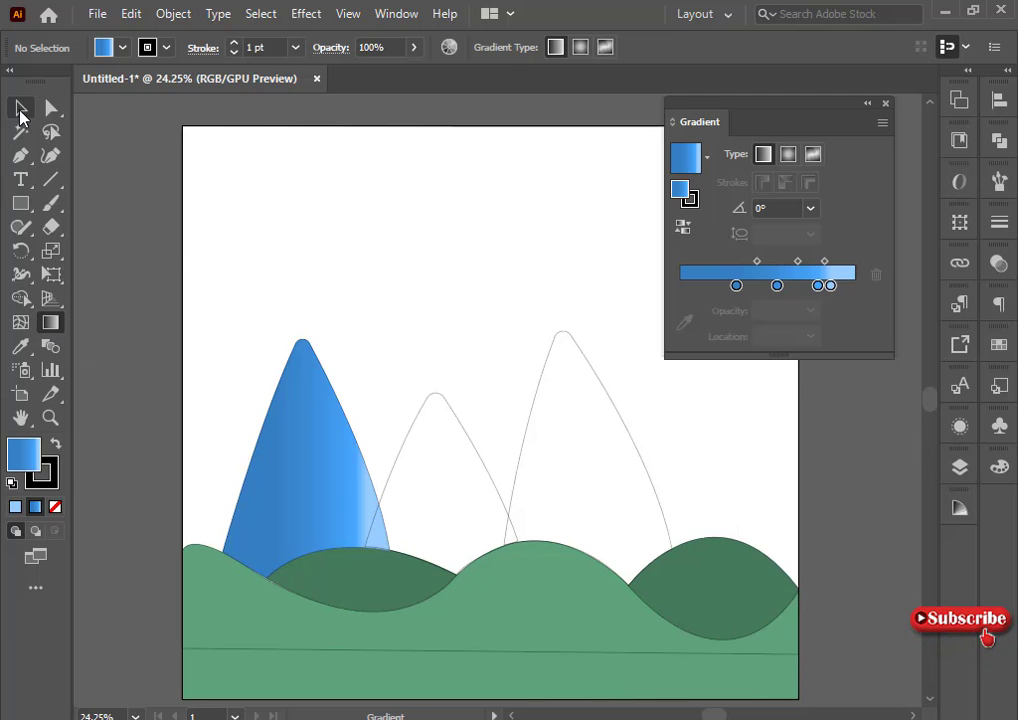
{"action": "left_click", "coordinate": [20, 110]}
{"action": "left_click_drag", "start_coordinate": [254, 284], "coordinate": [340, 510]}
{"action": "left_click", "coordinate": [50, 322]}
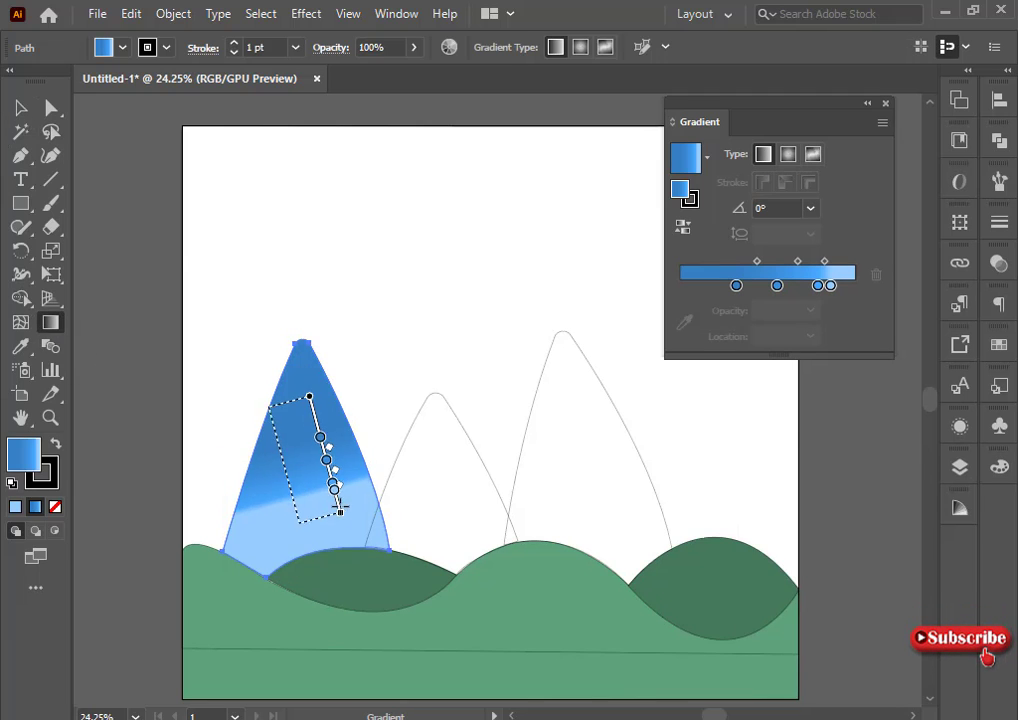
{"action": "mouse_move", "coordinate": [326, 590]}
{"action": "left_mouse_down"}
{"action": "mouse_move", "coordinate": [318, 382]}
{"action": "mouse_move", "coordinate": [320, 404]}
{"action": "mouse_move", "coordinate": [303, 385]}
{"action": "left_mouse_up"}
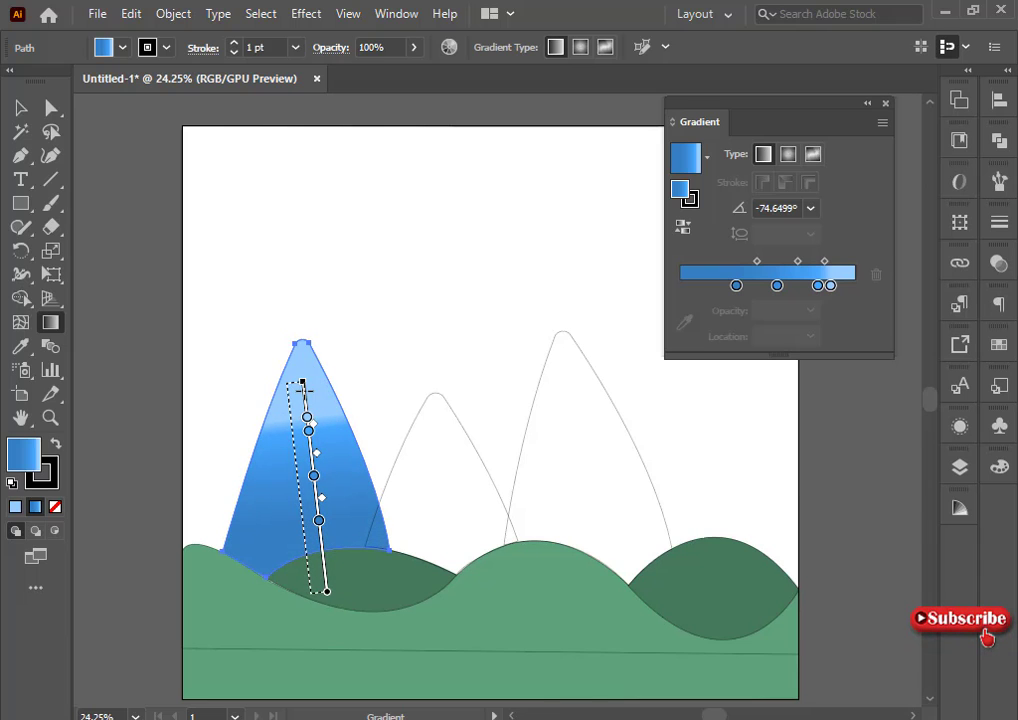
{"action": "left_click_drag", "start_coordinate": [302, 600], "coordinate": [302, 500]}
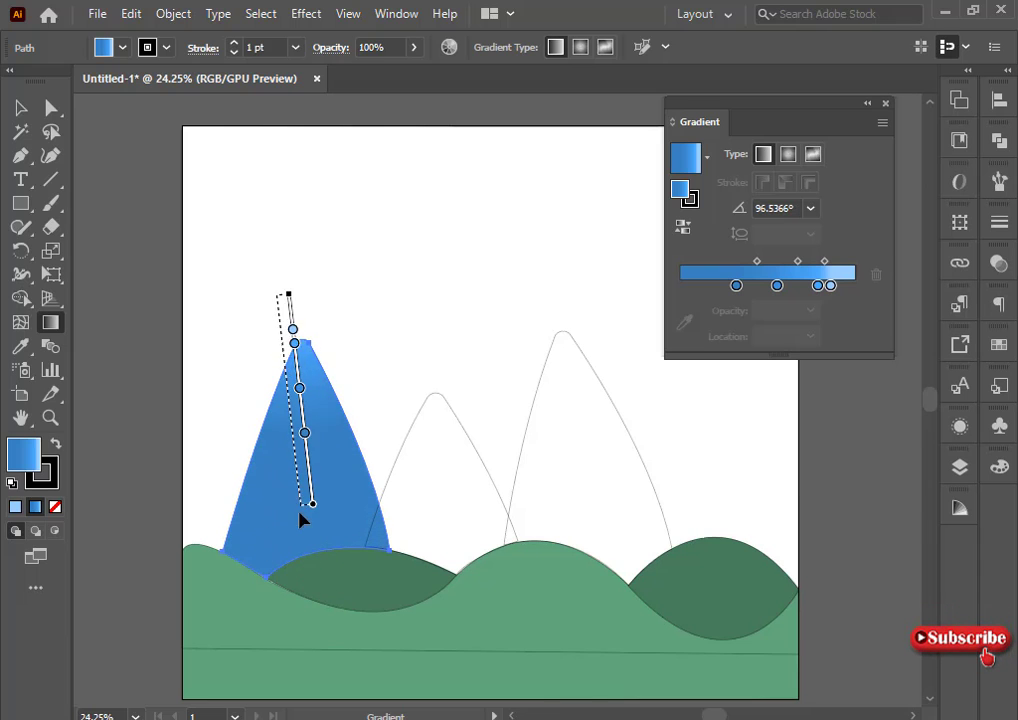
{"action": "mouse_move", "coordinate": [290, 582]}
{"action": "left_mouse_down"}
{"action": "mouse_move", "coordinate": [305, 508]}
{"action": "mouse_move", "coordinate": [289, 455]}
{"action": "mouse_move", "coordinate": [290, 392]}
{"action": "mouse_move", "coordinate": [296, 407]}
{"action": "mouse_move", "coordinate": [305, 400]}
{"action": "left_mouse_up"}
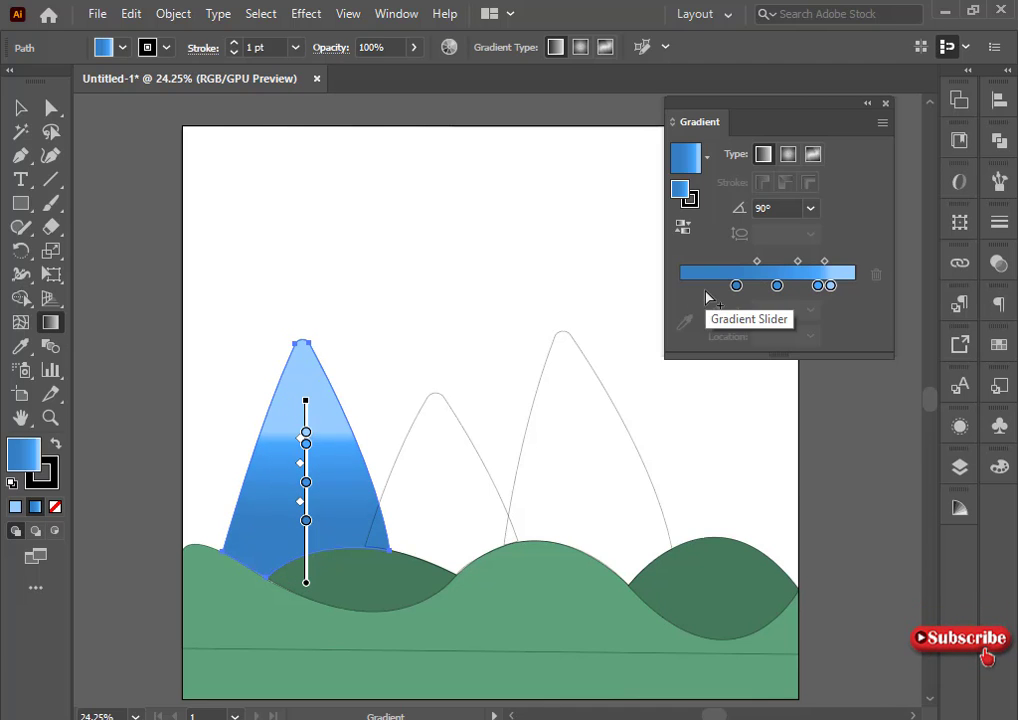
Spread the gradient's stops along the ramp, with the darkest blue at the start, the lightest at the end, and a middle stop at 52.79%.
{"action": "left_click_drag", "start_coordinate": [738, 286], "coordinate": [682, 287]}
{"action": "left_click_drag", "start_coordinate": [777, 286], "coordinate": [728, 287]}
{"action": "left_click", "coordinate": [766, 287]}
{"action": "mouse_move", "coordinate": [818, 287]}
{"action": "left_mouse_down"}
{"action": "mouse_move", "coordinate": [796, 296]}
{"action": "mouse_move", "coordinate": [853, 287]}
{"action": "mouse_move", "coordinate": [772, 287]}
{"action": "left_mouse_up"}
{"action": "left_click", "coordinate": [812, 287]}
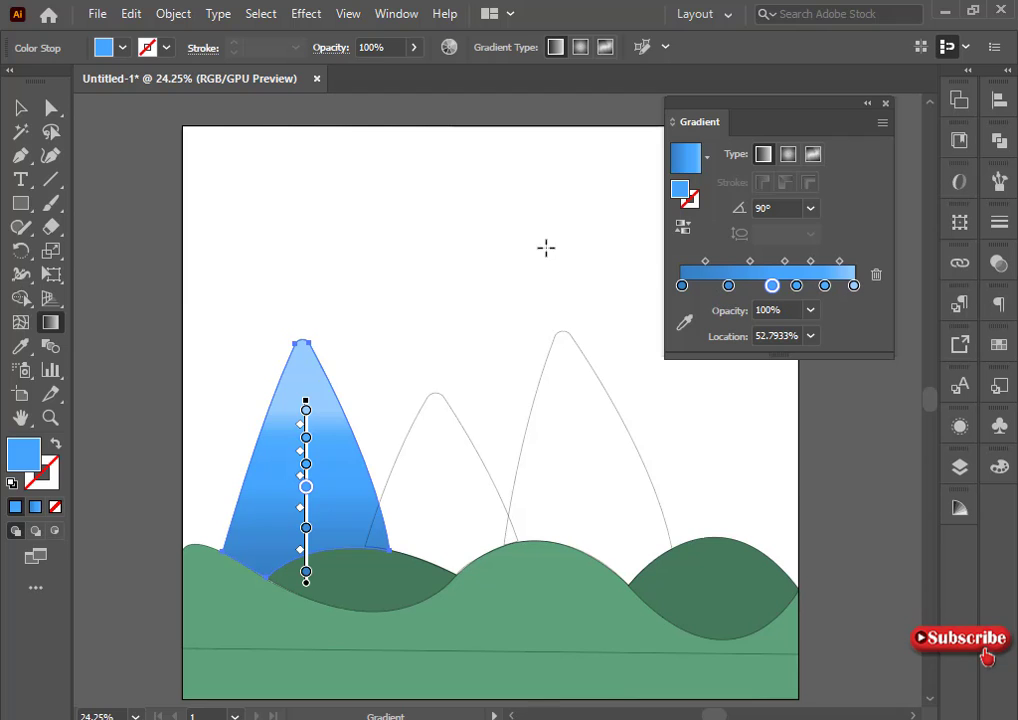
Copy the leftmost mountain's gradient fill to the middle and right mountains with the Eyedropper.
{"action": "left_click", "coordinate": [17, 107]}
{"action": "left_click", "coordinate": [392, 373]}
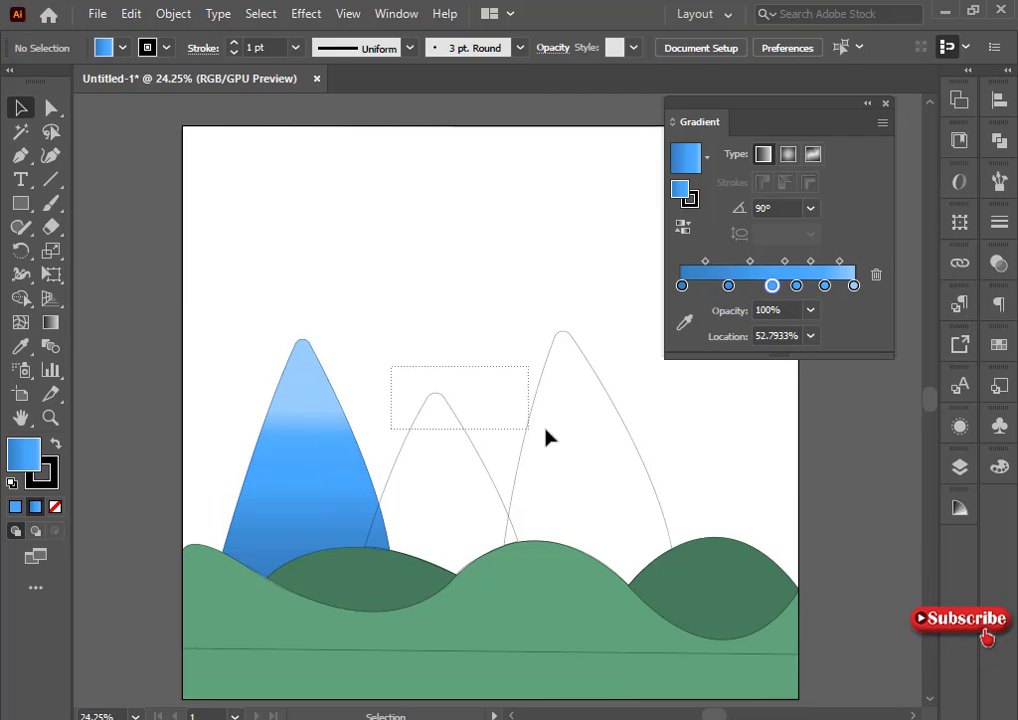
{"action": "left_click_drag", "start_coordinate": [548, 437], "coordinate": [550, 438]}
{"action": "left_click", "coordinate": [20, 345]}
{"action": "left_click", "coordinate": [338, 405]}
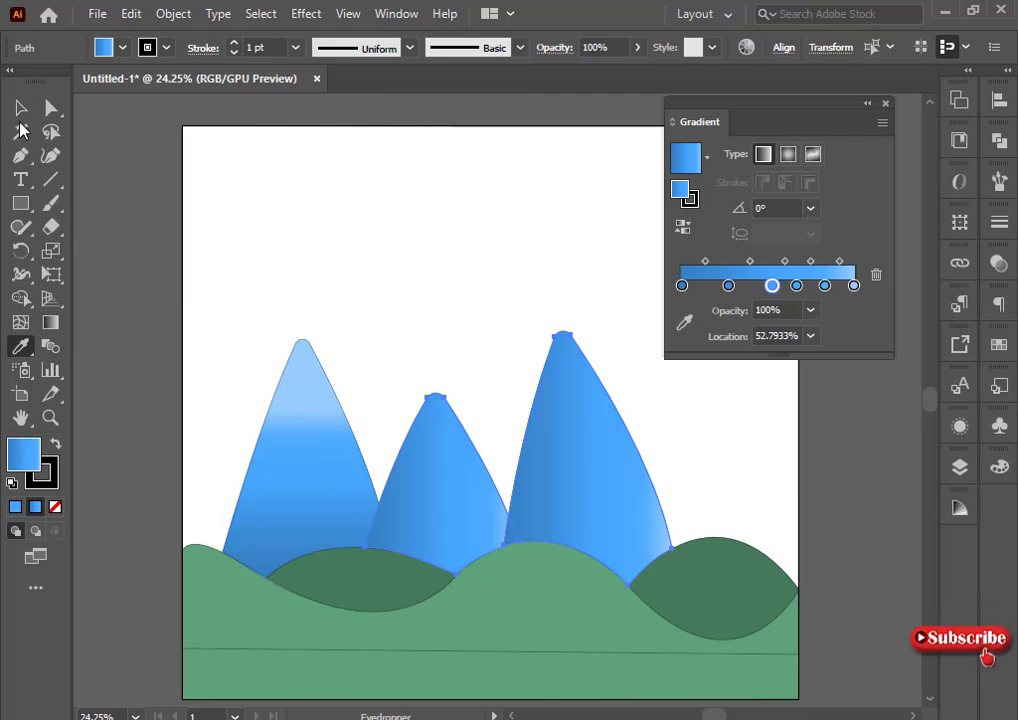
Redraw the gradient vertically at 90° across the middle and right mountains, from their bases up toward the peaks.
{"action": "left_click", "coordinate": [20, 107]}
{"action": "left_click", "coordinate": [50, 322]}
{"action": "left_click_drag", "start_coordinate": [497, 601], "coordinate": [494, 424]}
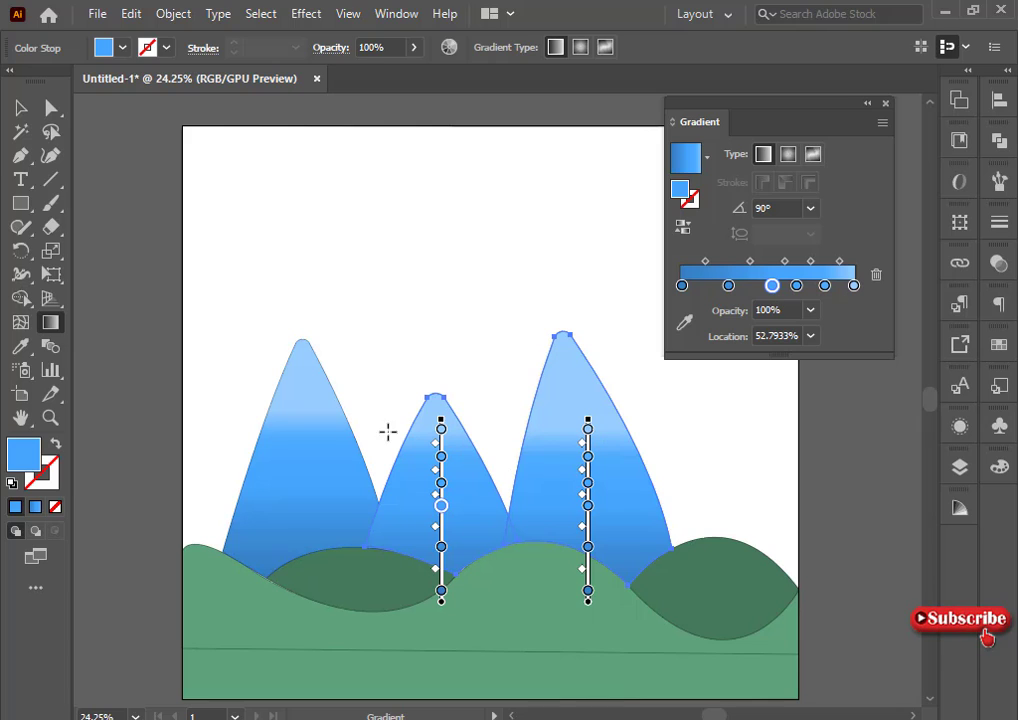
Rebalance the two mountains' gradient stops, moving a middle blue to about 45% and an upper blue to 88.55%, and deselect them.
{"action": "left_click_drag", "start_coordinate": [731, 290], "coordinate": [758, 287]}
{"action": "left_click_drag", "start_coordinate": [825, 287], "coordinate": [834, 286]}
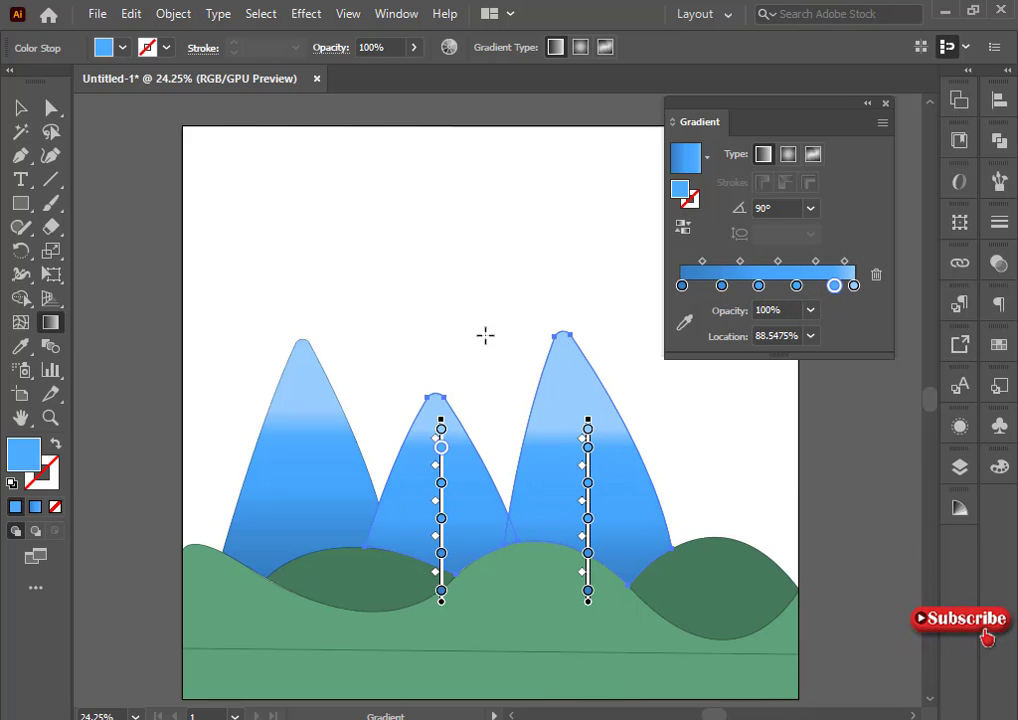
{"action": "left_click", "coordinate": [20, 108]}
{"action": "left_click", "coordinate": [261, 177]}
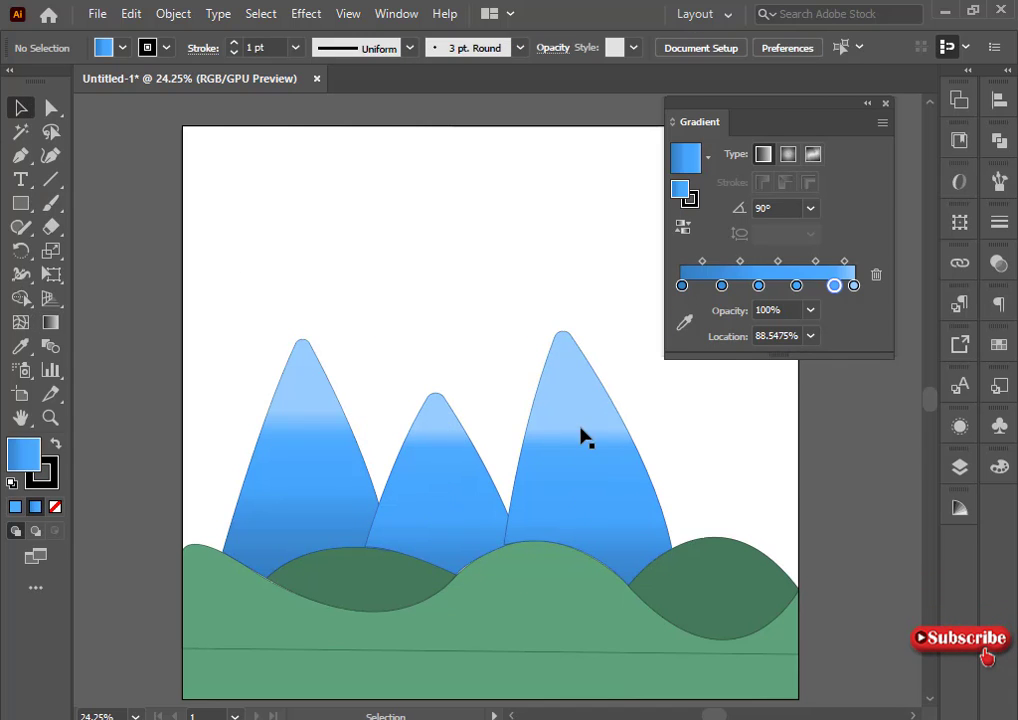
Redraw the right mountain's gradient at about 94° so its light blue sits closer to the peak, and deselect it.
{"action": "left_click", "coordinate": [581, 432]}
{"action": "left_click", "coordinate": [52, 322]}
{"action": "left_click_drag", "start_coordinate": [588, 586], "coordinate": [578, 397]}
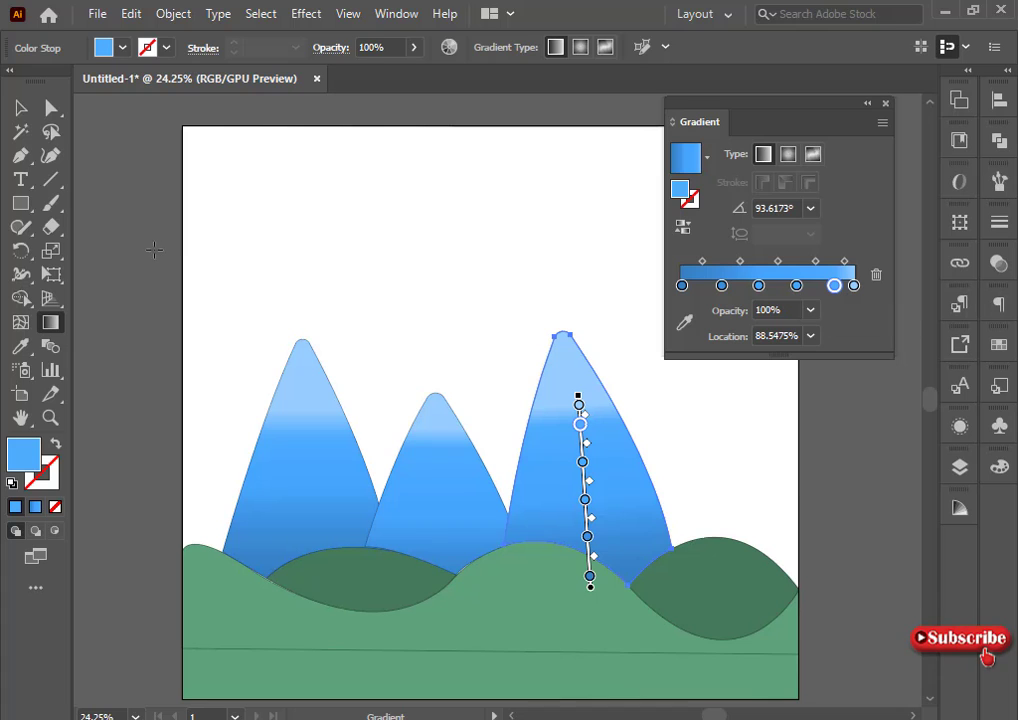
{"action": "left_click", "coordinate": [20, 108]}
{"action": "left_click", "coordinate": [250, 238]}
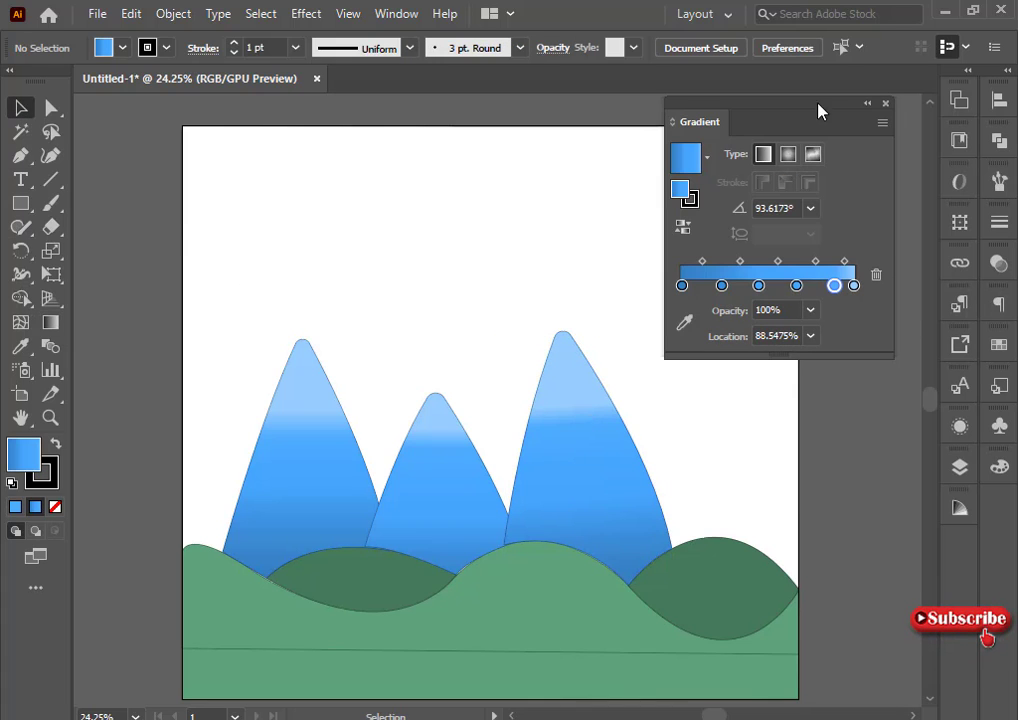
Copy the leftmost mountain's gradient to the large sky shape with the Eyedropper and send the sky behind all other artwork.
{"action": "left_click", "coordinate": [222, 228]}
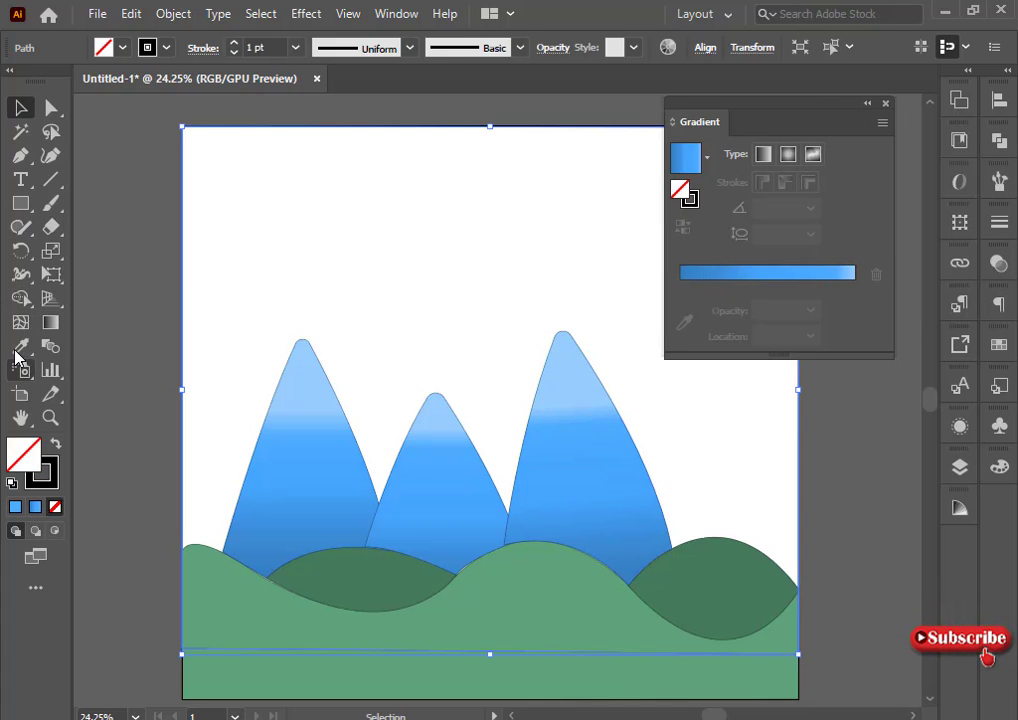
{"action": "left_click", "coordinate": [20, 346]}
{"action": "left_click", "coordinate": [276, 477]}
{"action": "left_click", "coordinate": [20, 108]}
{"action": "right_click", "coordinate": [620, 423]}
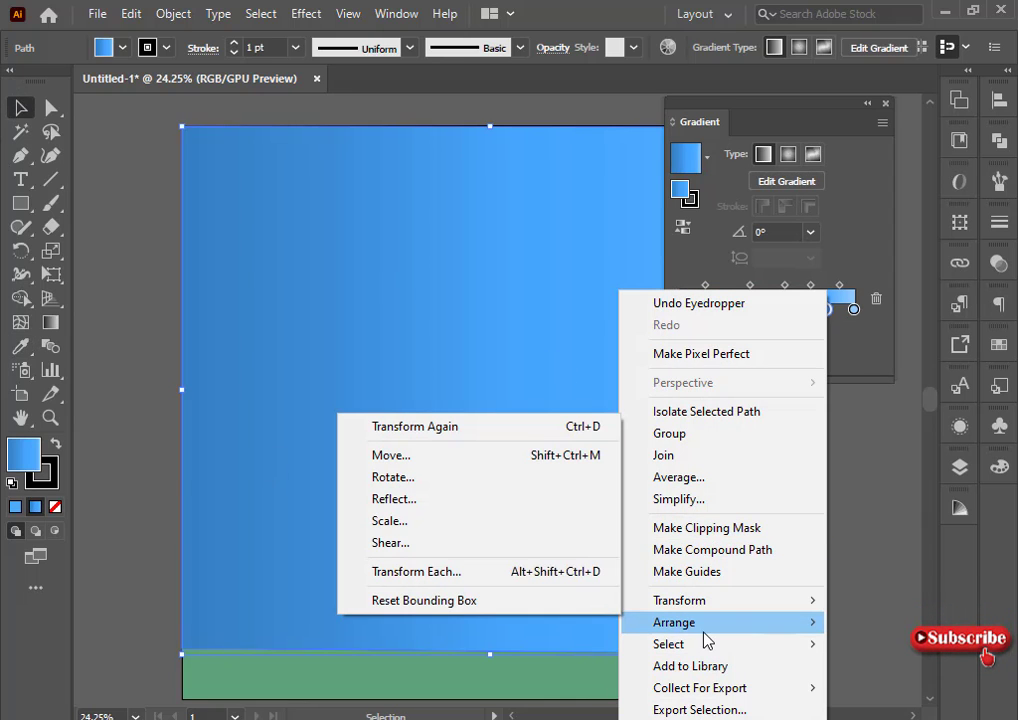
{"action": "mouse_move", "coordinate": [705, 625]}
{"action": "left_click", "coordinate": [455, 686]}
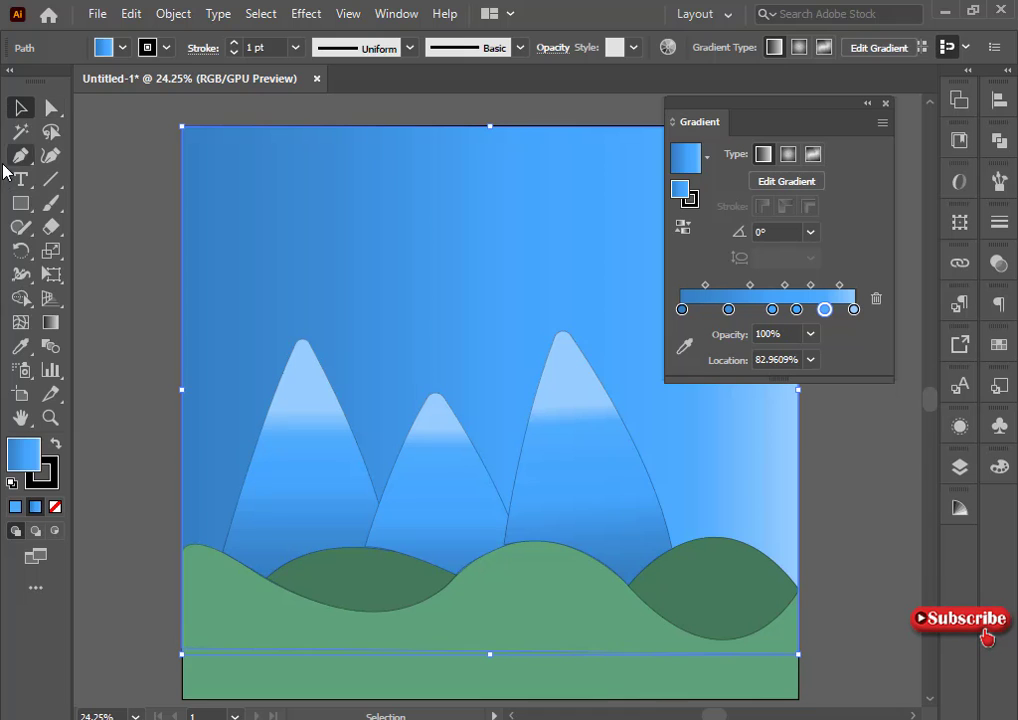
Redraw the sky's gradient vertically at 90° from the hills up to the upper sky, and deselect it.
{"action": "left_click", "coordinate": [50, 322]}
{"action": "left_click_drag", "start_coordinate": [446, 178], "coordinate": [436, 414]}
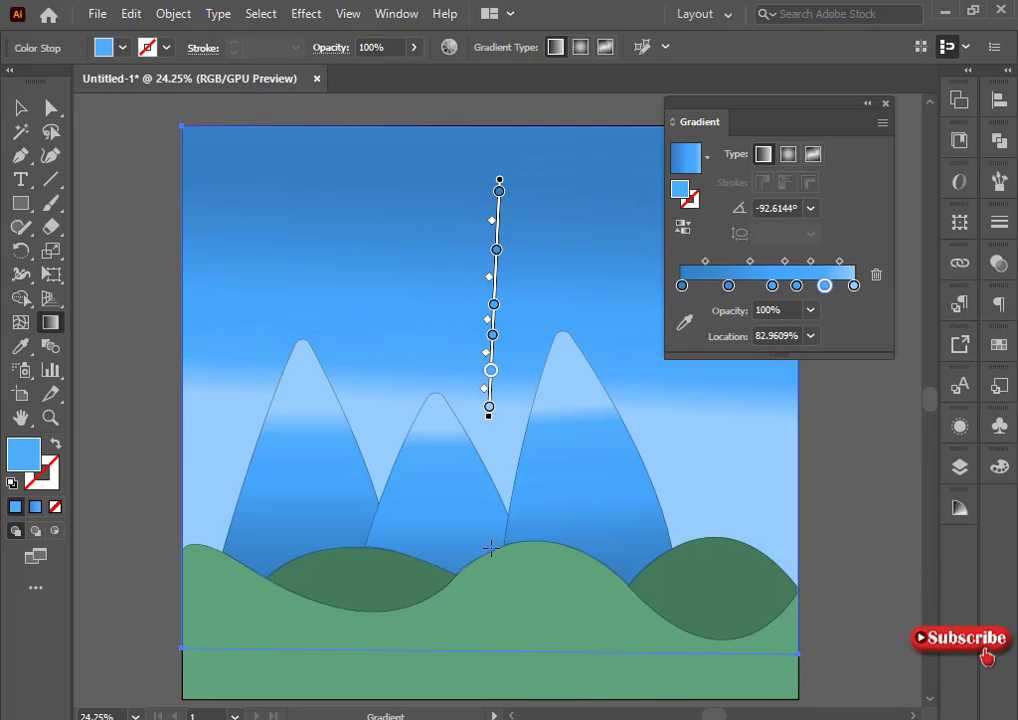
{"action": "mouse_move", "coordinate": [491, 558]}
{"action": "left_mouse_down"}
{"action": "mouse_move", "coordinate": [479, 232]}
{"action": "mouse_move", "coordinate": [495, 182]}
{"action": "mouse_move", "coordinate": [482, 193]}
{"action": "mouse_move", "coordinate": [485, 181]}
{"action": "left_mouse_up"}
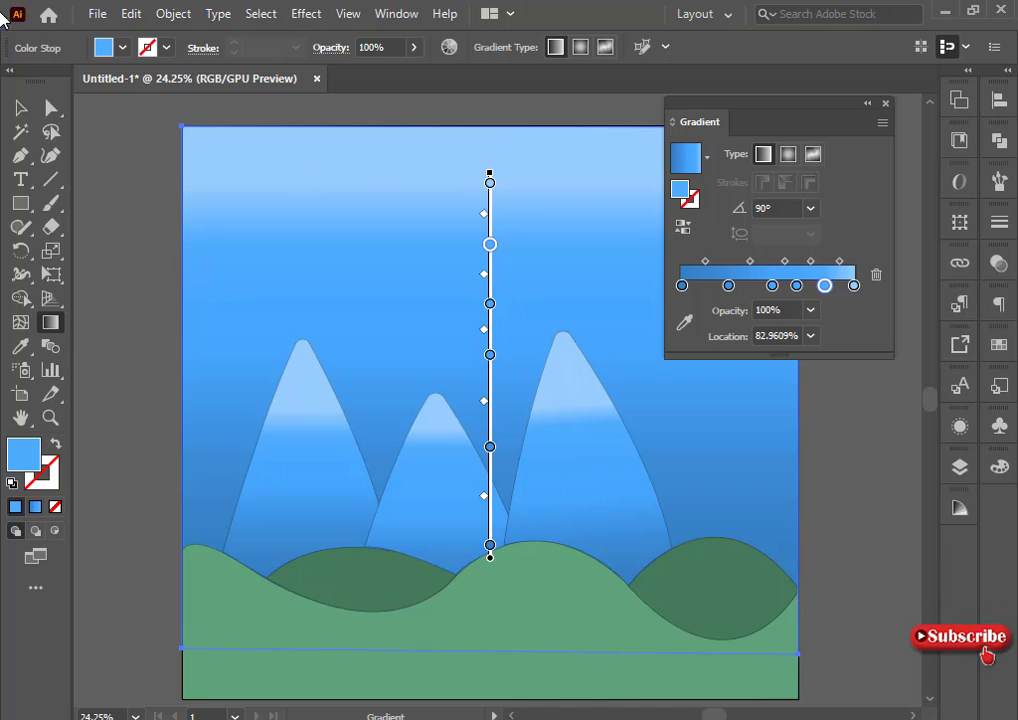
{"action": "left_click", "coordinate": [19, 109]}
{"action": "left_click", "coordinate": [133, 308]}
{"action": "left_click", "coordinate": [867, 103]}
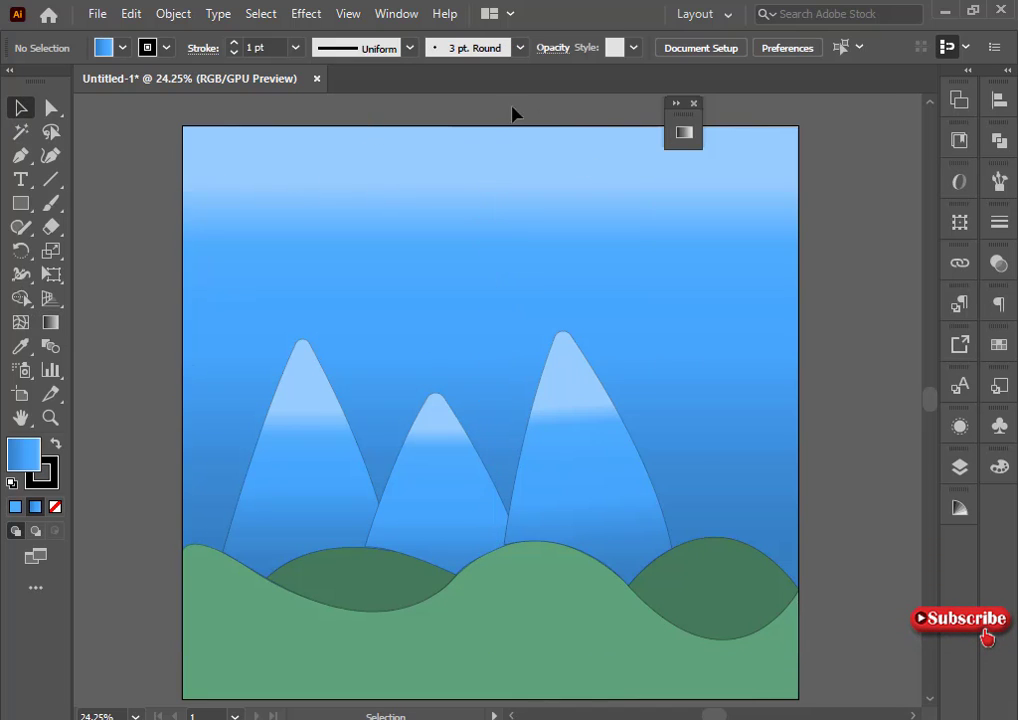
Remove the stroke from all artwork and deselect it.
{"action": "key", "text": "ctrl+a"}
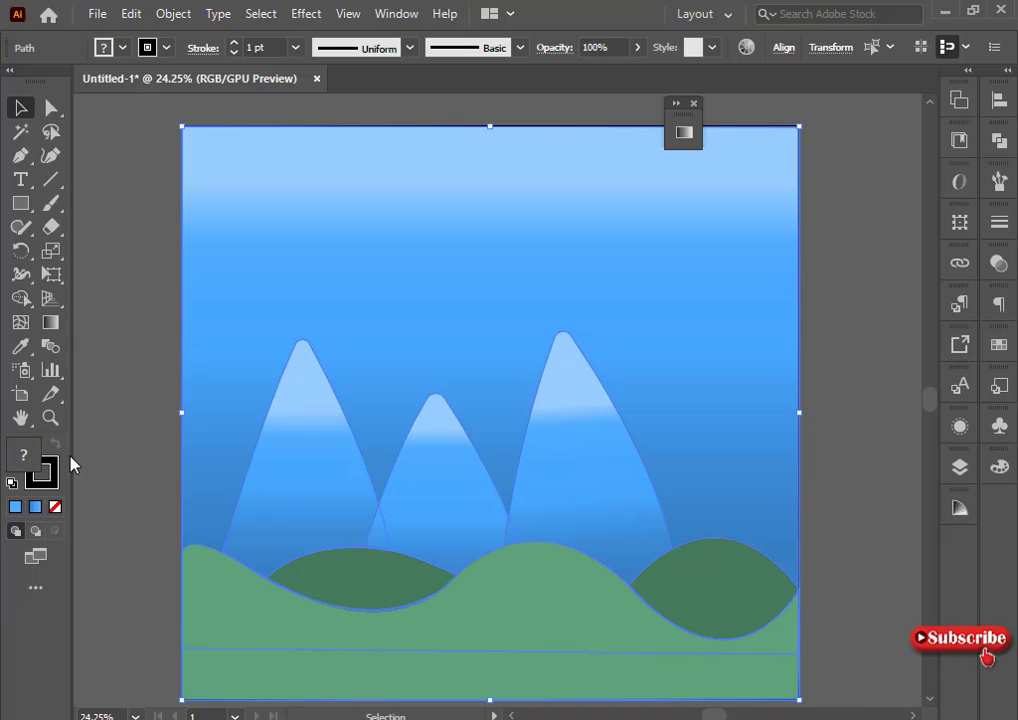
{"action": "left_click", "coordinate": [57, 477]}
{"action": "left_click", "coordinate": [55, 507]}
{"action": "left_click", "coordinate": [136, 536]}
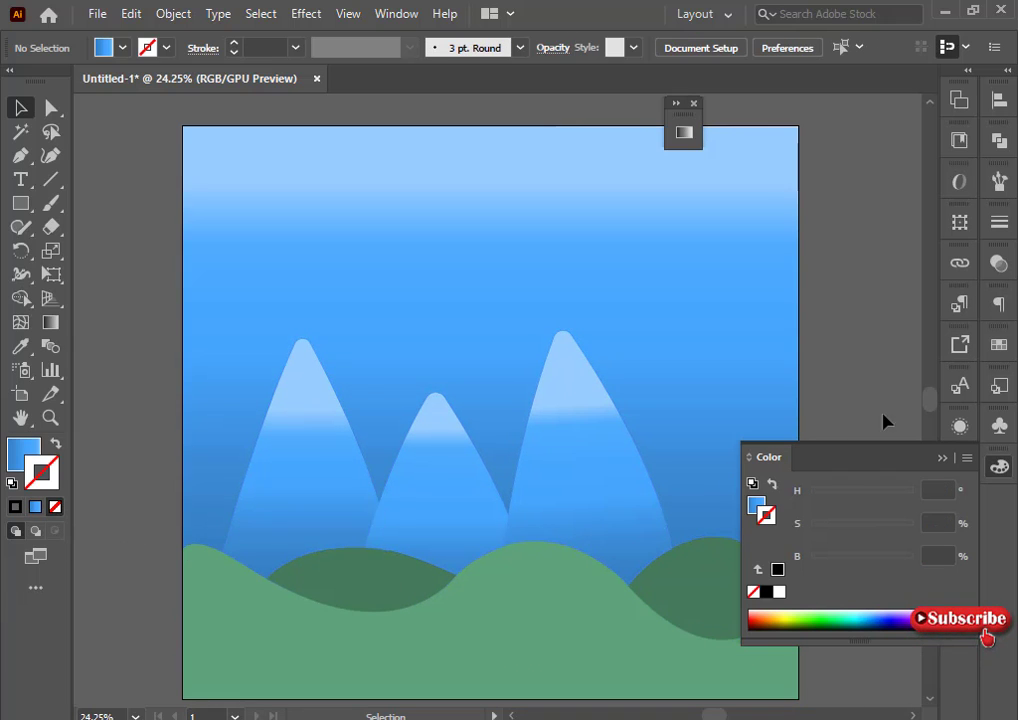
{"action": "left_click", "coordinate": [944, 459]}
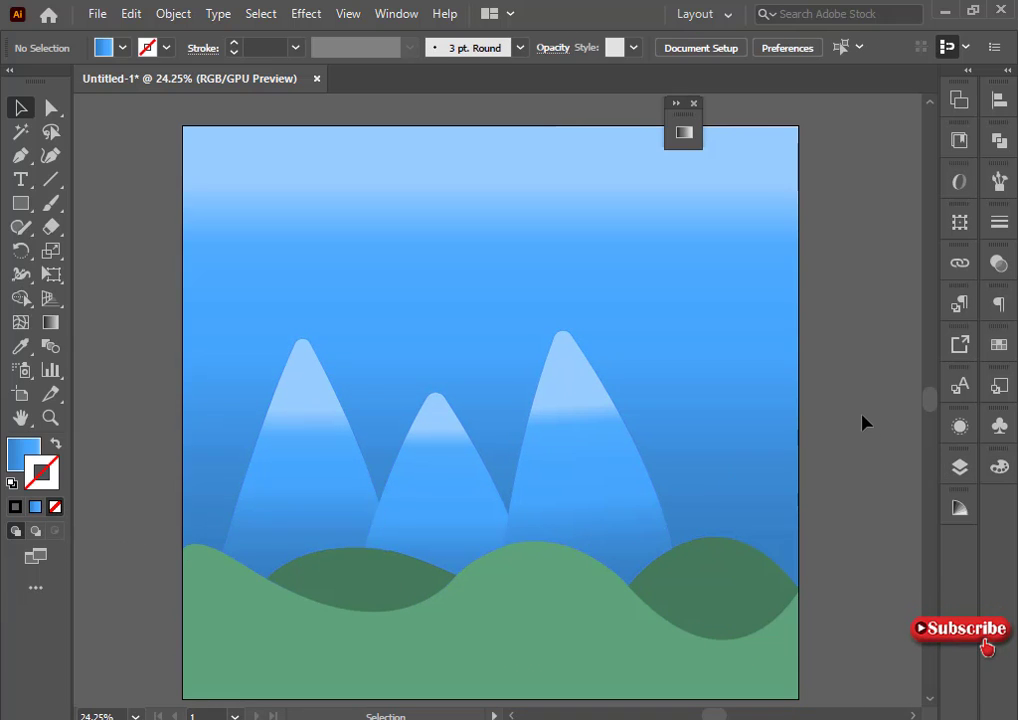
Shift the sky gradient's darker blue stops toward its light end, placing the fourth stop at 68.44%, with no stroke, and deselect the sky.
{"action": "left_click", "coordinate": [677, 106]}
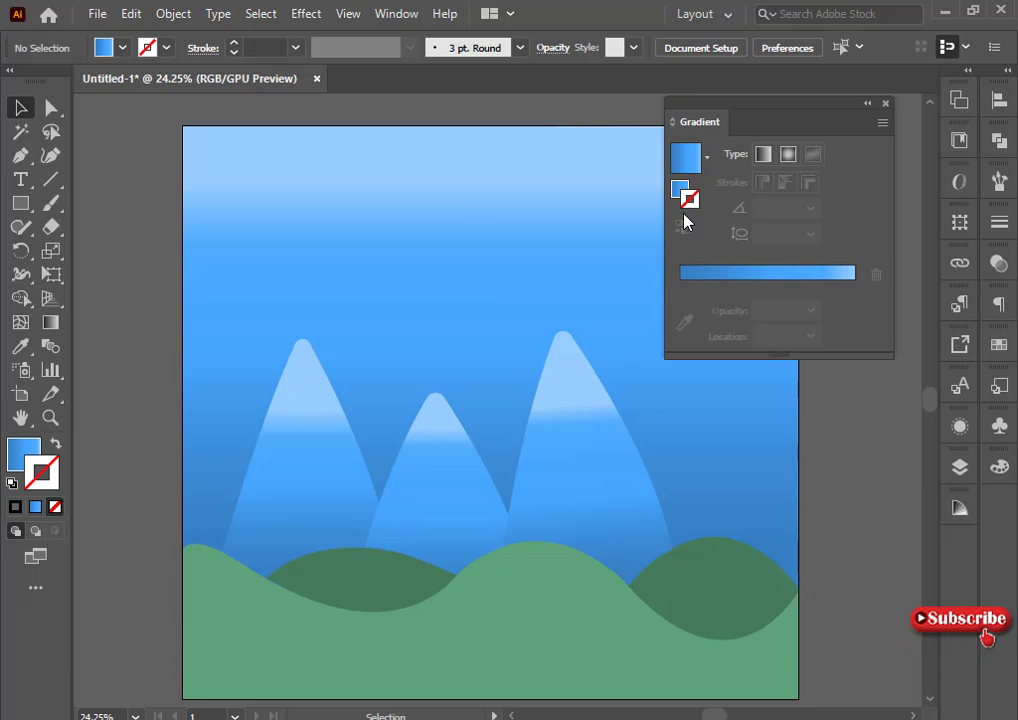
{"action": "left_click", "coordinate": [438, 202]}
{"action": "left_click", "coordinate": [697, 275]}
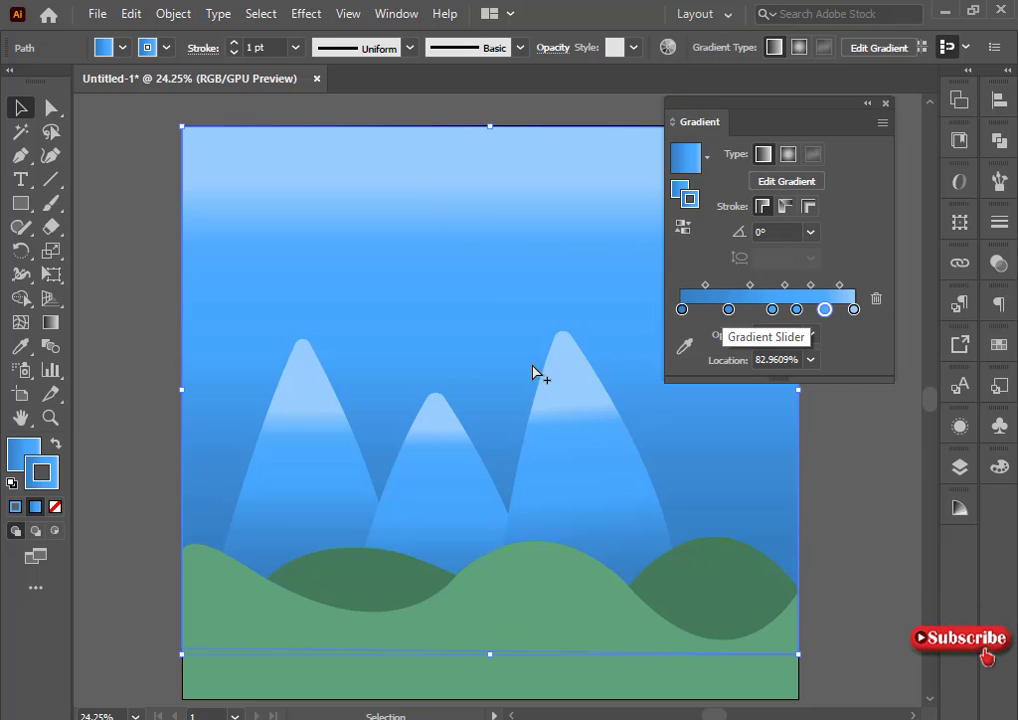
{"action": "left_click", "coordinate": [55, 506]}
{"action": "left_click", "coordinate": [20, 456]}
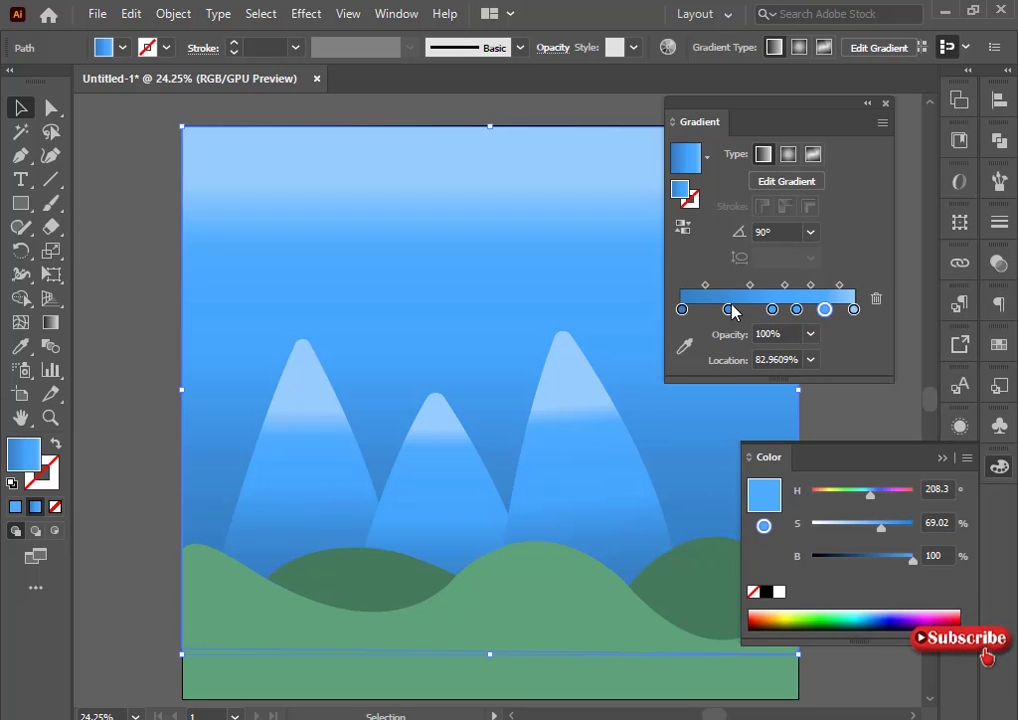
{"action": "left_click_drag", "start_coordinate": [729, 309], "coordinate": [800, 310]}
{"action": "key", "text": "ctrl+z"}
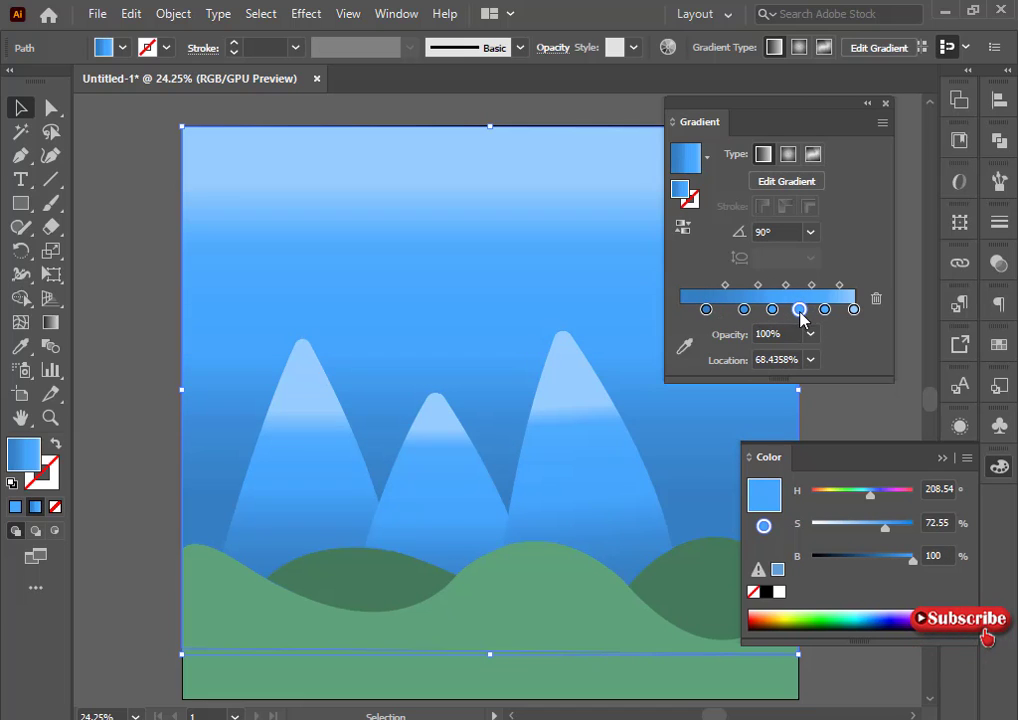
{"action": "left_click", "coordinate": [824, 311]}
{"action": "left_click", "coordinate": [867, 104]}
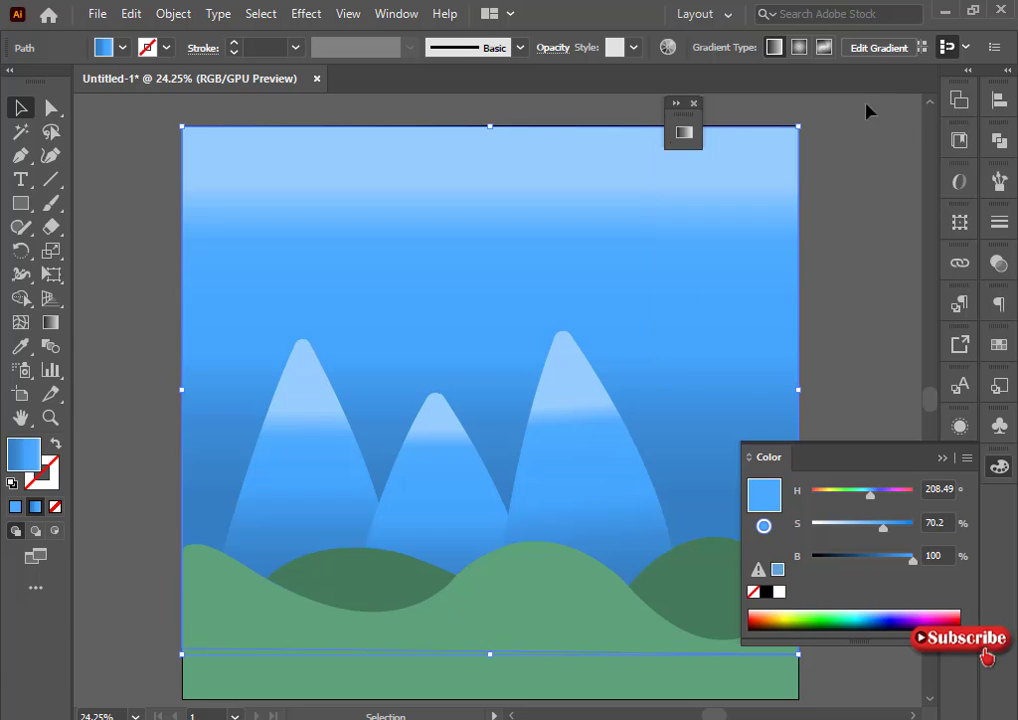
{"action": "left_click", "coordinate": [142, 240]}
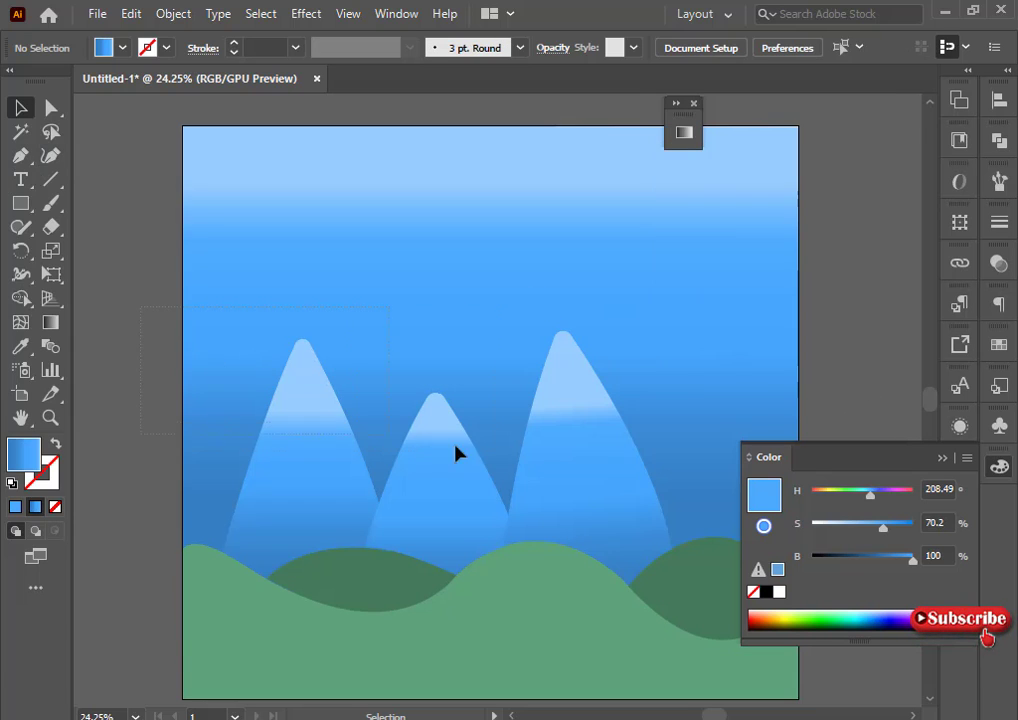
Stretch the three mountains slightly taller together, keeping their bases in place, and deselect them.
{"action": "left_click_drag", "start_coordinate": [597, 462], "coordinate": [598, 513]}
{"action": "left_click", "coordinate": [338, 314], "text": "shift"}
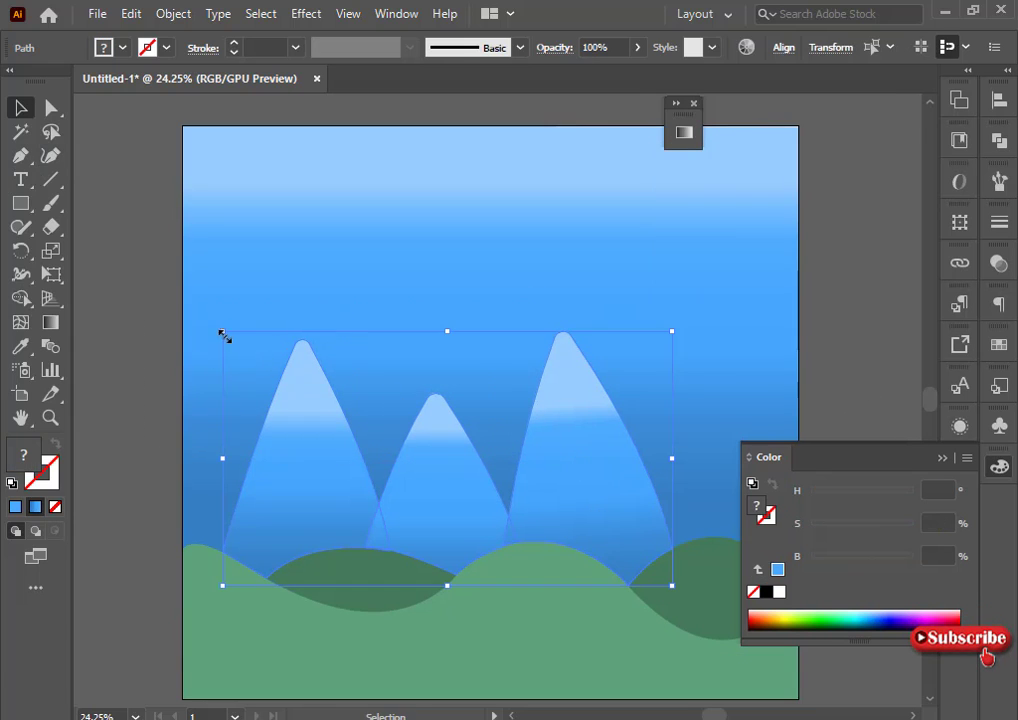
{"action": "left_click_drag", "start_coordinate": [451, 329], "coordinate": [477, 313]}
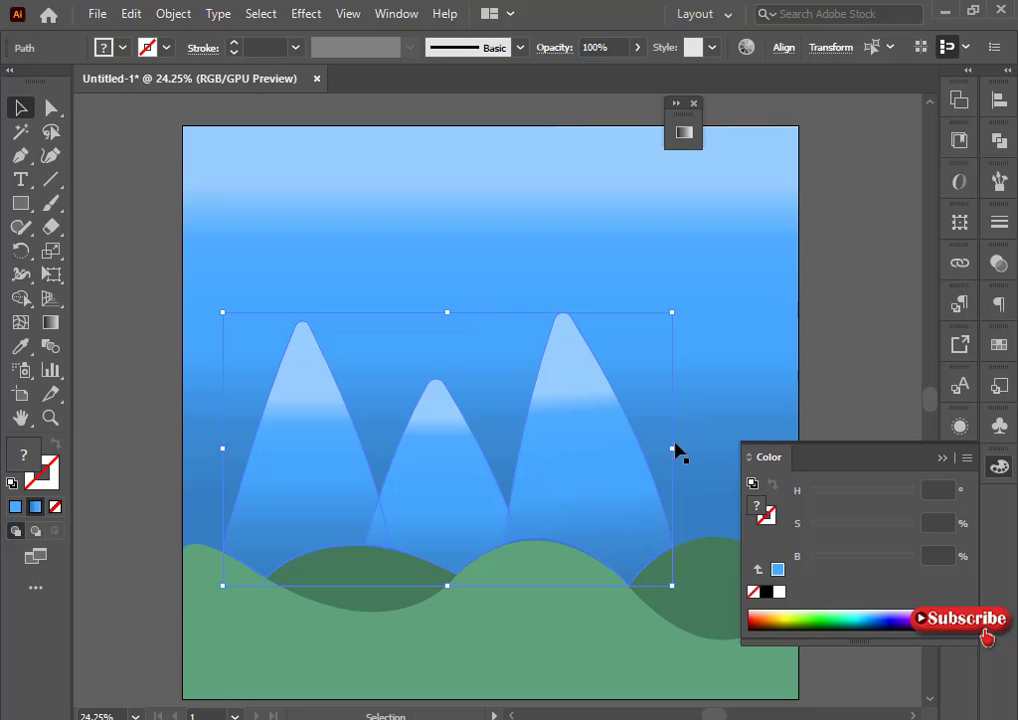
{"action": "mouse_move", "coordinate": [674, 450]}
{"action": "left_mouse_down"}
{"action": "mouse_move", "coordinate": [684, 449]}
{"action": "mouse_move", "coordinate": [674, 454]}
{"action": "left_mouse_up"}
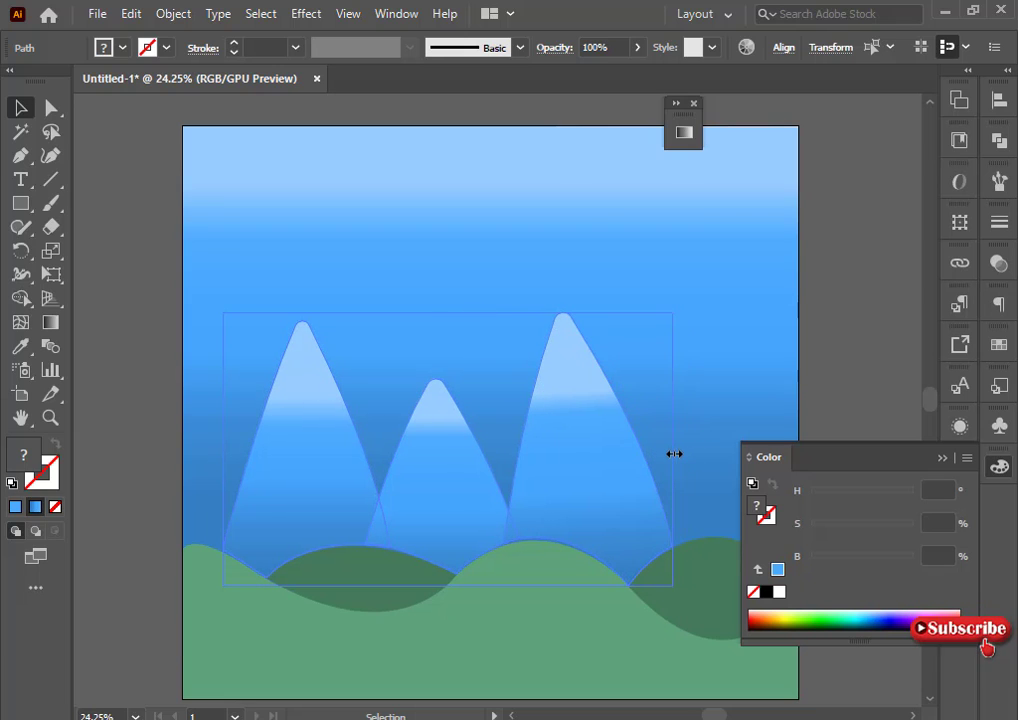
{"action": "left_click", "coordinate": [858, 311]}
{"action": "left_click", "coordinate": [584, 414]}
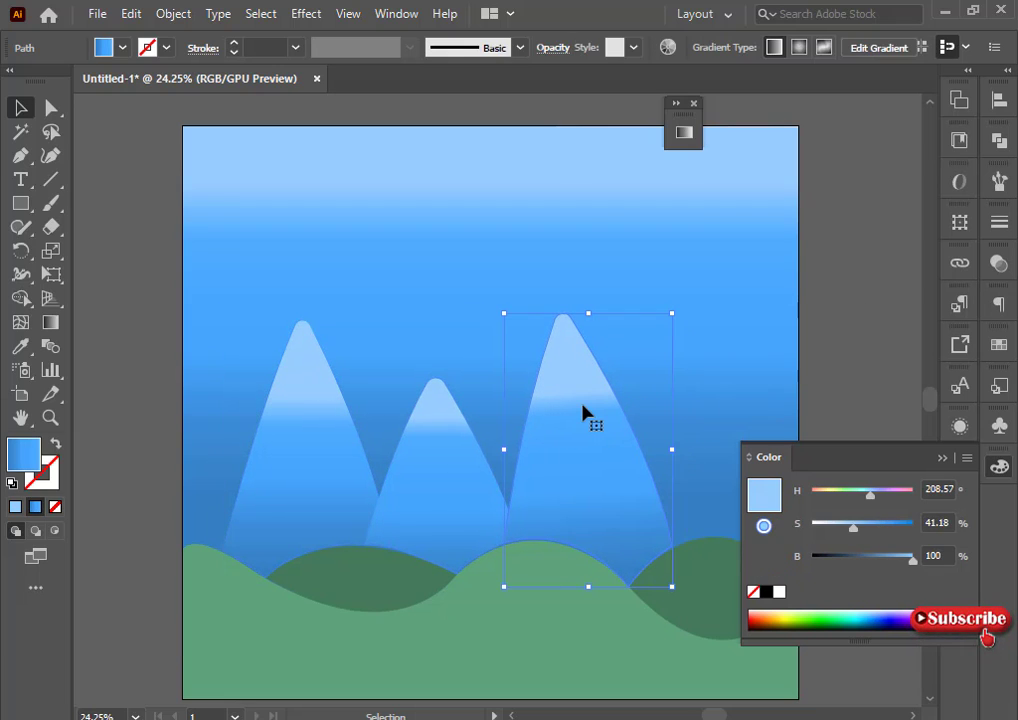
{"action": "left_click", "coordinate": [452, 528]}
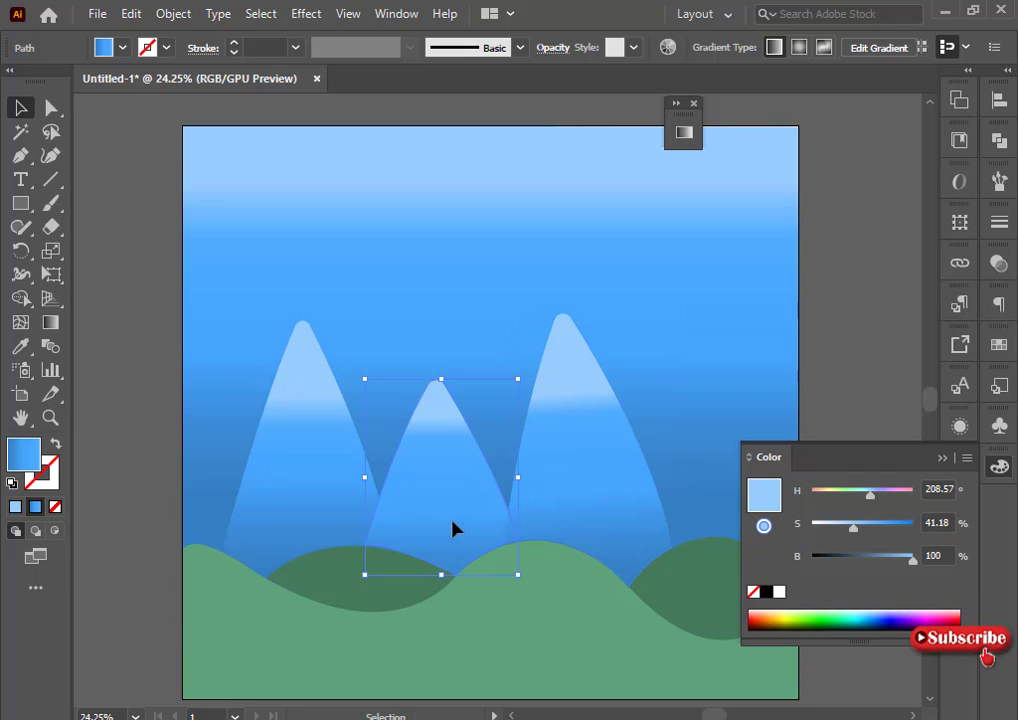
{"action": "left_click", "coordinate": [268, 504]}
{"action": "left_click", "coordinate": [133, 408]}
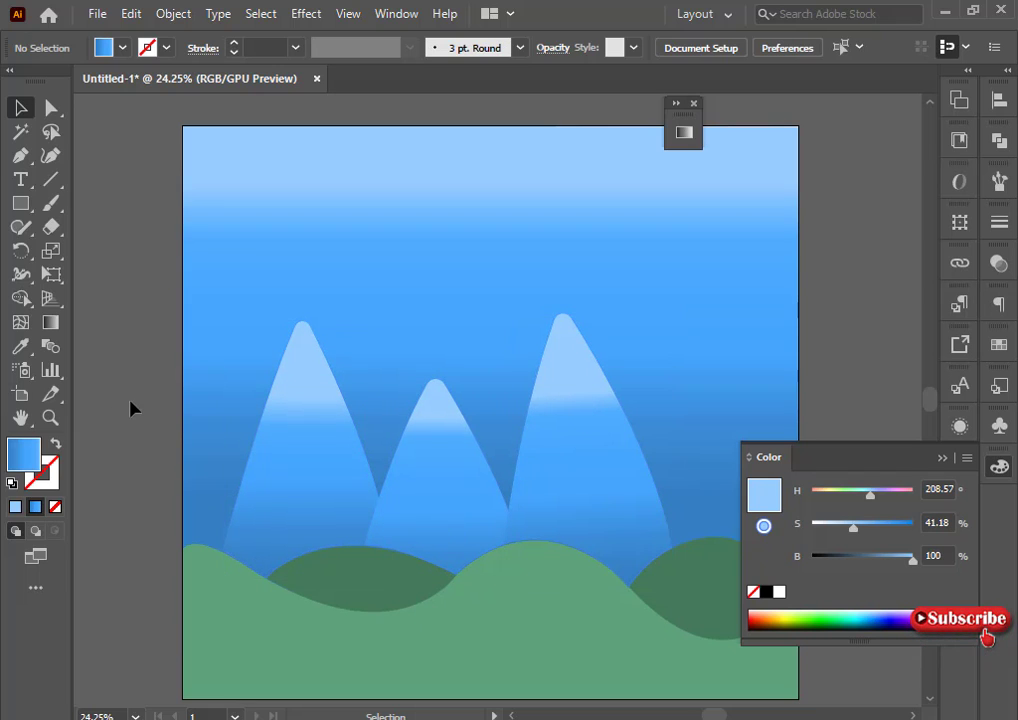
Bring the light green foreground hill to the front of the artwork and deselect it.
{"action": "right_click", "coordinate": [566, 590]}
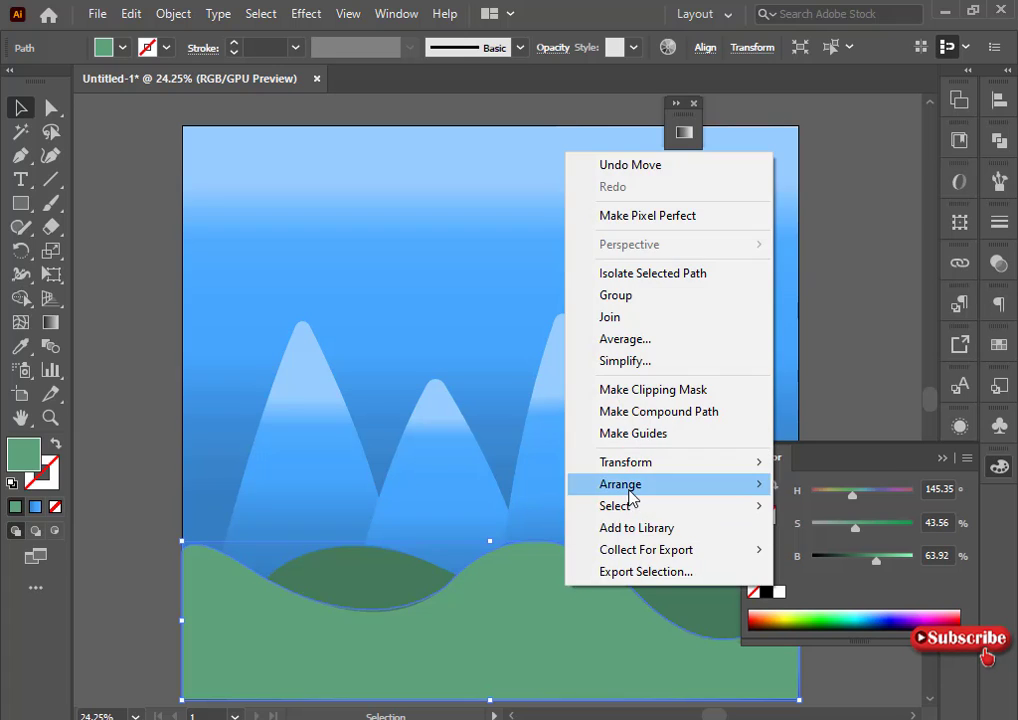
{"action": "mouse_move", "coordinate": [629, 490]}
{"action": "left_click", "coordinate": [375, 484]}
{"action": "left_click", "coordinate": [164, 510]}
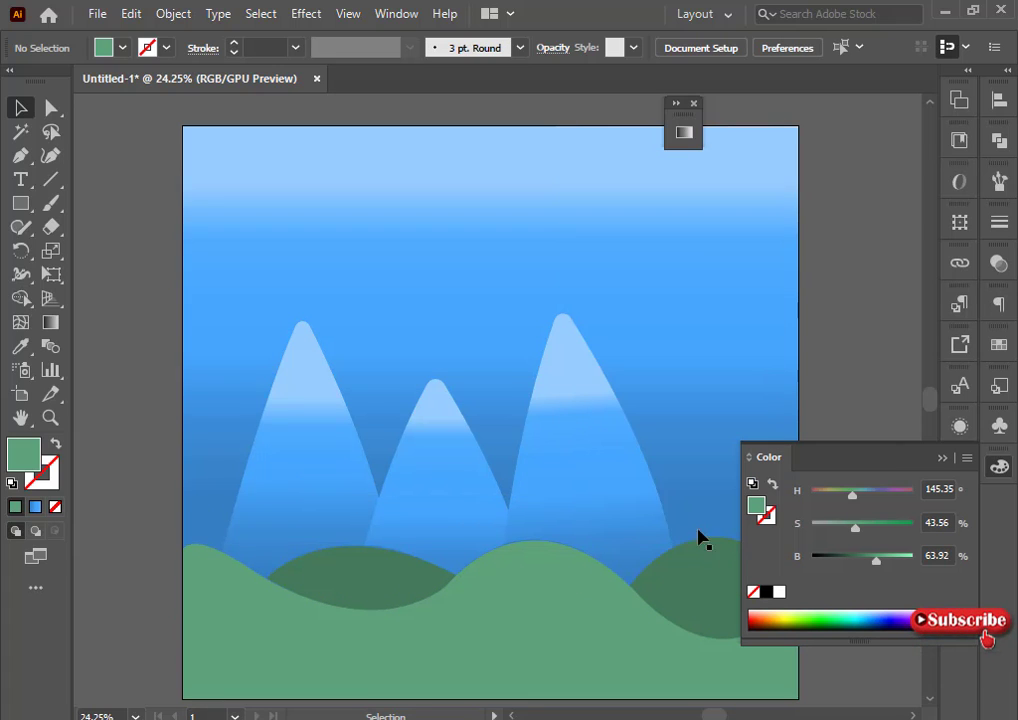
{"action": "left_click", "coordinate": [942, 459]}
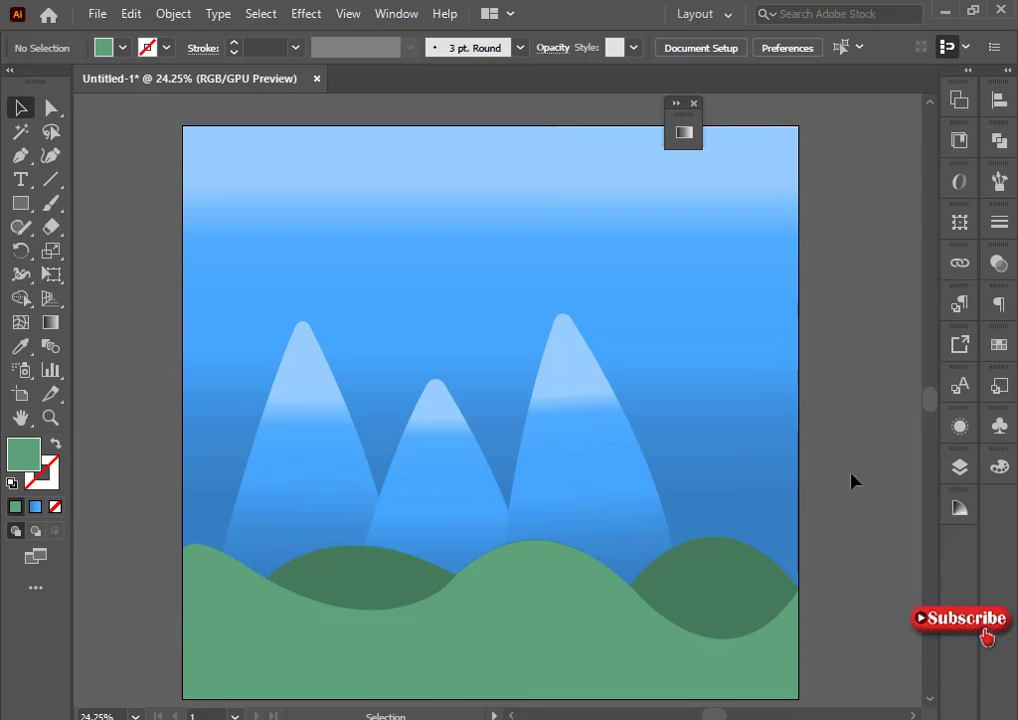
{"action": "right_click", "coordinate": [17, 212]}
{"action": "double_click", "coordinate": [97, 270]}
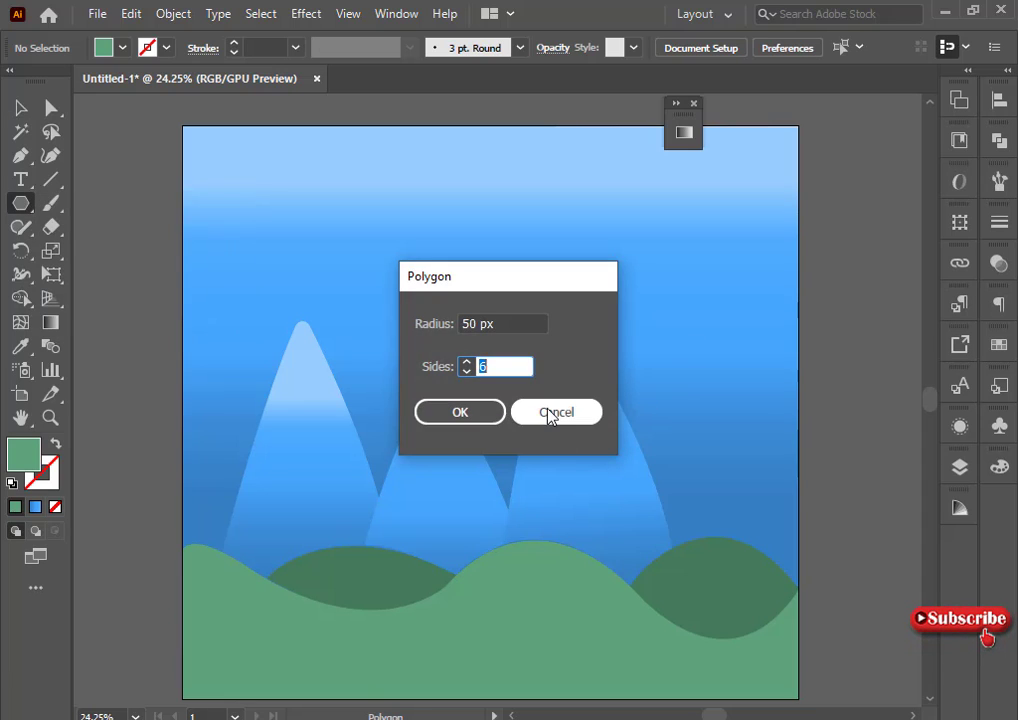
{"action": "left_click", "coordinate": [549, 413]}
Draw a tall ellipse for the sun in the sky above and right of the rightmost mountain, and nudge it slightly up and right.
{"action": "right_click", "coordinate": [20, 203]}
{"action": "left_click", "coordinate": [137, 251]}
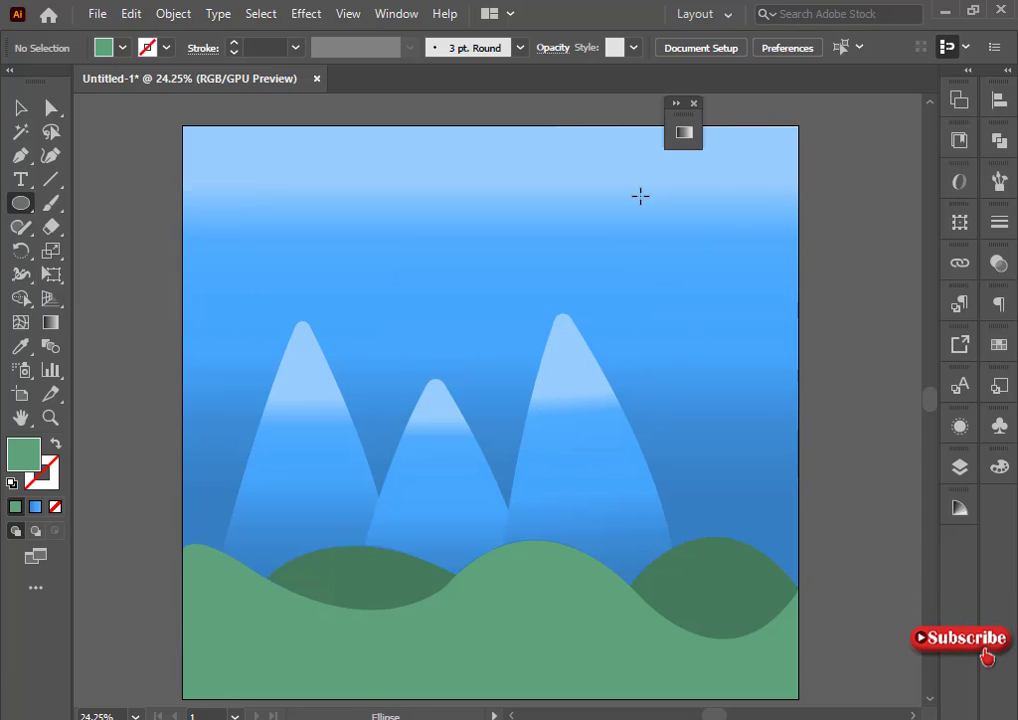
{"action": "left_click_drag", "start_coordinate": [614, 184], "coordinate": [747, 350]}
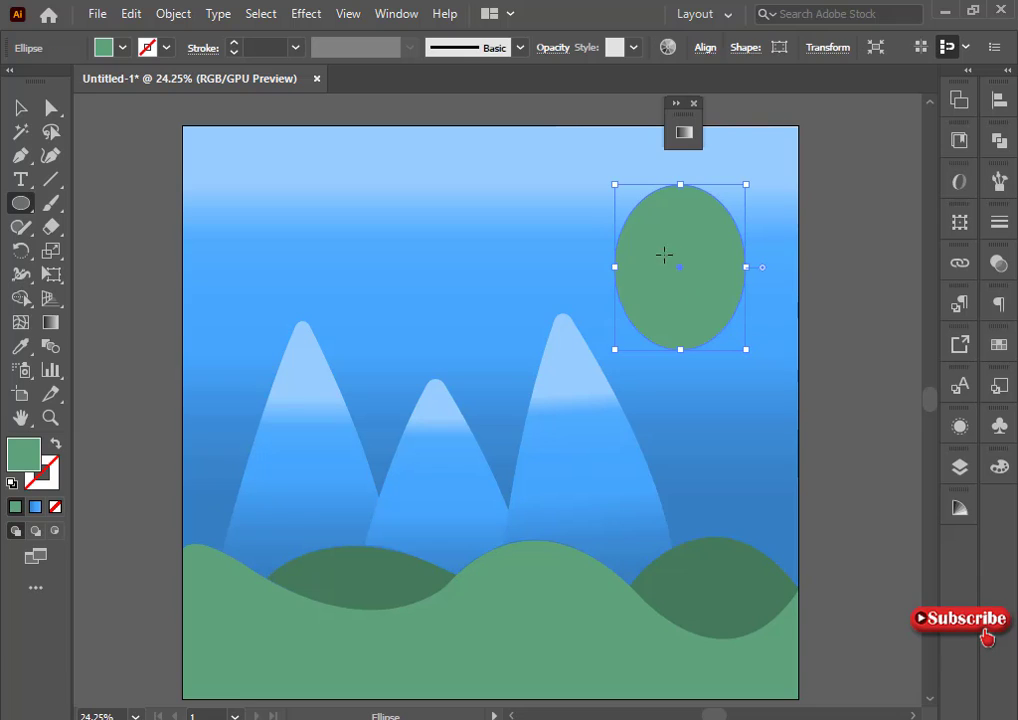
{"action": "left_click", "coordinate": [20, 110]}
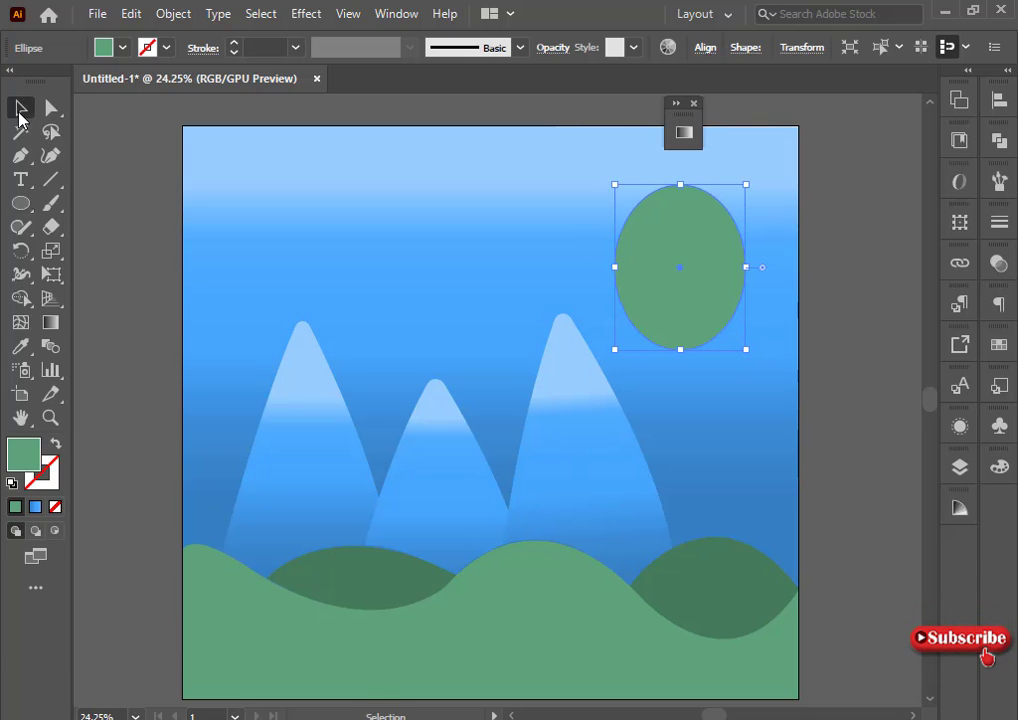
{"action": "left_click_drag", "start_coordinate": [680, 275], "coordinate": [690, 269]}
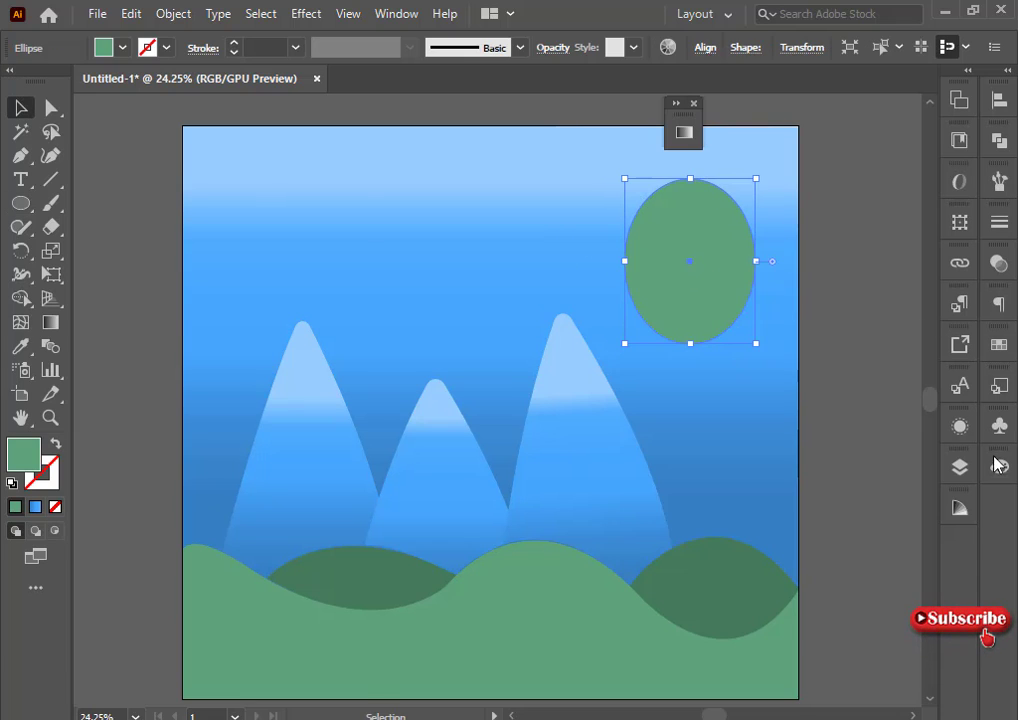
Switch the colour sliders to CMYK and fill the ellipse yellow-orange with C 0, M 28, K 0 and slightly reduced yellow.
{"action": "left_click", "coordinate": [999, 466]}
{"action": "left_click", "coordinate": [966, 457]}
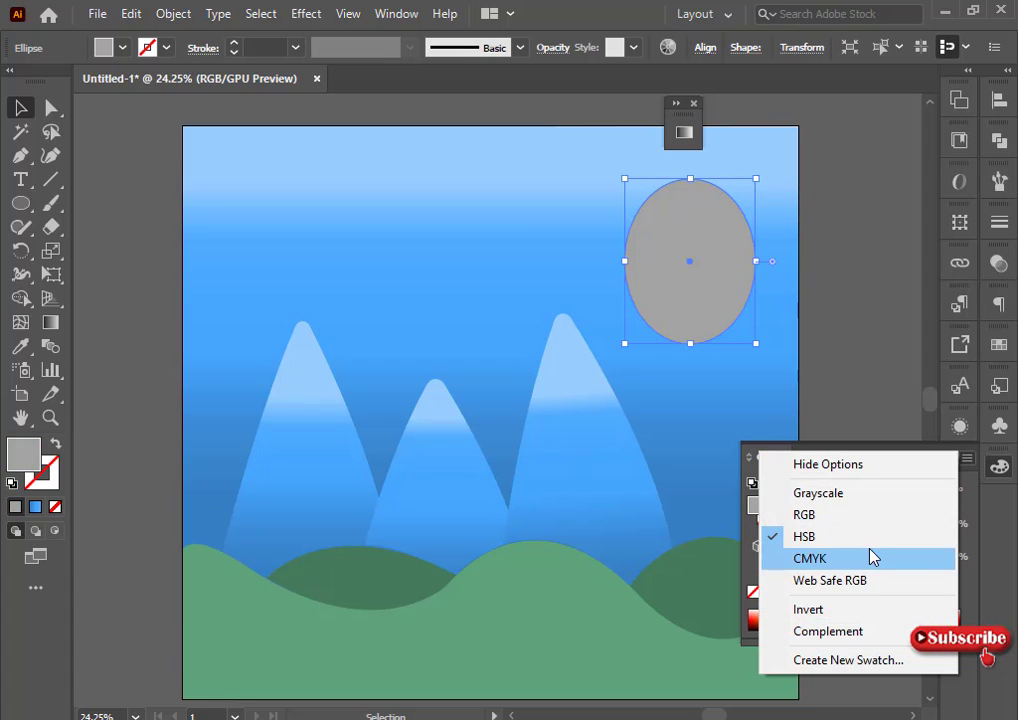
{"action": "left_click", "coordinate": [864, 557]}
{"action": "left_click", "coordinate": [791, 614]}
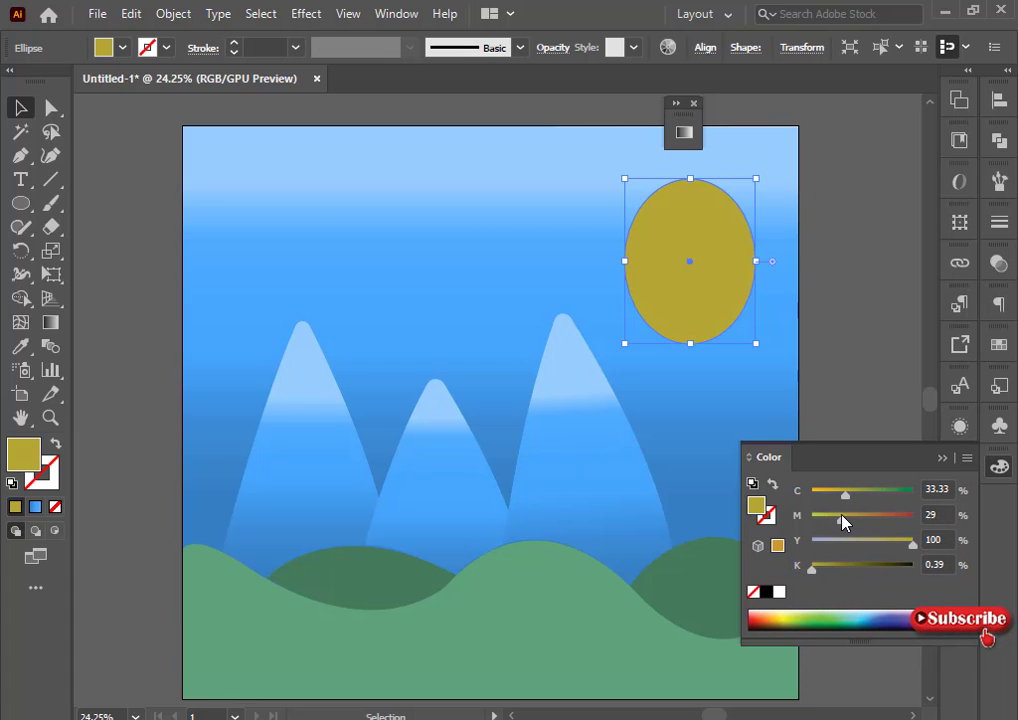
{"action": "left_click_drag", "start_coordinate": [845, 494], "coordinate": [773, 500]}
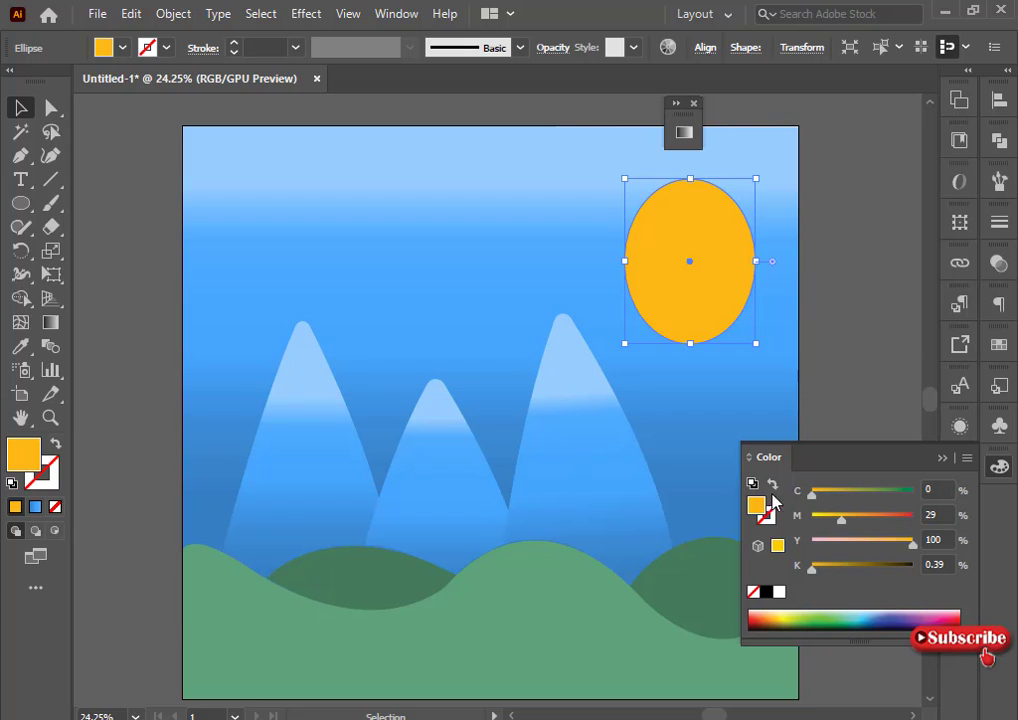
{"action": "left_click_drag", "start_coordinate": [842, 523], "coordinate": [848, 523]}
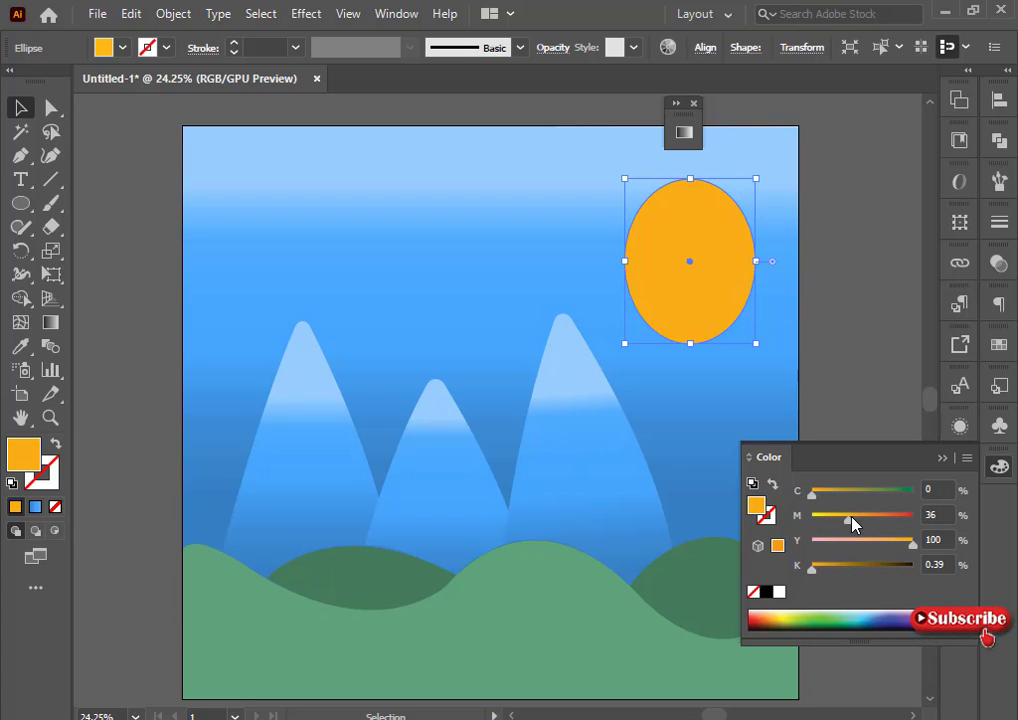
{"action": "left_click_drag", "start_coordinate": [814, 572], "coordinate": [795, 583]}
{"action": "left_click_drag", "start_coordinate": [845, 524], "coordinate": [840, 521]}
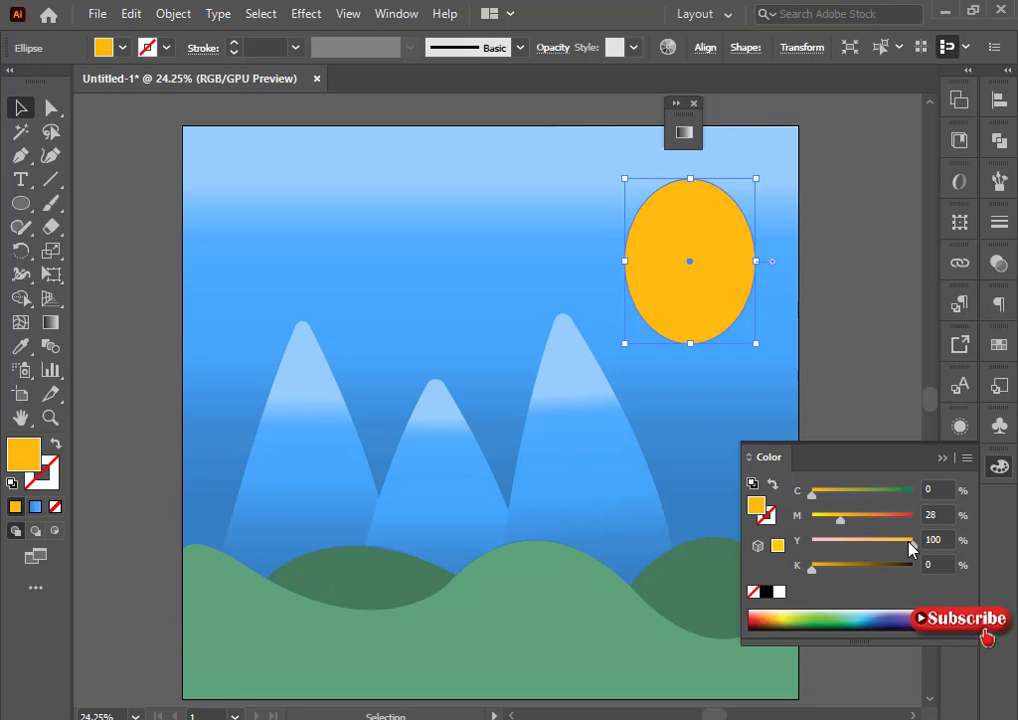
{"action": "left_click", "coordinate": [941, 458]}
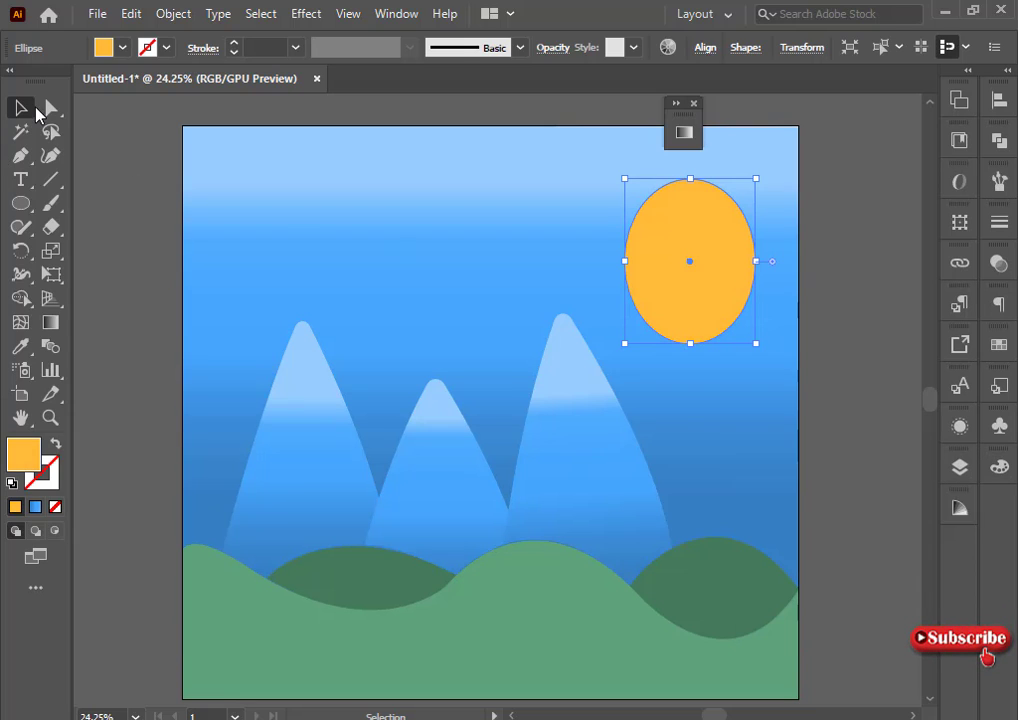
Deselect the sun and draw the scalloped top and right side of a cloud above the mountains with the Pen tool.
{"action": "left_click", "coordinate": [175, 208]}
{"action": "left_click", "coordinate": [20, 155]}
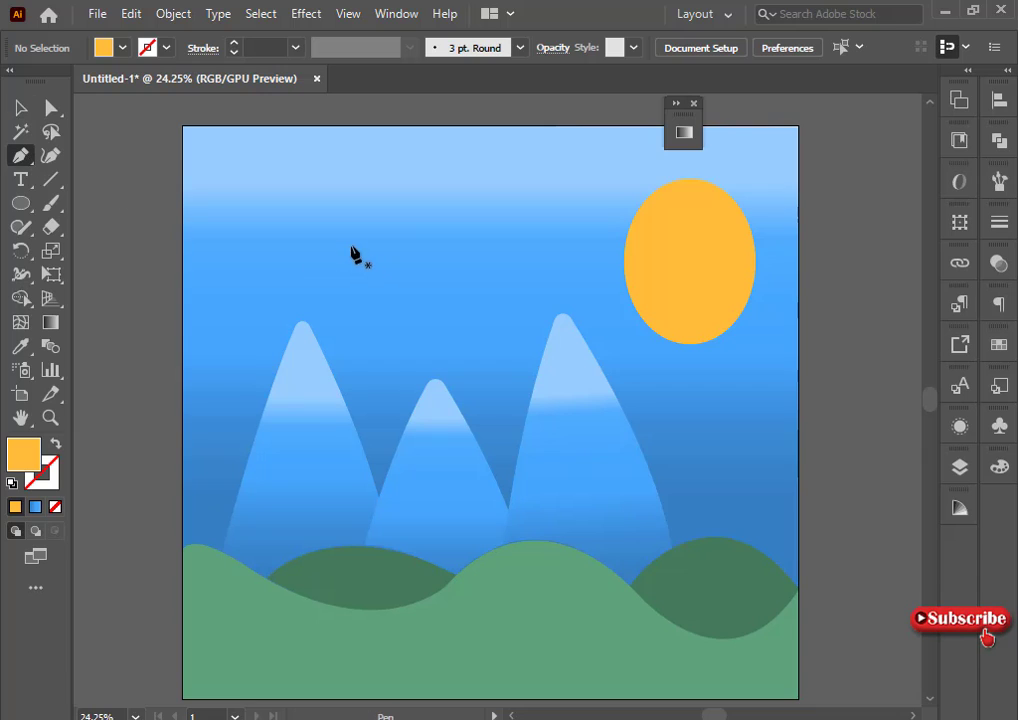
{"action": "left_click", "coordinate": [302, 205]}
{"action": "left_click_drag", "start_coordinate": [333, 200], "coordinate": [349, 212]}
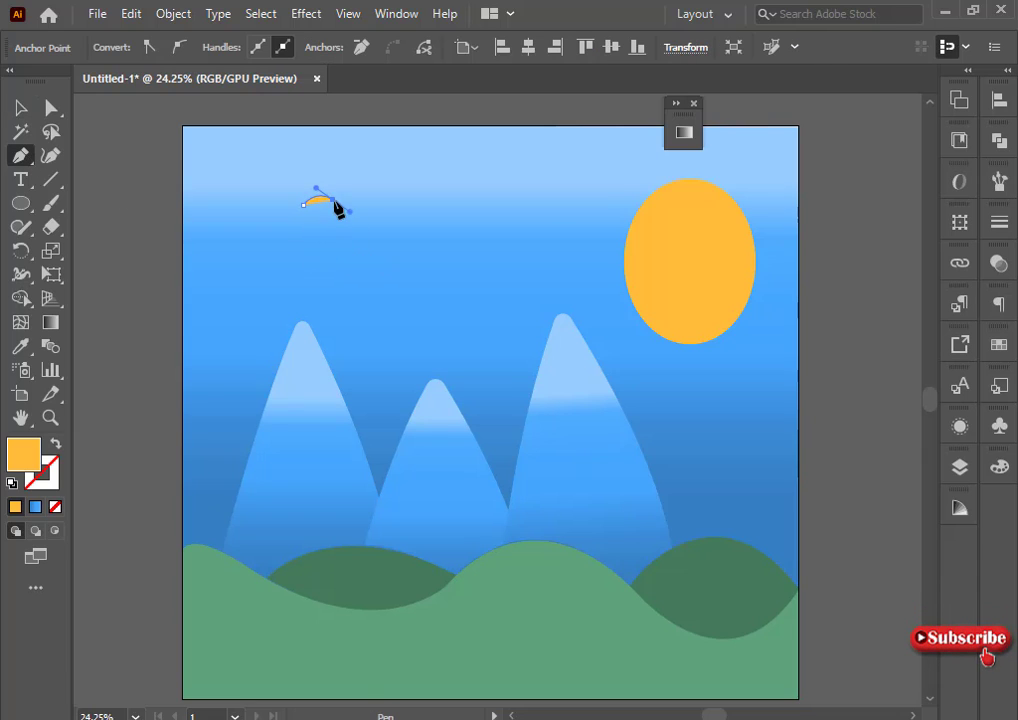
{"action": "left_click_drag", "start_coordinate": [363, 168], "coordinate": [400, 261]}
{"action": "left_click", "coordinate": [363, 168]}
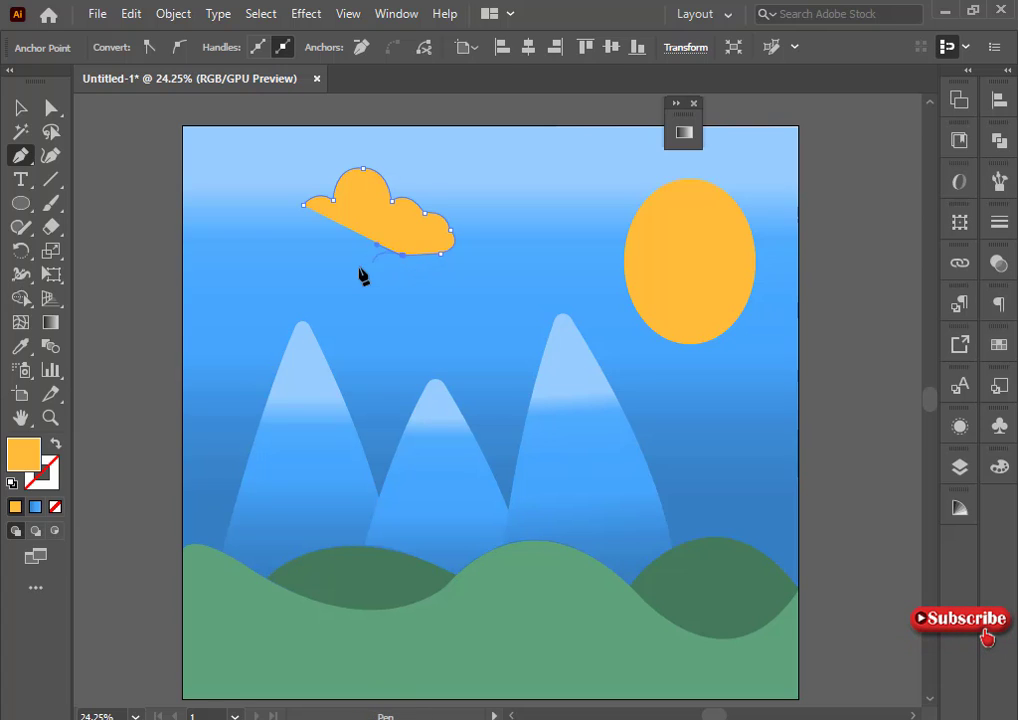
Undo the last misplaced curve, complete the cloud's scalloped underside and rounded left edge as a closed path, and deselect it.
{"action": "key", "text": "ctrl+z"}
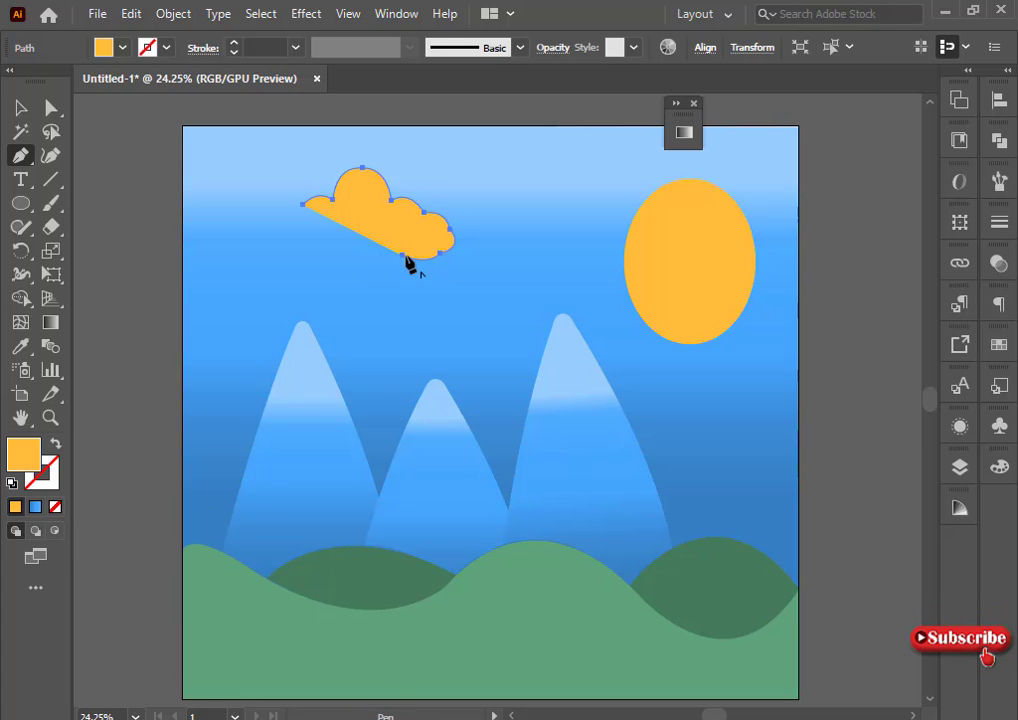
{"action": "left_click_drag", "start_coordinate": [403, 256], "coordinate": [268, 235]}
{"action": "left_click", "coordinate": [290, 248]}
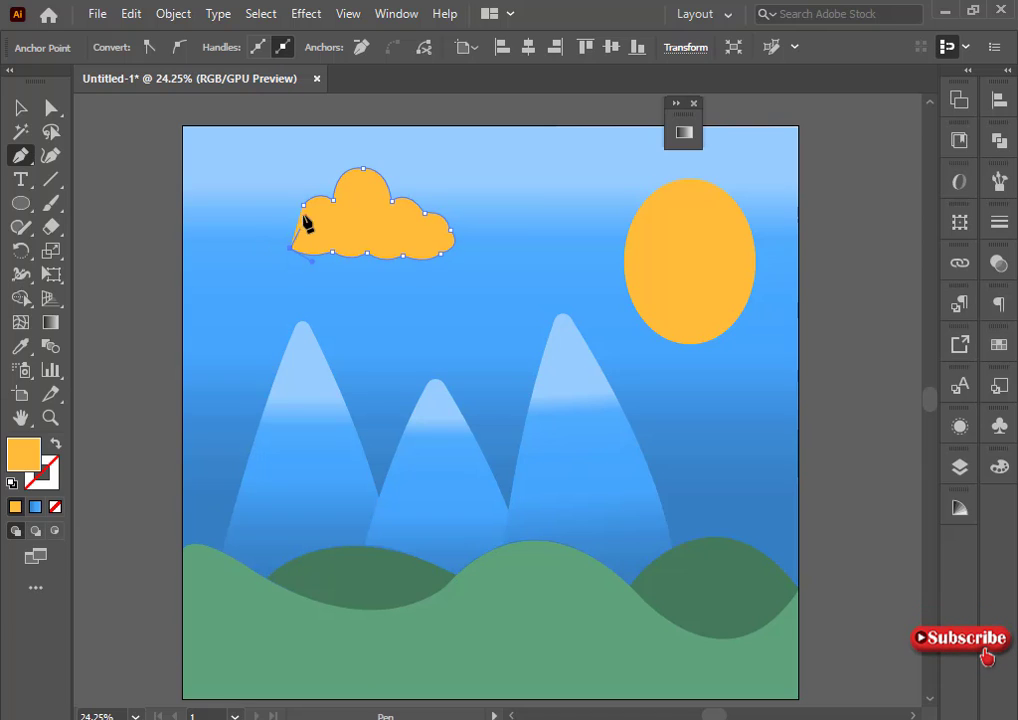
{"action": "mouse_move", "coordinate": [300, 219]}
{"action": "left_mouse_down"}
{"action": "mouse_move", "coordinate": [314, 224]}
{"action": "mouse_move", "coordinate": [310, 199]}
{"action": "left_mouse_up"}
{"action": "left_click", "coordinate": [300, 219]}
{"action": "left_click", "coordinate": [338, 287], "text": "ctrl"}
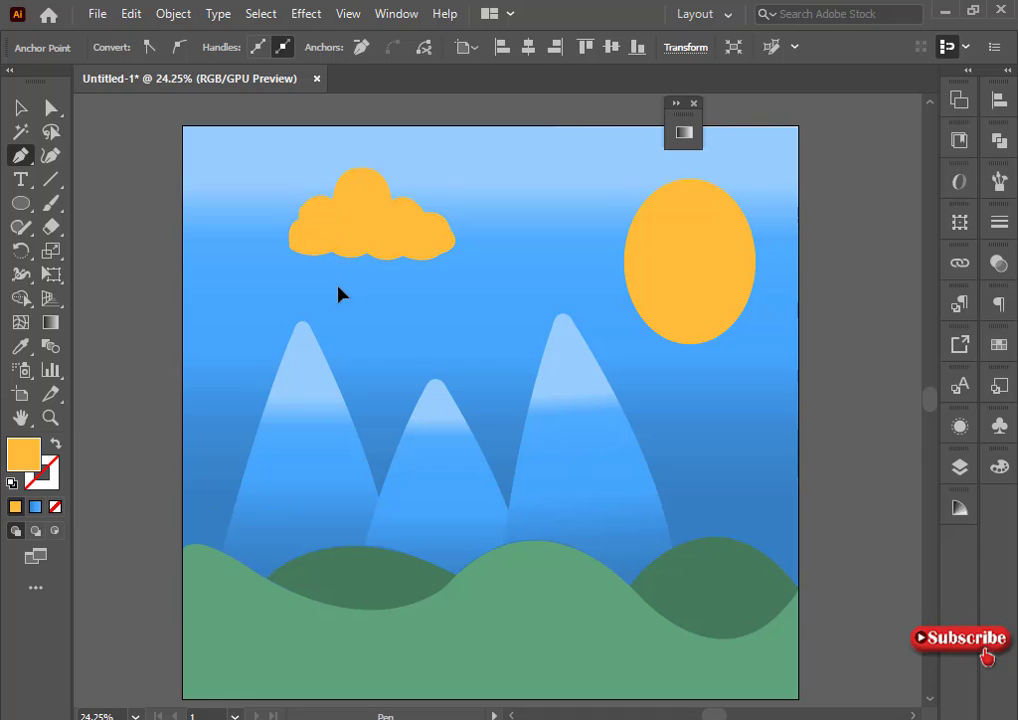
Fill the cloud with white.
{"action": "left_click", "coordinate": [20, 107]}
{"action": "left_click", "coordinate": [311, 229]}
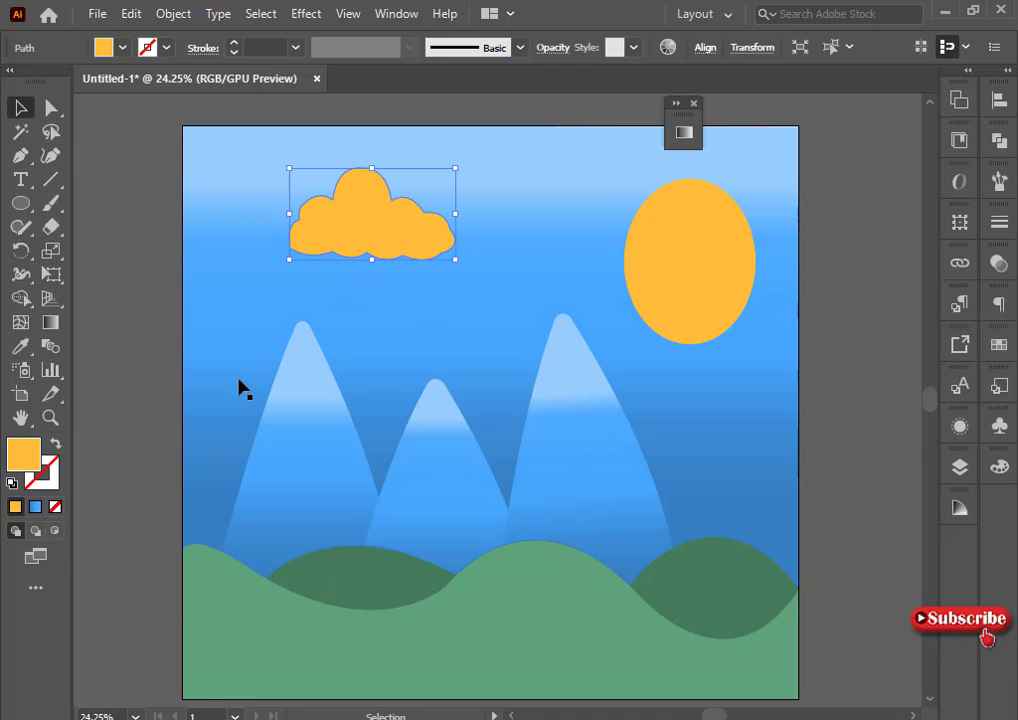
{"action": "left_click", "coordinate": [999, 466]}
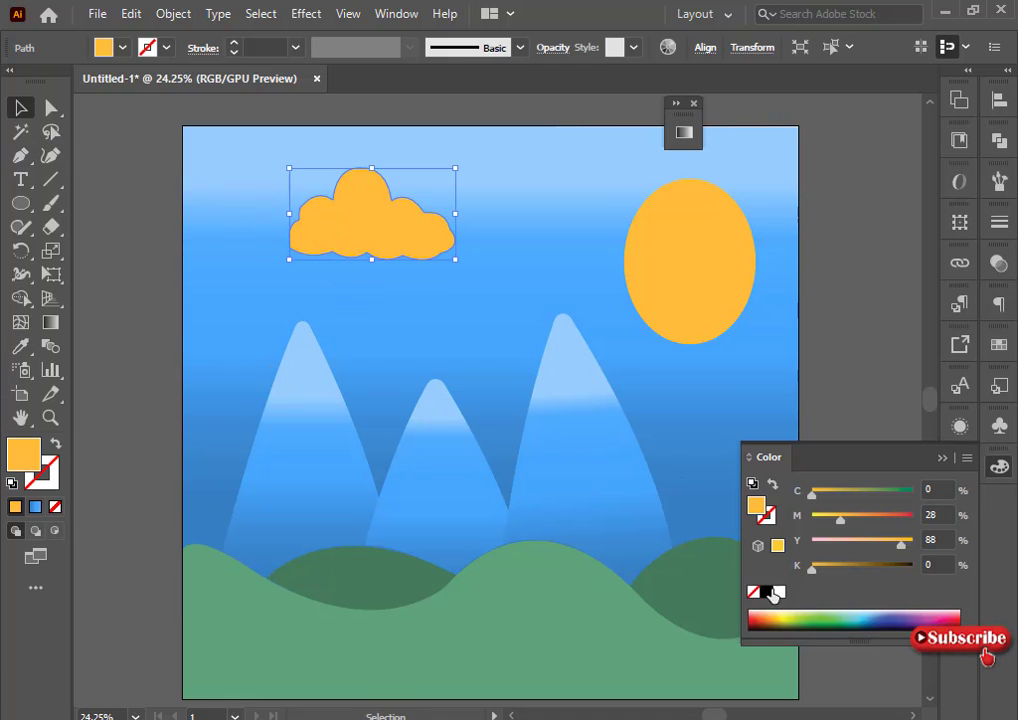
{"action": "left_click", "coordinate": [778, 592]}
{"action": "left_click", "coordinate": [943, 458]}
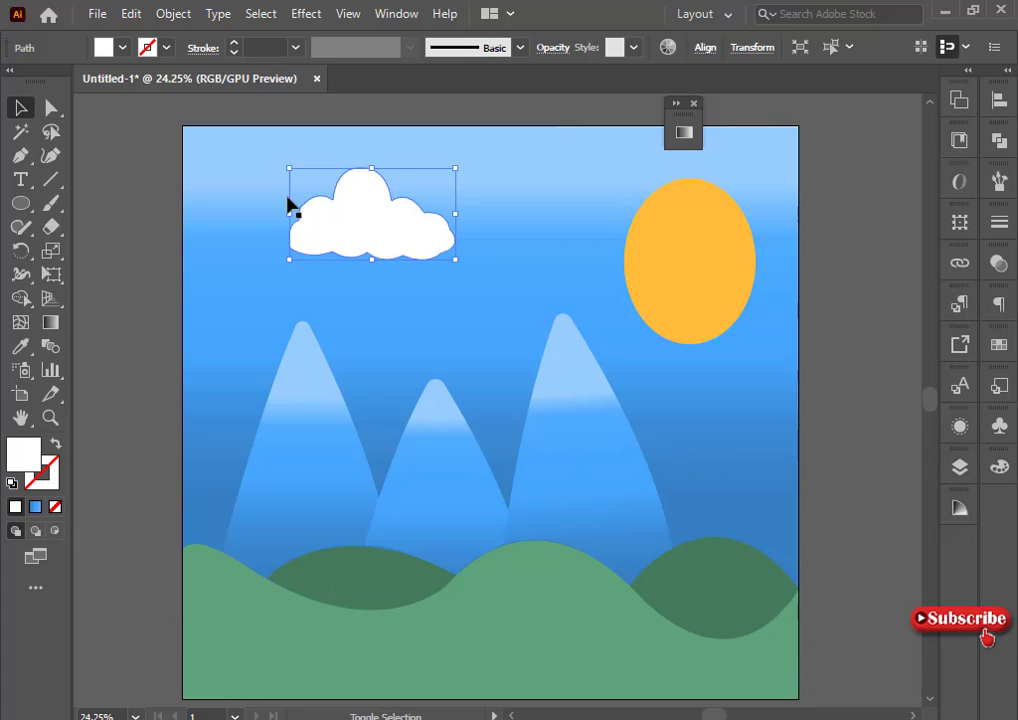
Shrink the cloud and spread two smaller copies across the sky, one above the middle mountain and one between the original and the sun.
{"action": "left_click_drag", "start_coordinate": [289, 168], "coordinate": [338, 195]}
{"action": "left_click_drag", "start_coordinate": [403, 242], "coordinate": [494, 249]}
{"action": "left_click_drag", "start_coordinate": [494, 249], "coordinate": [392, 326], "text": "alt"}
{"action": "left_click_drag", "start_coordinate": [321, 272], "coordinate": [346, 287]}
{"action": "left_click", "coordinate": [495, 236]}
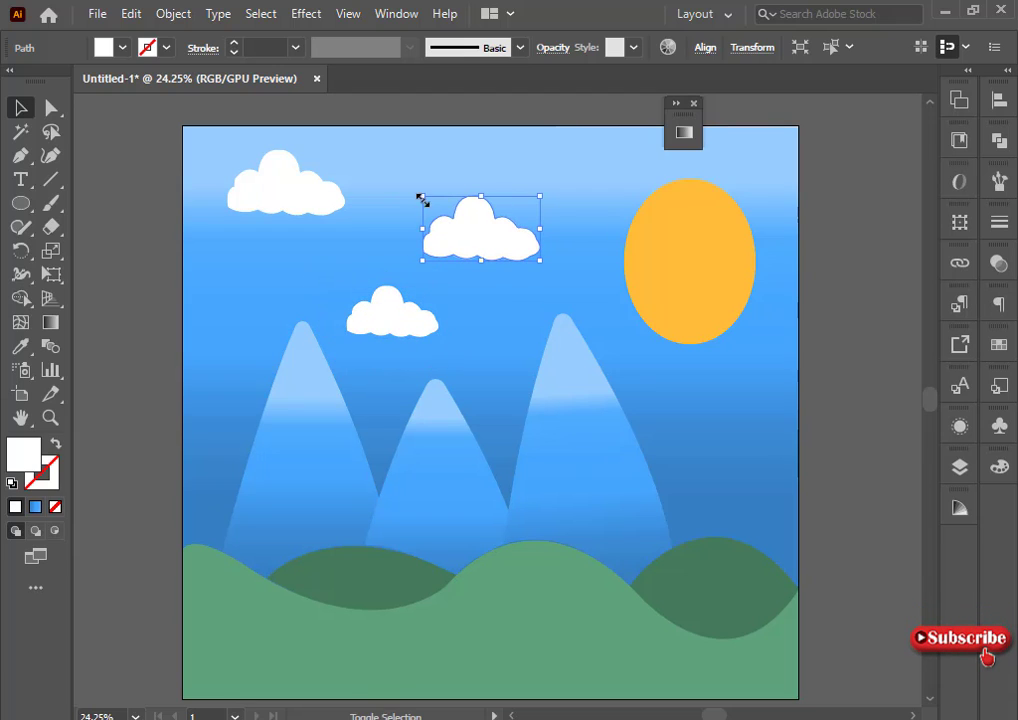
{"action": "left_click_drag", "start_coordinate": [421, 199], "coordinate": [531, 198]}
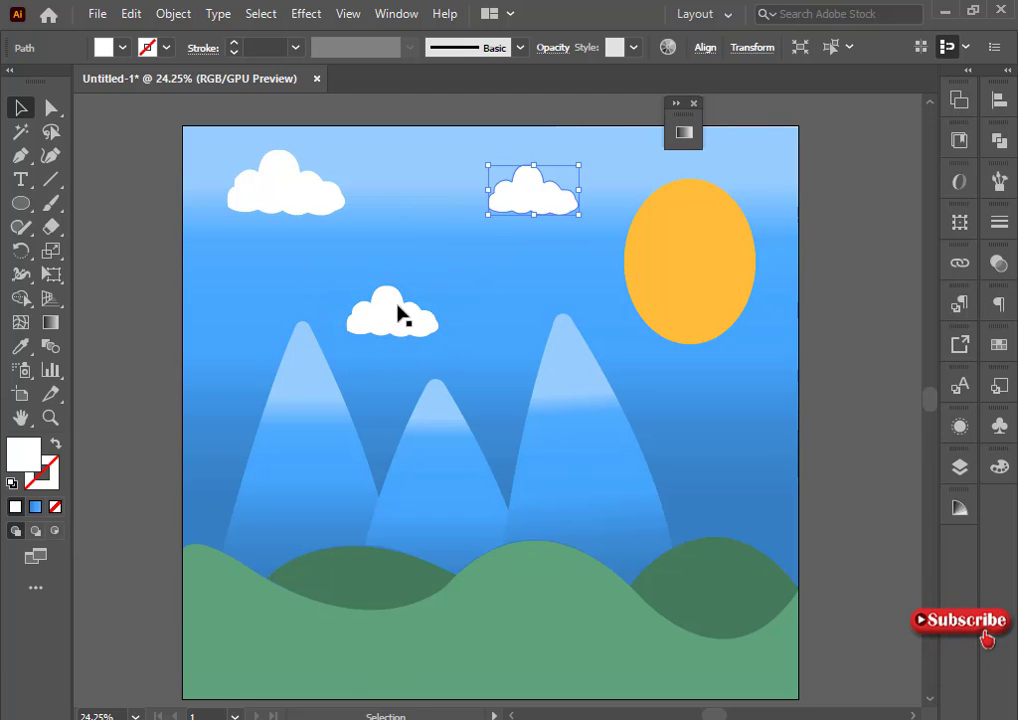
Place a much smaller cloud copy at the sun's lower right edge and shift the cloud over the middle mountain slightly up and right.
{"action": "left_click", "coordinate": [292, 198]}
{"action": "left_click_drag", "start_coordinate": [391, 327], "coordinate": [750, 357]}
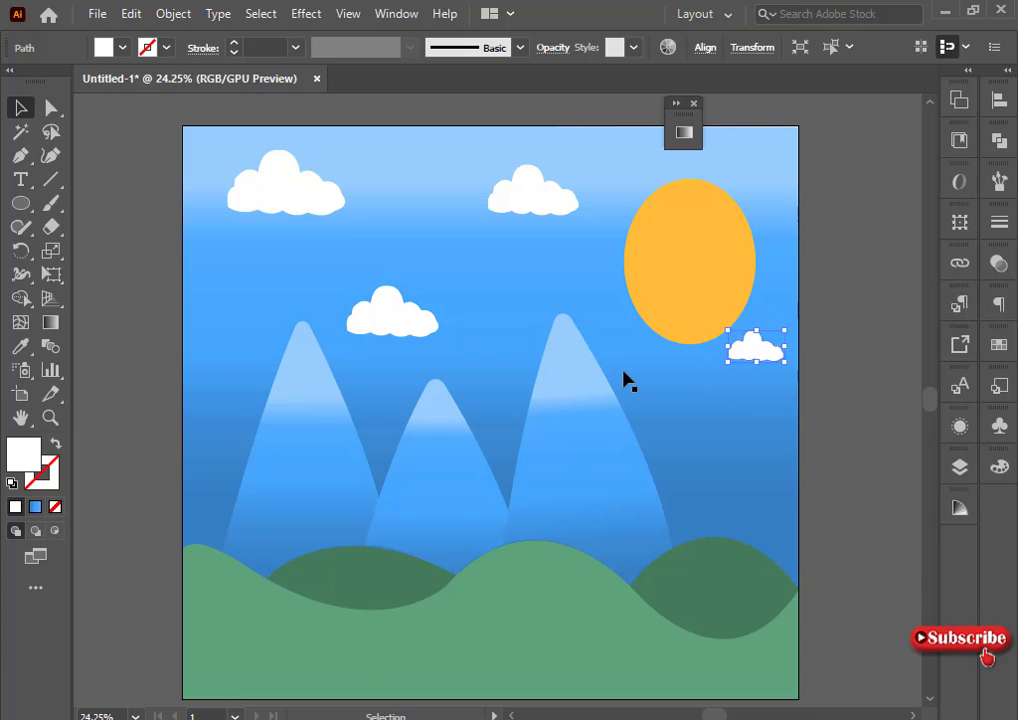
{"action": "left_click_drag", "start_coordinate": [423, 311], "coordinate": [442, 302]}
{"action": "left_click", "coordinate": [130, 165]}
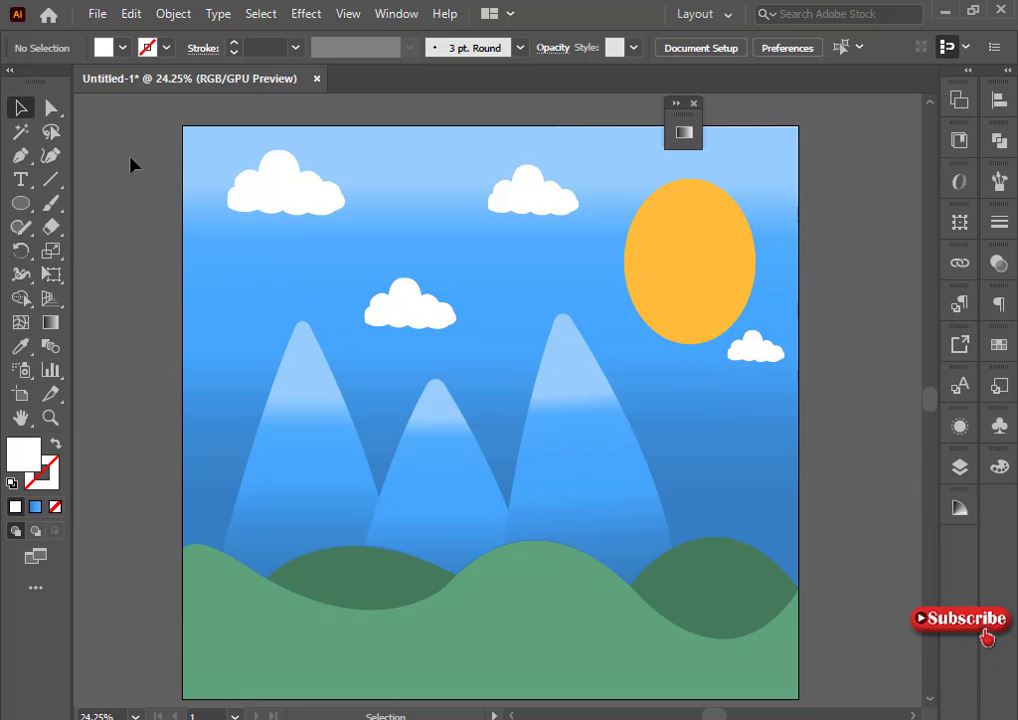
Dock the floating Gradient panel beneath the collapsed Color panel.
{"action": "left_click_drag", "start_coordinate": [683, 108], "coordinate": [992, 524]}
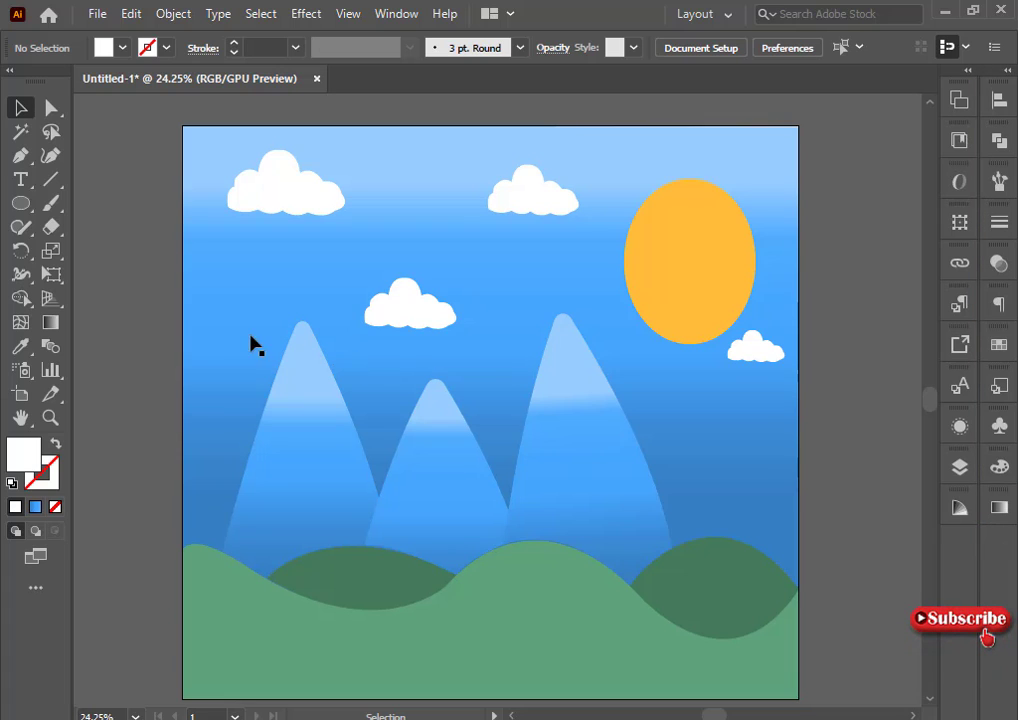
{"action": "left_click", "coordinate": [20, 417]}
{"action": "left_click_drag", "start_coordinate": [440, 456], "coordinate": [443, 440]}
{"action": "left_click", "coordinate": [20, 107]}
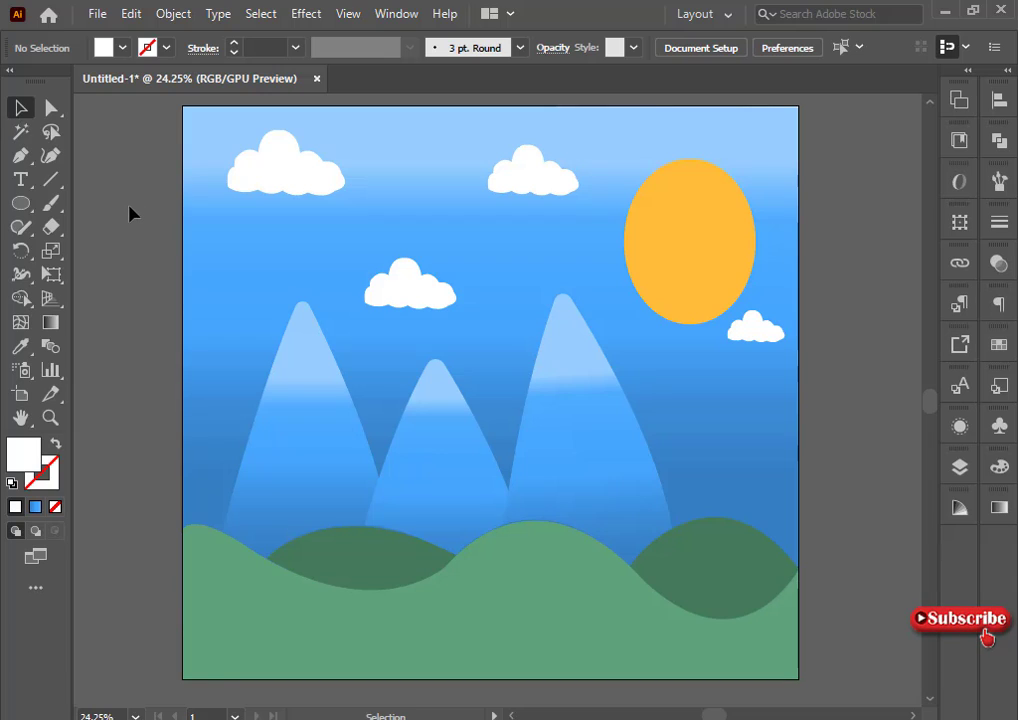